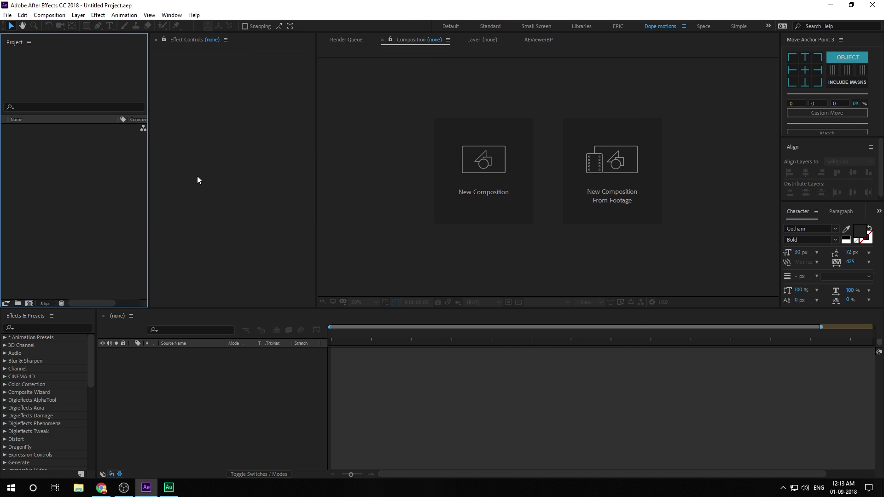
Create a 1920 × 1080, 60 fps, 10-second composition named Title and enlarge the composition viewer
click(471, 164)
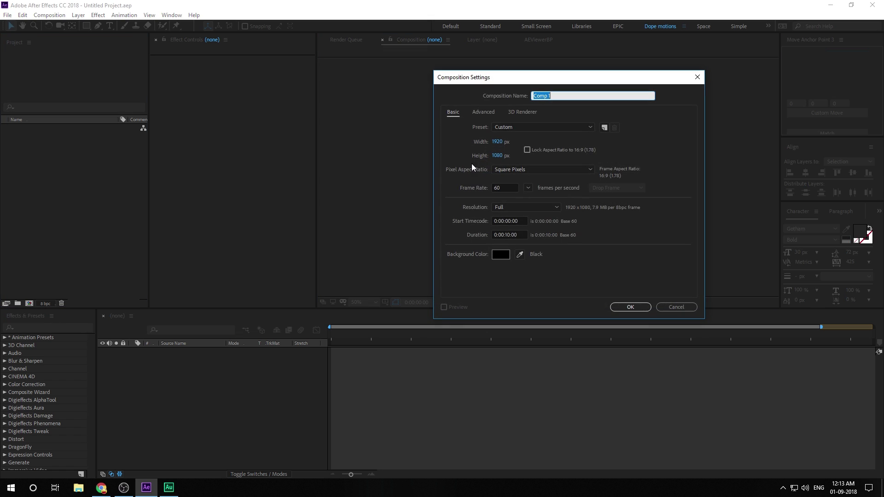
drag(533, 76, 434, 94)
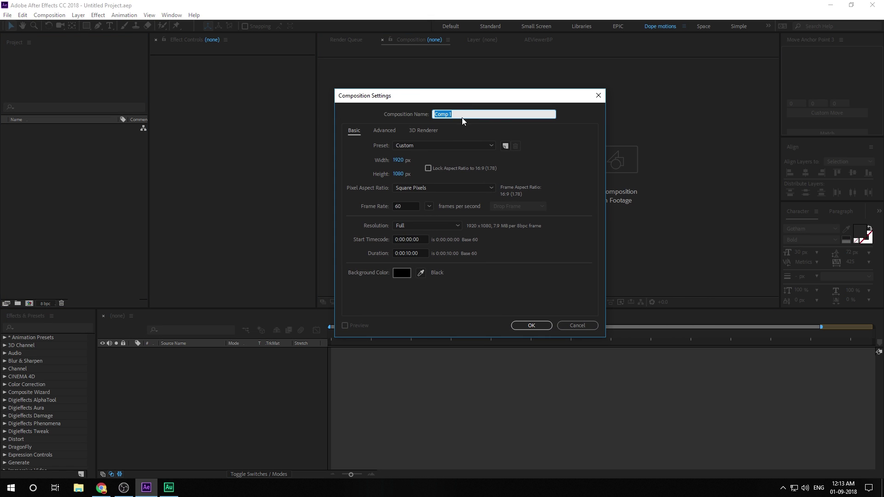
text(Title)
click(533, 326)
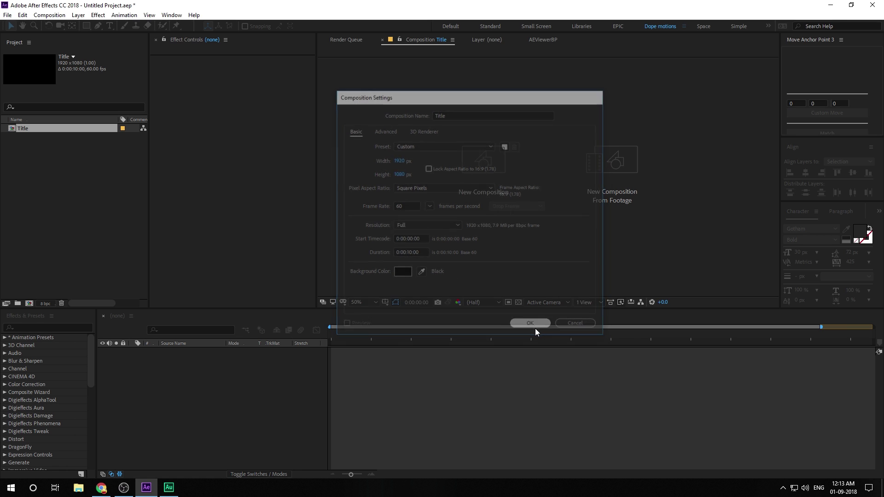
drag(388, 309, 383, 347)
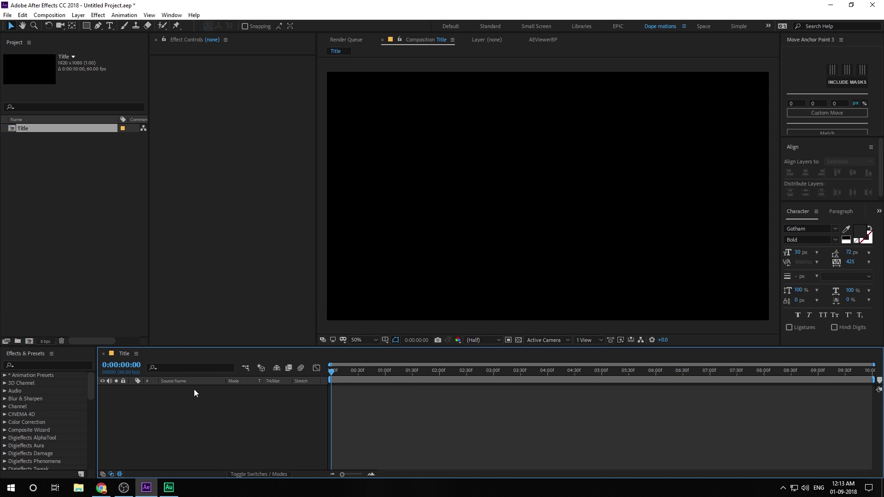
Change the Title composition's background color to white
key(ctrl+k)
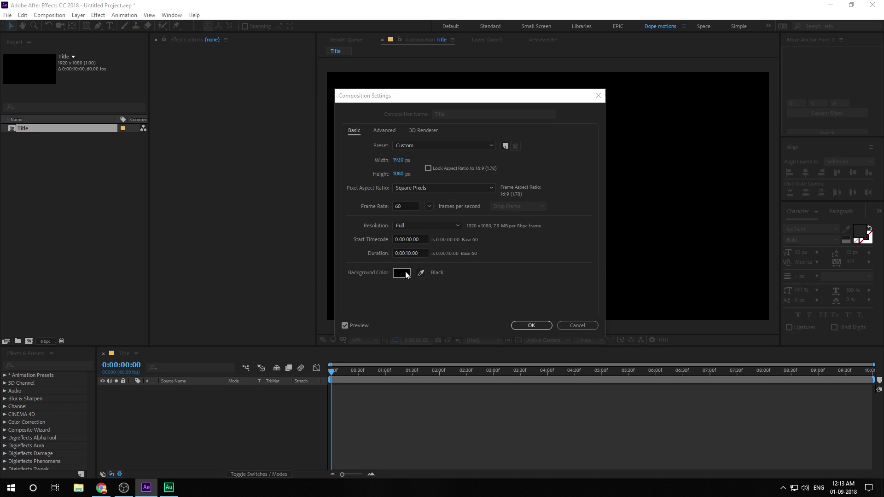
click(405, 272)
click(285, 155)
click(479, 158)
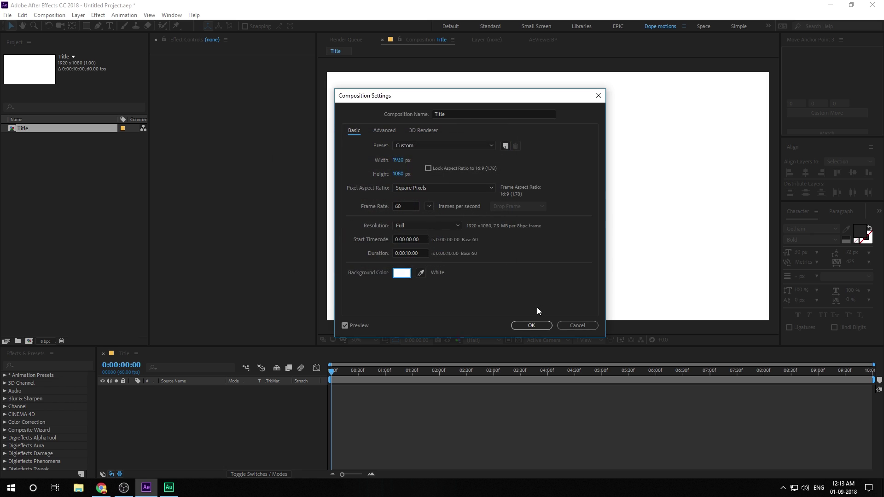
click(531, 325)
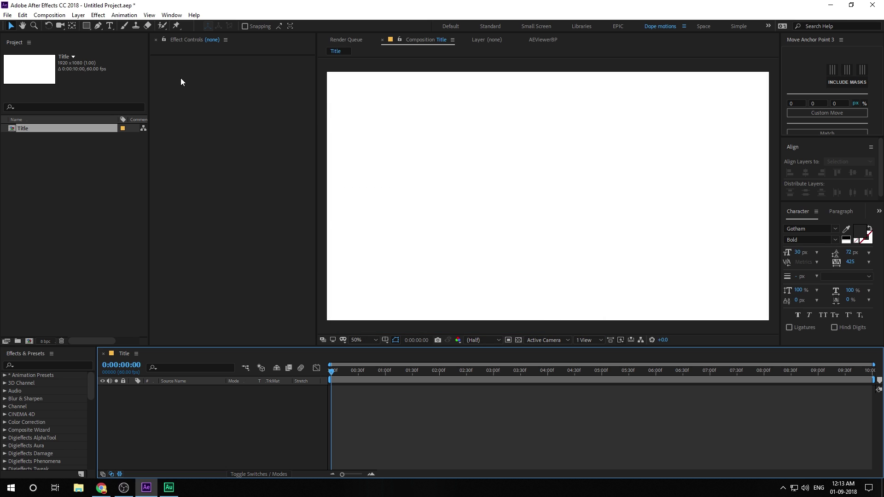
Add a text layer reading "Animation" near the middle of the composition
click(110, 25)
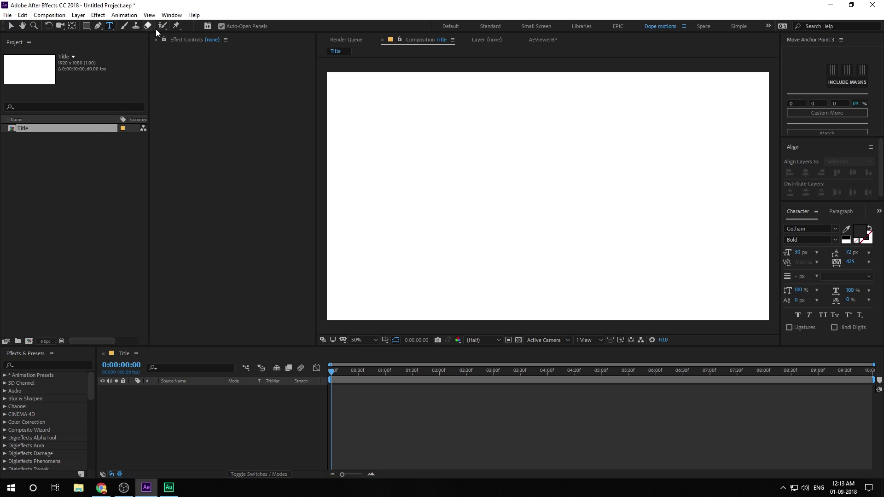
click(495, 196)
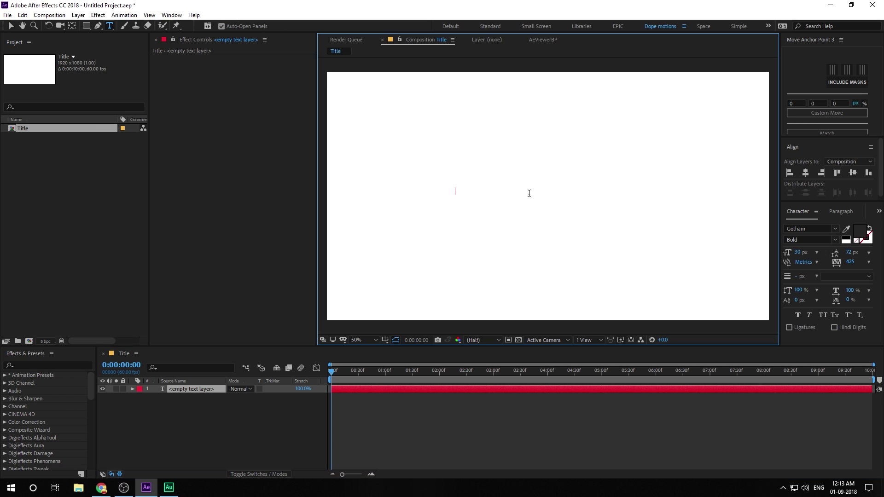
text(Animation)
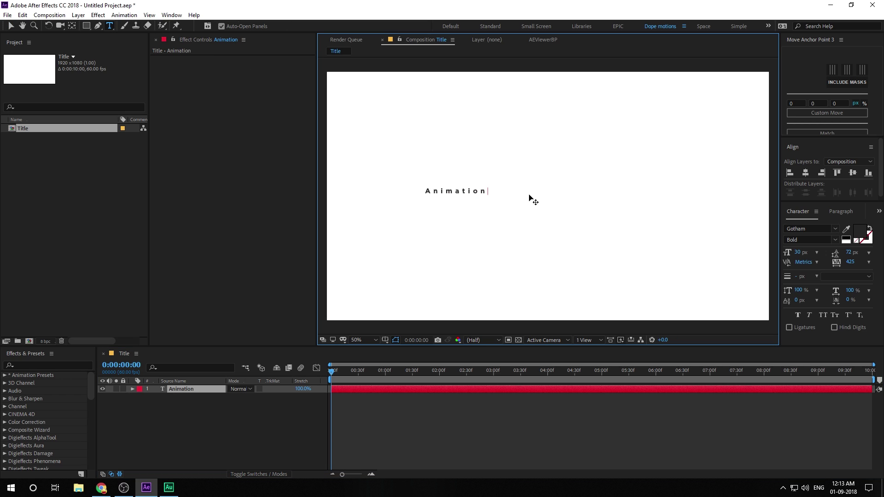
click(10, 26)
Set the text's font to Lobster Two Regular
click(816, 229)
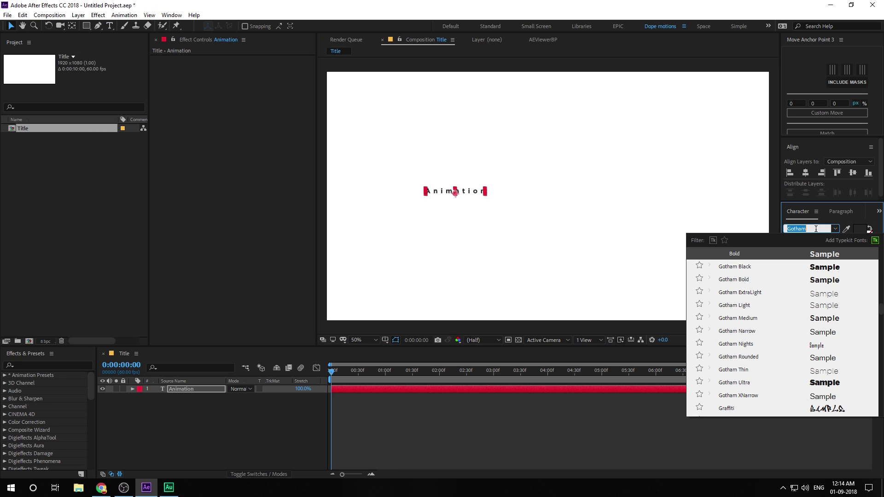
text(lob)
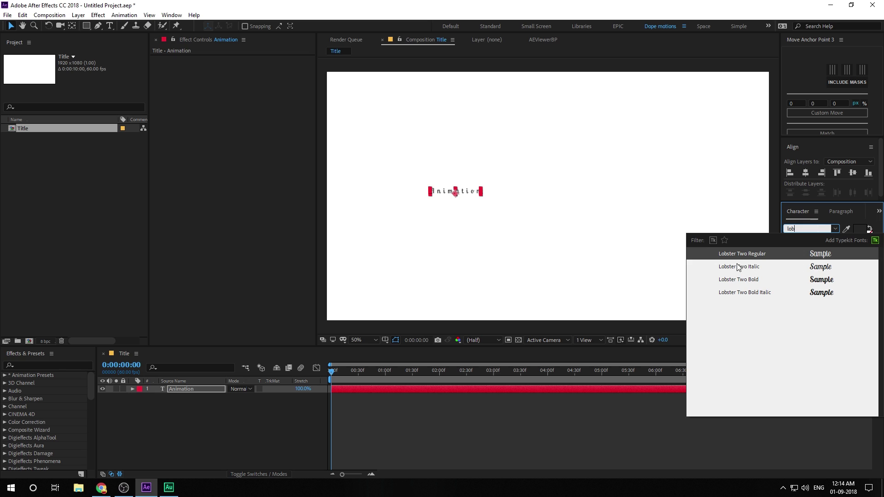
key(Escape)
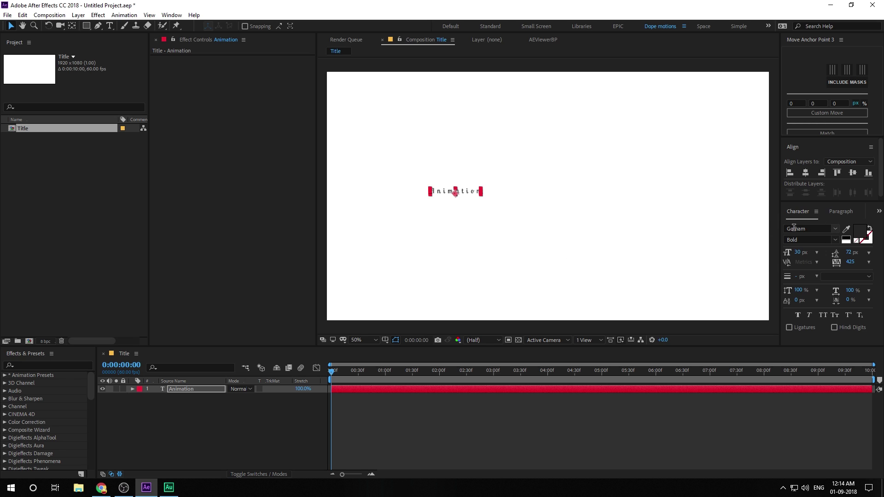
Center the text layer's anchor point and align the layer horizontally and vertically to the composition's center
click(806, 67)
click(805, 173)
click(852, 173)
Enlarge the text to 113 px and set its tracking to 0
drag(803, 257, 846, 266)
click(850, 262)
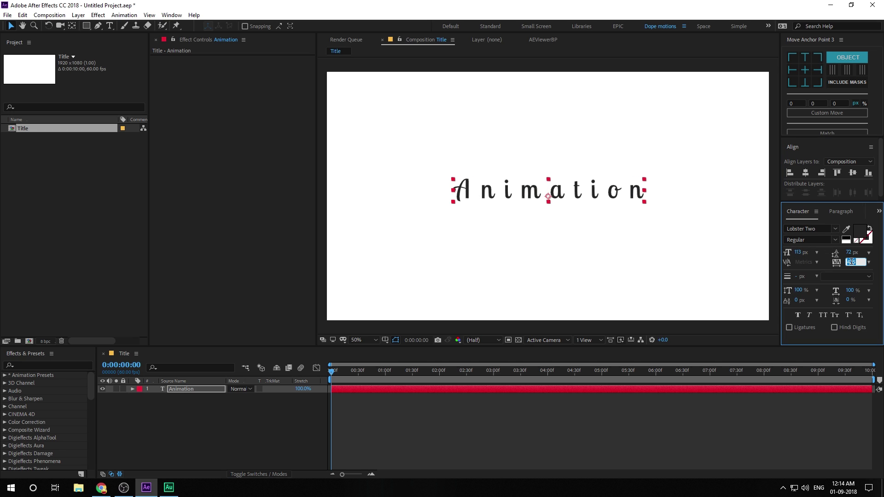
text(0)
key(Return)
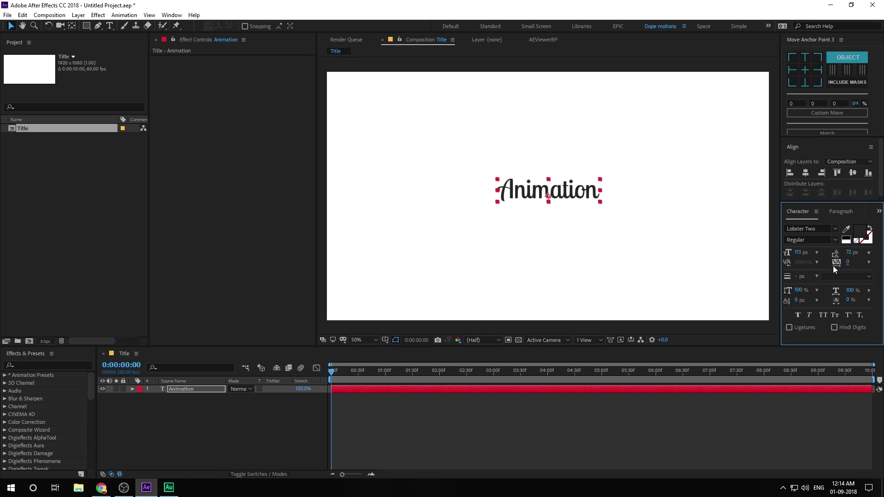
Set the text's font size to 130 px, then recenter its anchor point and realign it to the composition's center
click(798, 252)
text(10)
key(Return)
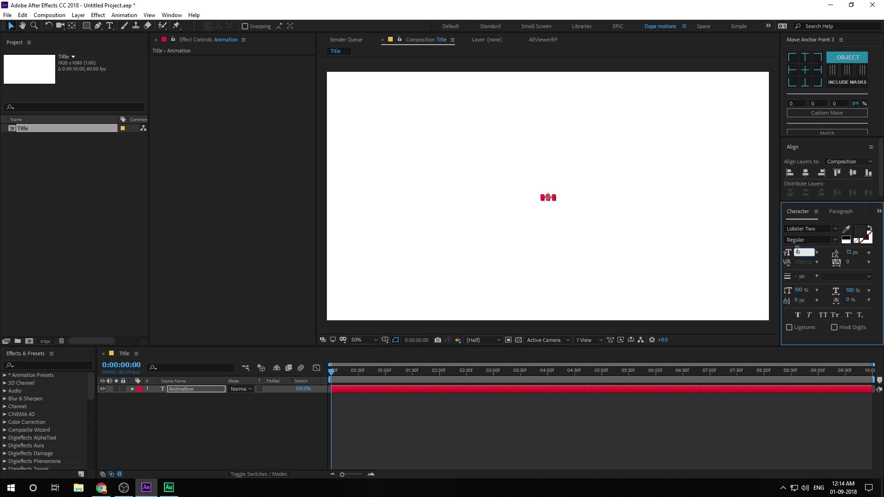
text(130)
key(Return)
click(801, 71)
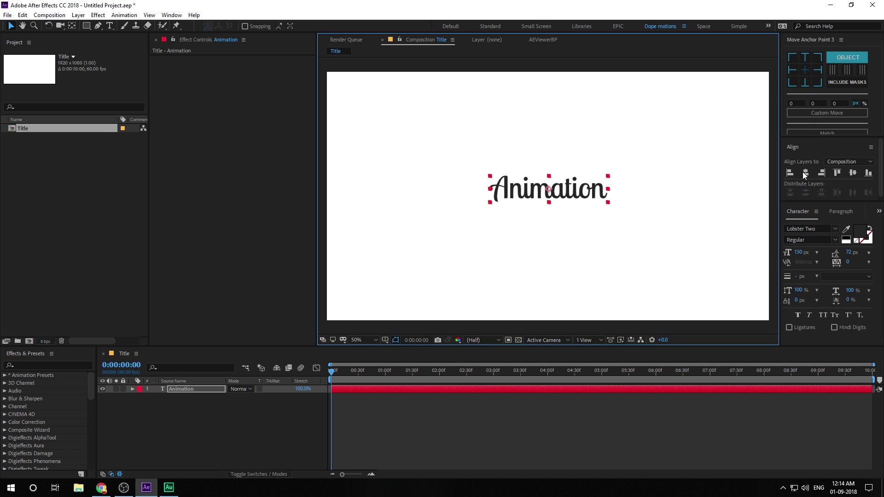
click(851, 172)
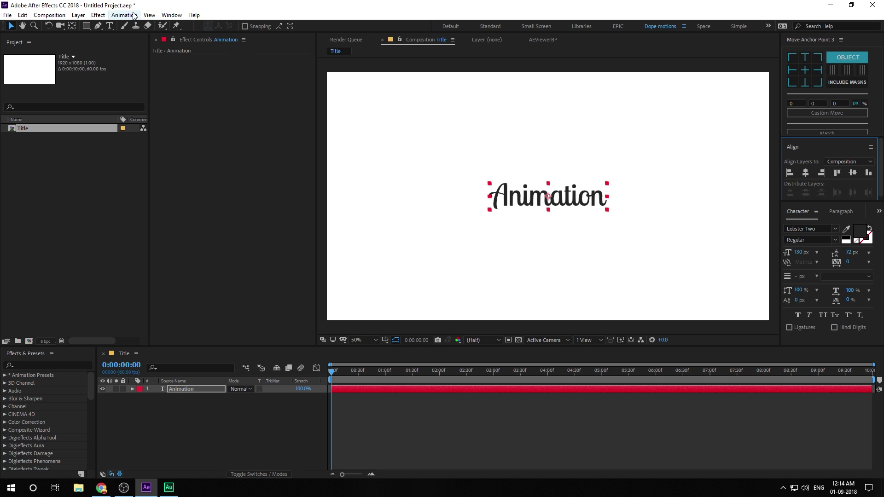
Apply the Transform effect to the Animation text layer
click(171, 15)
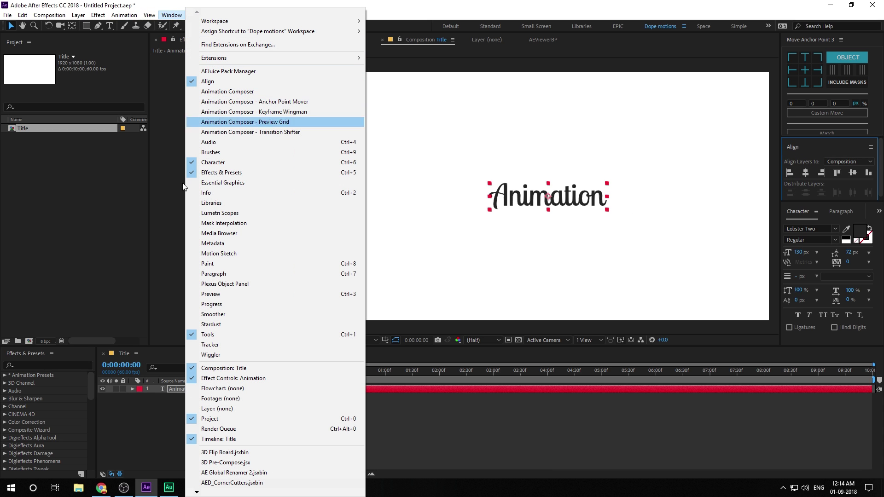
click(127, 446)
click(170, 390)
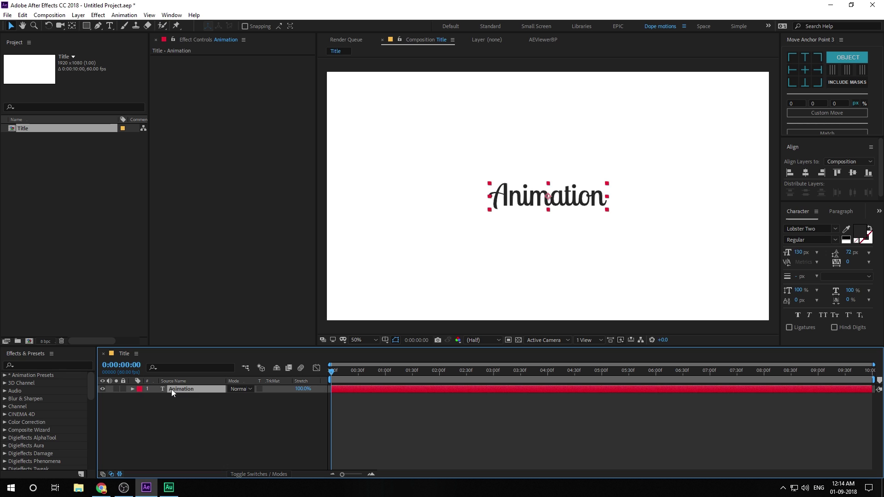
key(ctrl+space)
text(tr)
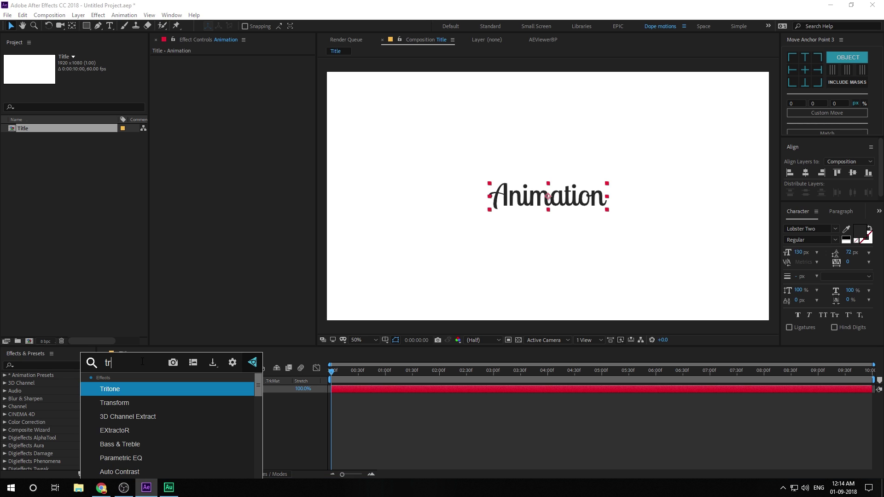
click(132, 399)
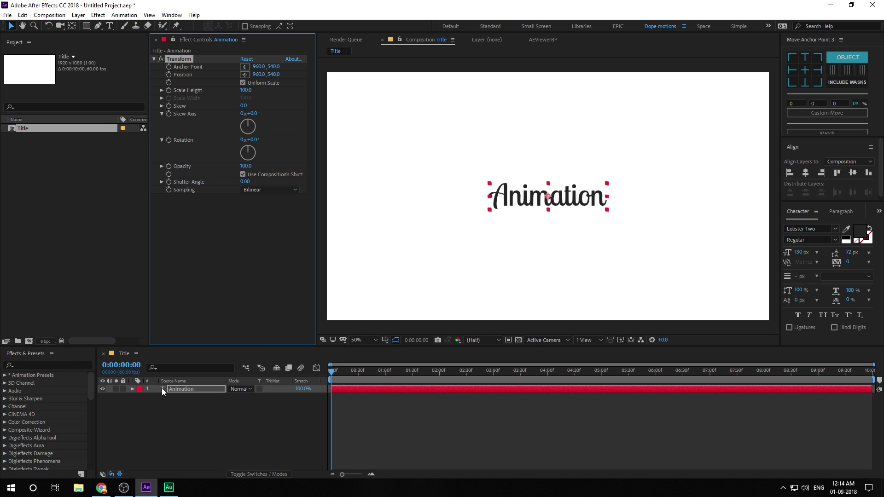
key(ctrl+space)
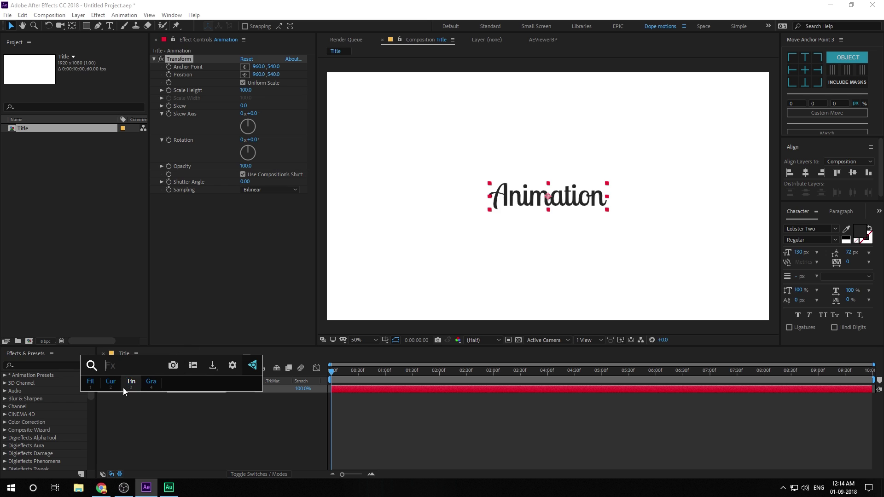
click(139, 419)
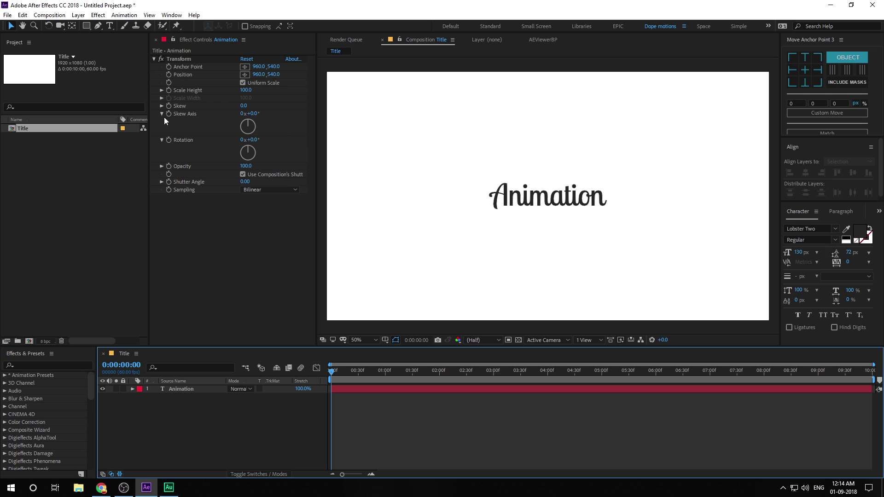
Set the Transform effect's Skew to -6 to tilt the text
click(242, 106)
text(-6)
key(Return)
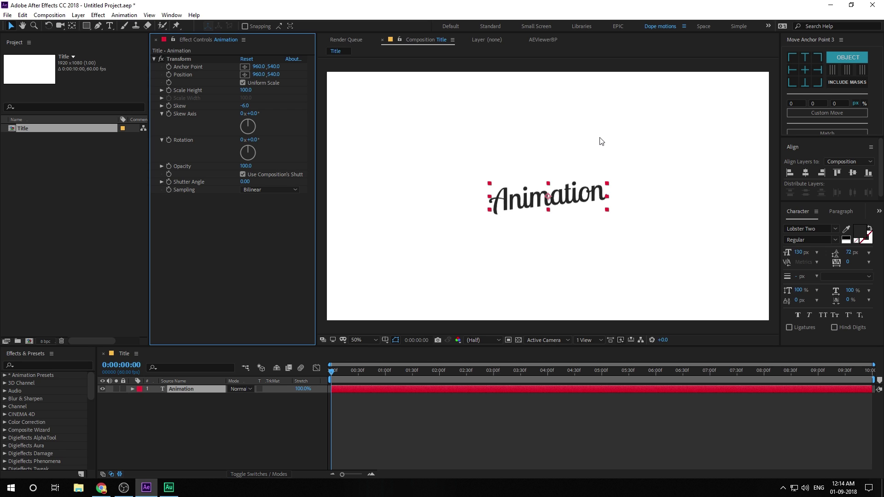
Hide the Stretch column in the timeline
right_click(303, 382)
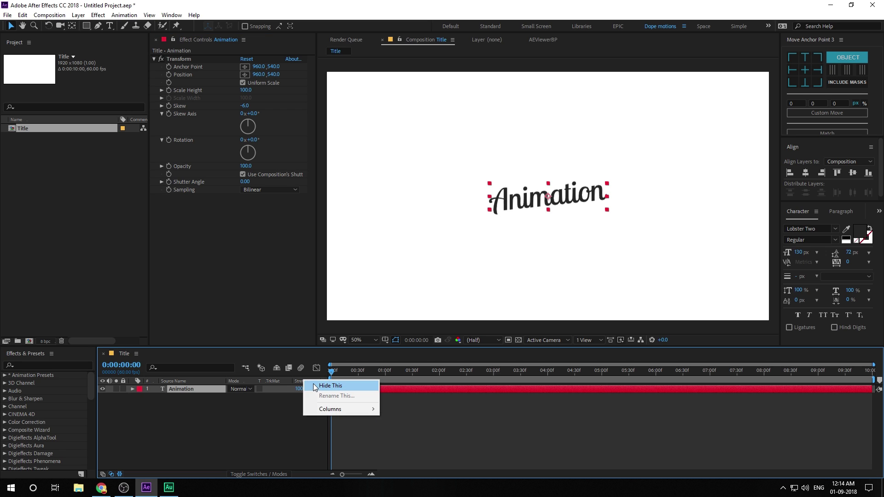
click(318, 387)
click(254, 417)
Add a Position keyframe to the Animation text layer at 0:00:01:30
click(331, 372)
drag(338, 372, 388, 382)
scroll(362, 415, up, 5)
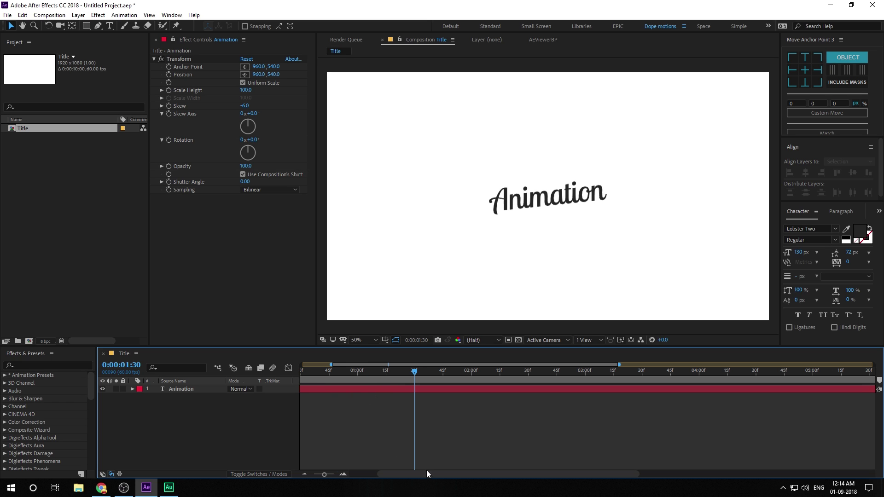
click(178, 387)
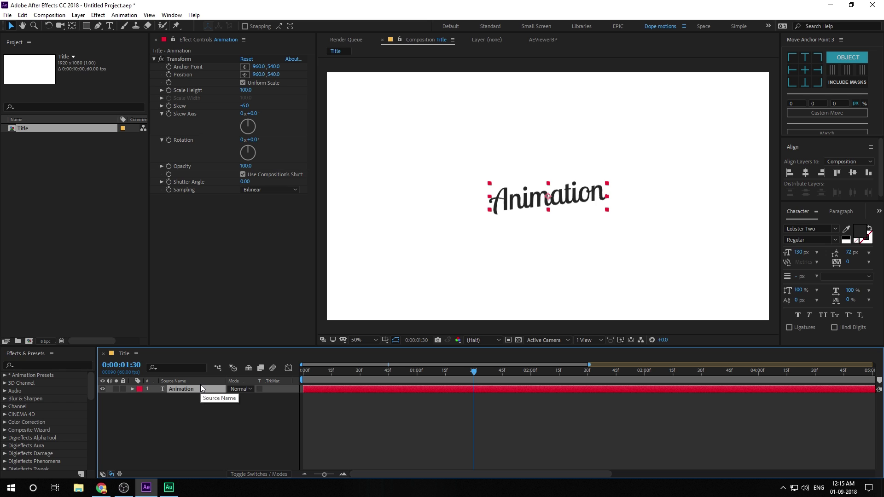
key(p)
click(156, 397)
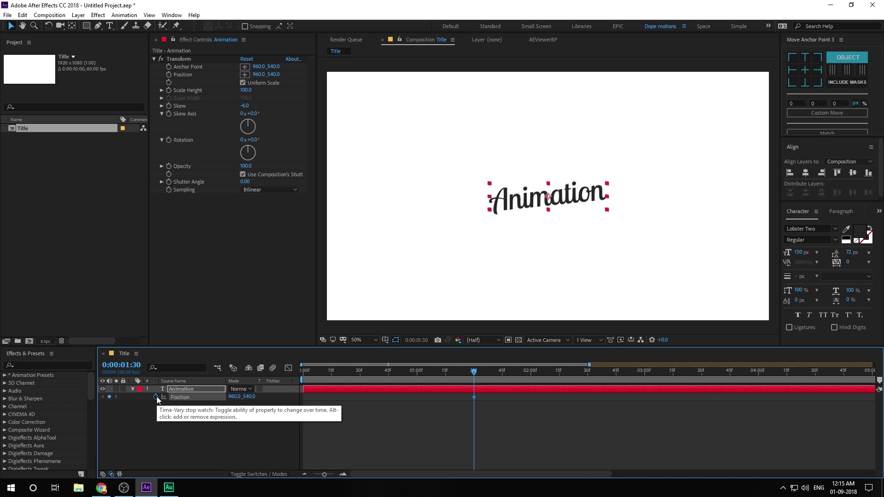
Show the title/action safe guides and keyframe the text's position farther left at 0:00:00:15
drag(454, 370, 332, 377)
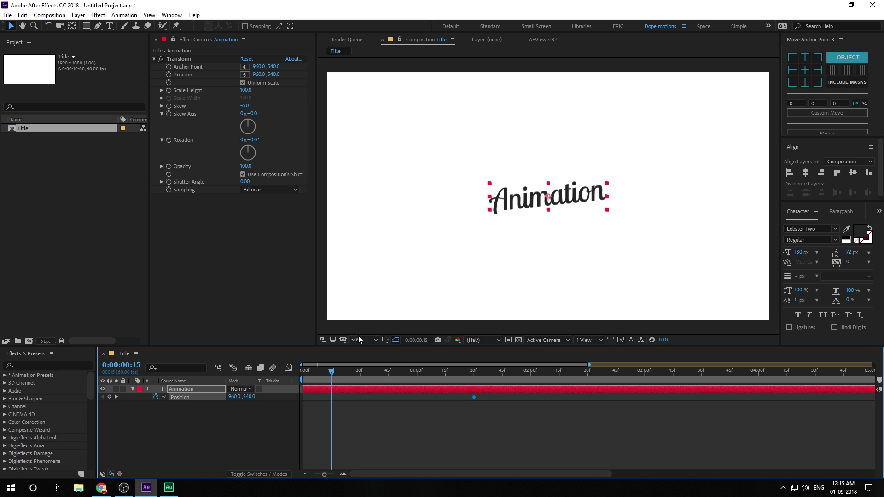
click(386, 340)
click(405, 350)
drag(569, 201, 502, 206)
click(388, 413)
drag(334, 371, 493, 382)
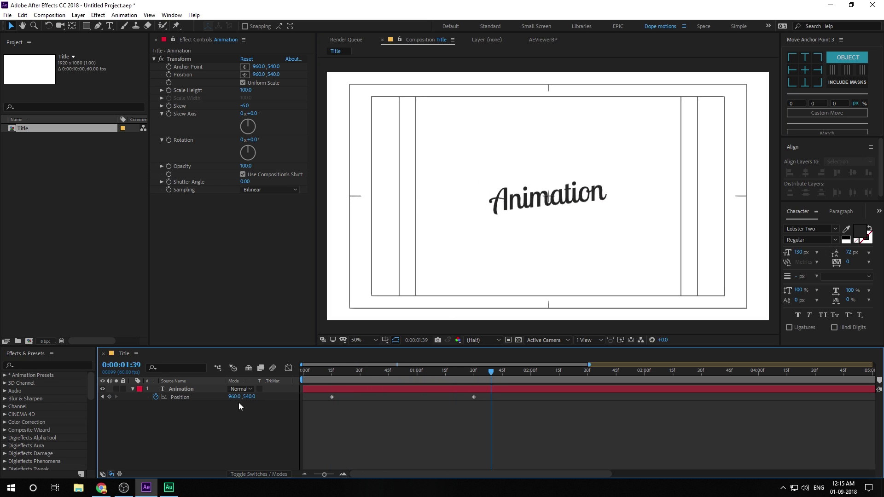
Set up the Pen tool with a 0 px stroke and shape fill color 2E2E2E
click(98, 26)
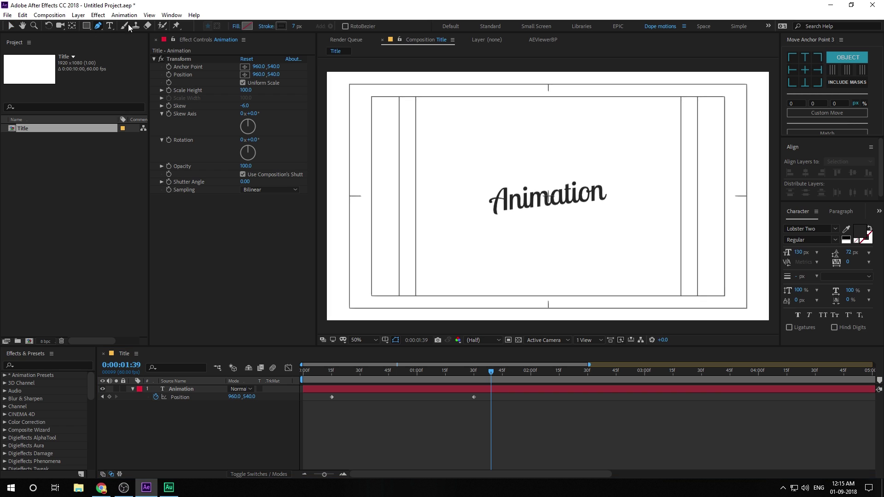
drag(296, 26, 267, 28)
click(249, 26)
click(469, 202)
click(268, 250)
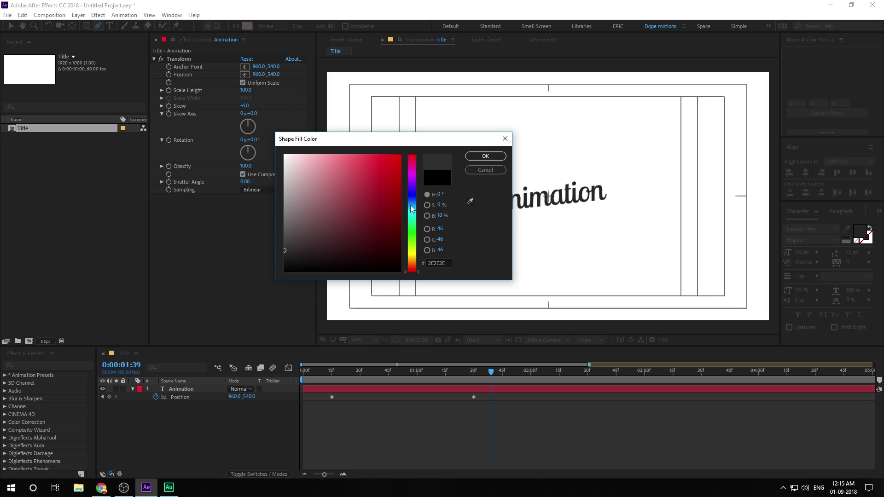
click(485, 156)
Draw a closed four-point shape over the composition's left part, with its slanted right edge crossing the middle of the Animation text
click(495, 67)
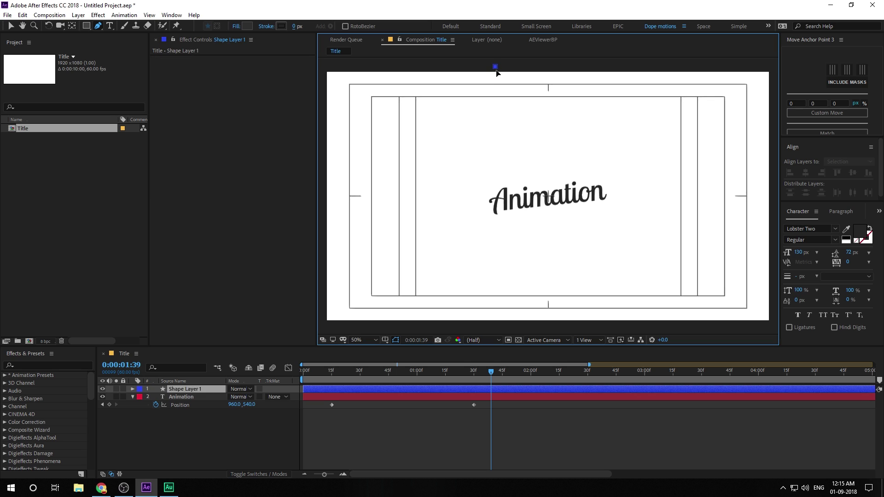
click(584, 324)
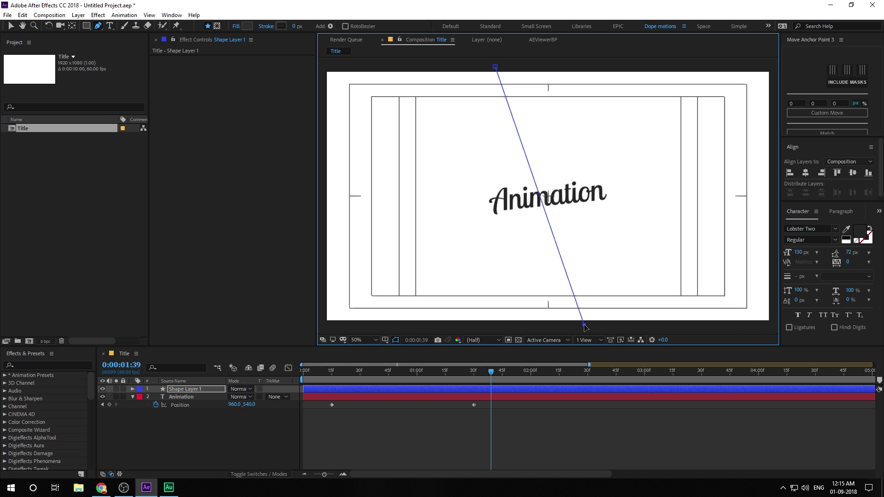
click(323, 324)
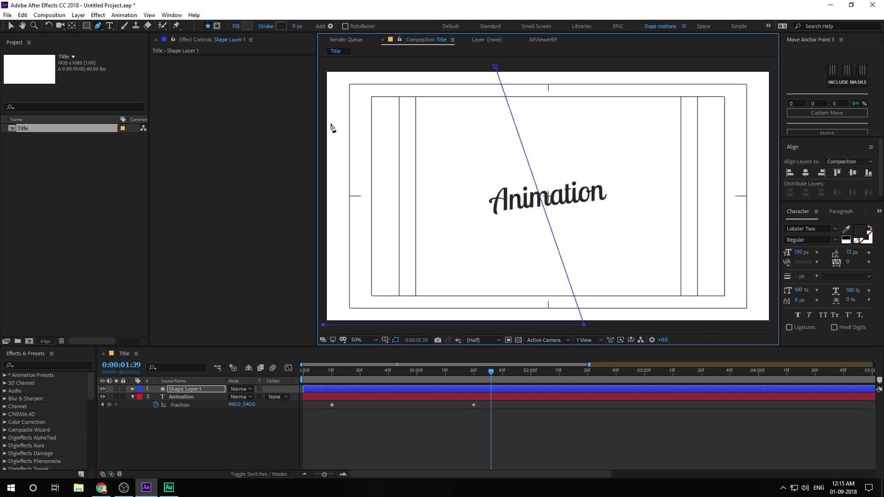
click(322, 65)
click(496, 67)
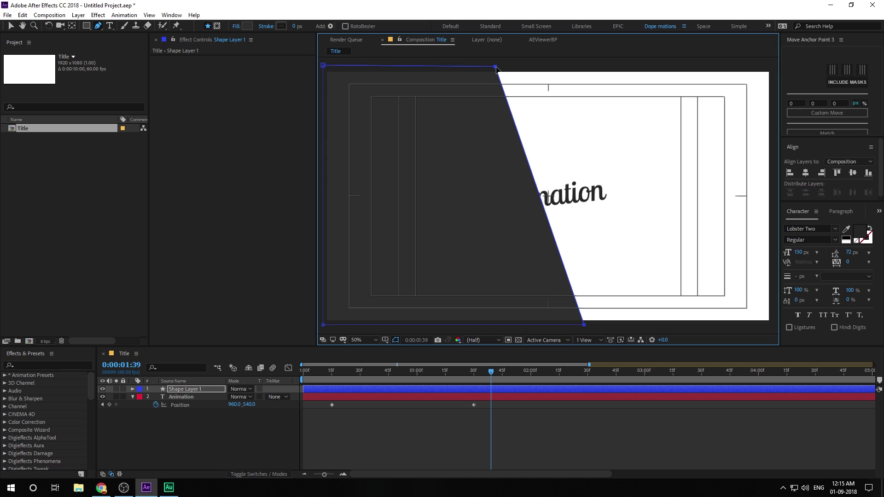
Shift the shape slightly right so its slanted edge passes through the composition center, and center its anchor point
click(11, 26)
key(slash)
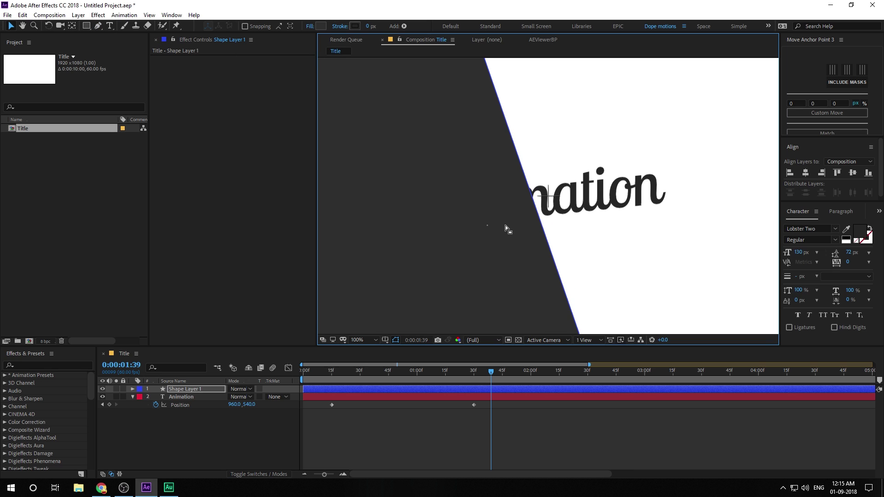
drag(497, 231, 514, 235)
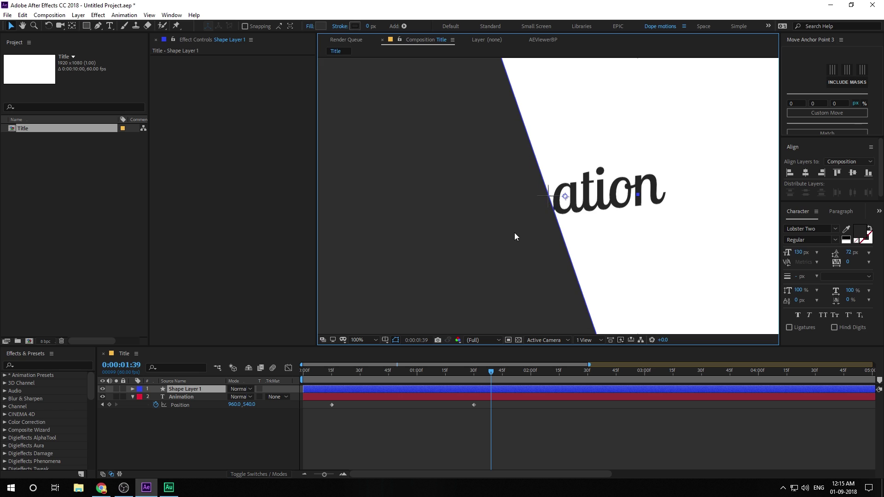
click(802, 70)
key(comma)
drag(561, 204, 606, 193)
Extend the shape's two left vertices past the composition's left edge with the Pen tool
click(103, 26)
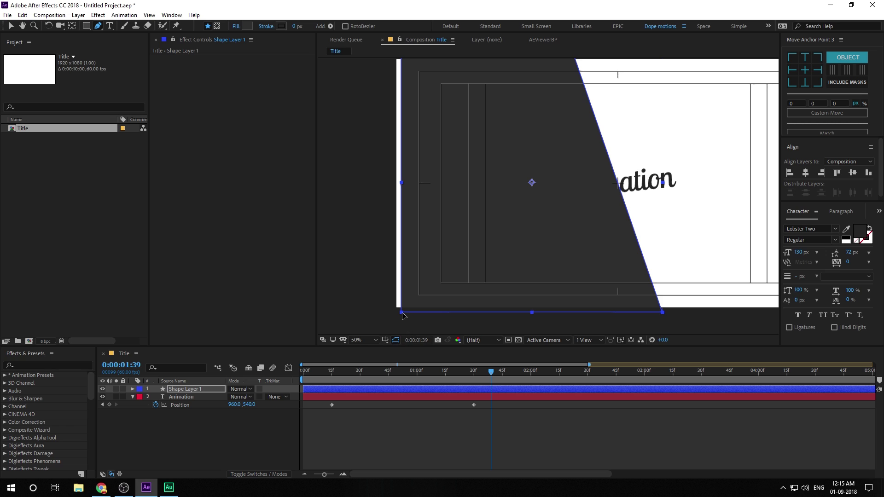
scroll(423, 193, up, 3)
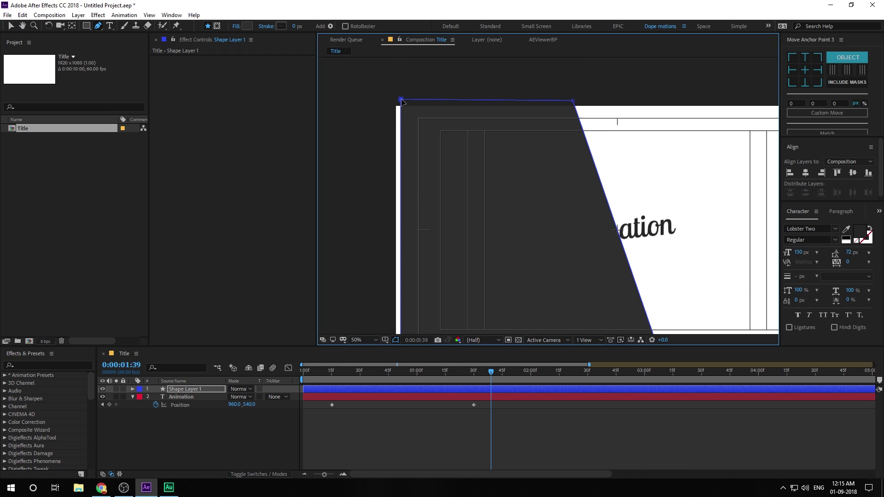
drag(401, 100, 385, 100)
click(158, 460)
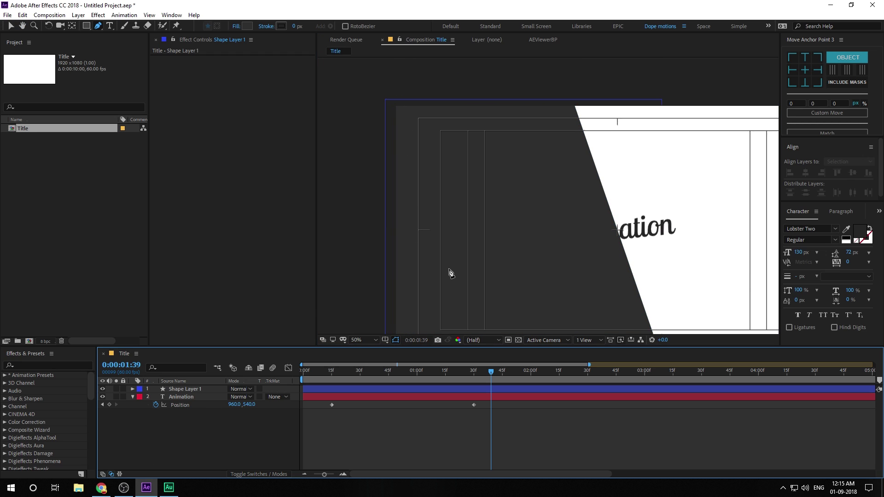
scroll(479, 240, down, 2)
scroll(474, 232, right, 2)
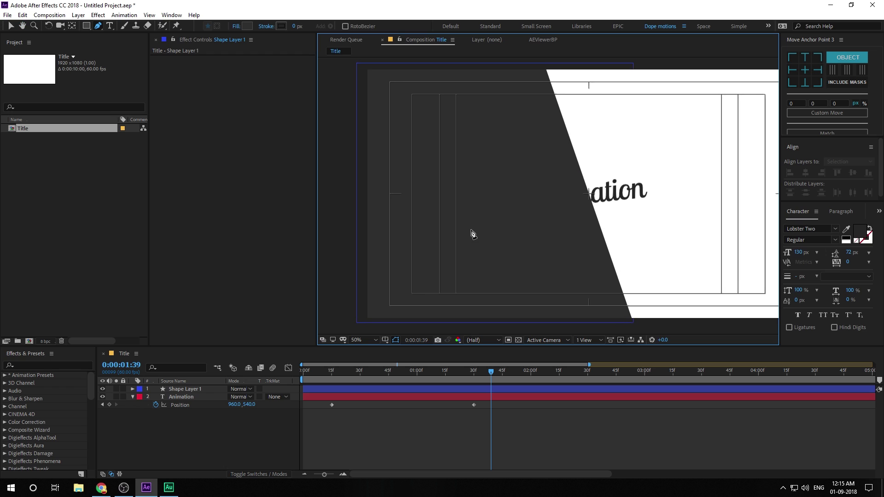
scroll(536, 211, right, 1)
scroll(536, 211, up, 1)
Rename the shape layer as Matte
click(200, 394)
click(198, 390)
key(Return)
text(Matte)
key(Return)
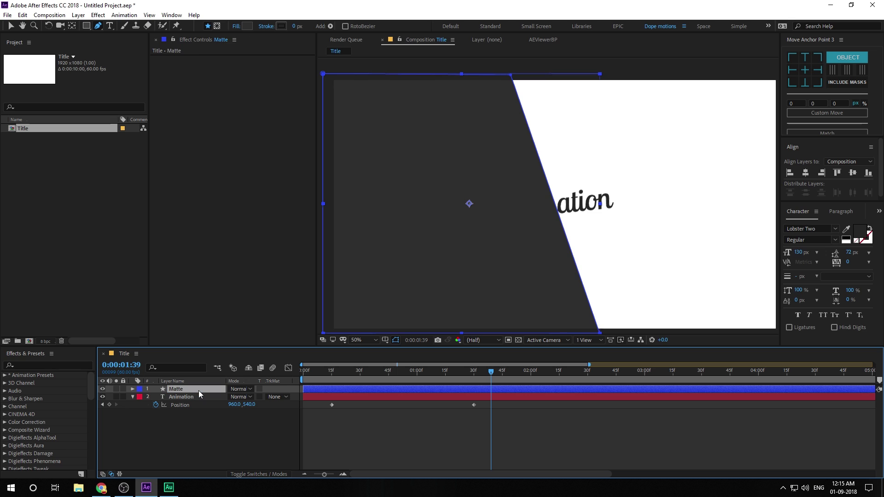
Set the Animation layer's track matte to Alpha Inverted Matte "Matte", check the motion, and collapse the layer
click(275, 396)
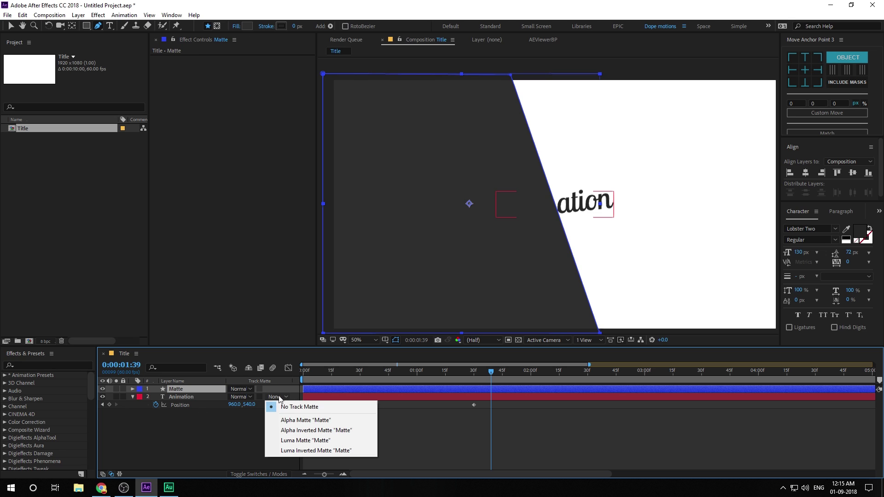
click(290, 421)
click(276, 396)
click(285, 426)
click(286, 426)
drag(331, 371, 493, 399)
click(129, 399)
click(132, 397)
Duplicate the Matte and Animation layers together and set the track matte of Animation 2 to Alpha Matte
drag(186, 404, 195, 380)
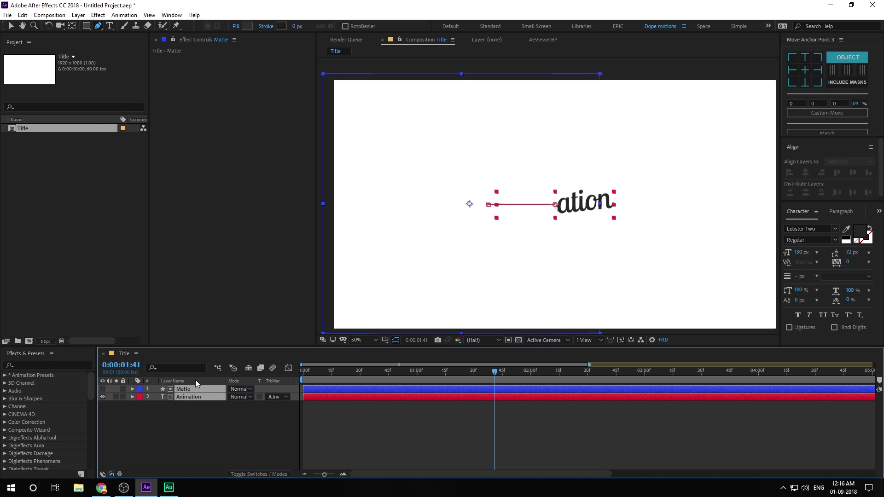
key(ctrl+d)
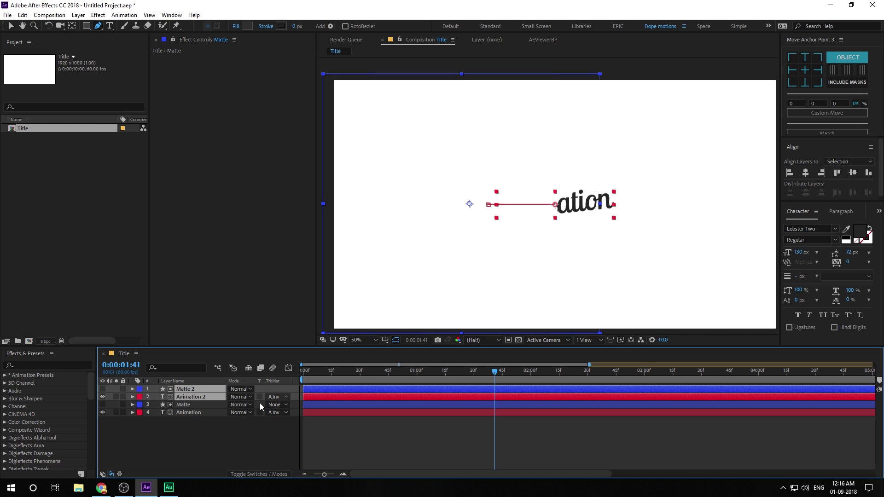
key(F2)
click(191, 397)
click(275, 397)
click(299, 420)
click(225, 436)
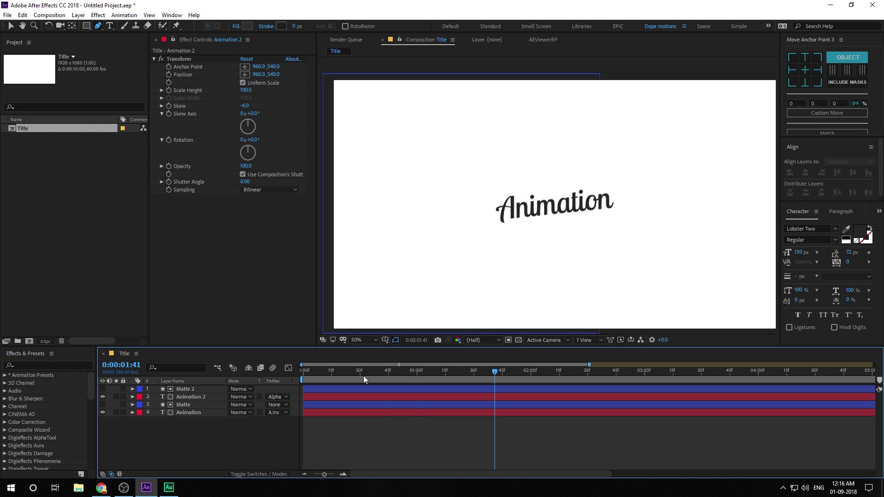
Replace the Position keyframes of Animation 2 with a single new keyframe at 0:00:01:30
click(180, 398)
key(p)
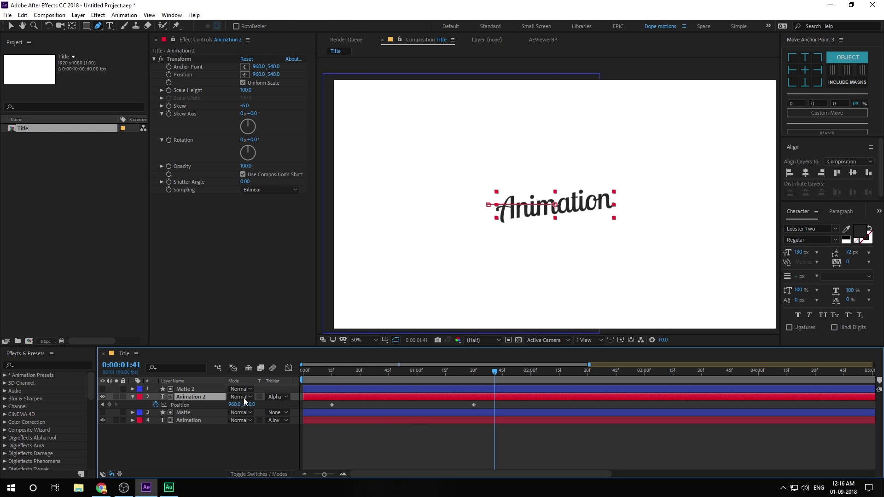
drag(461, 374, 473, 376)
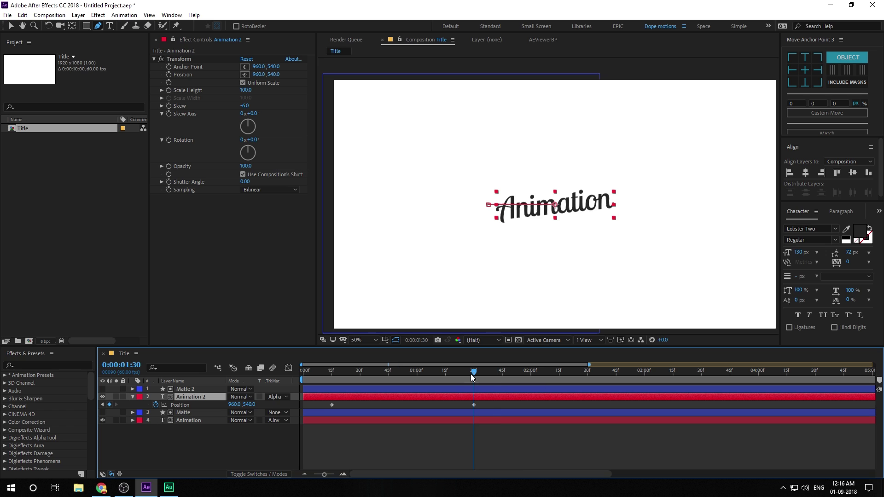
click(157, 405)
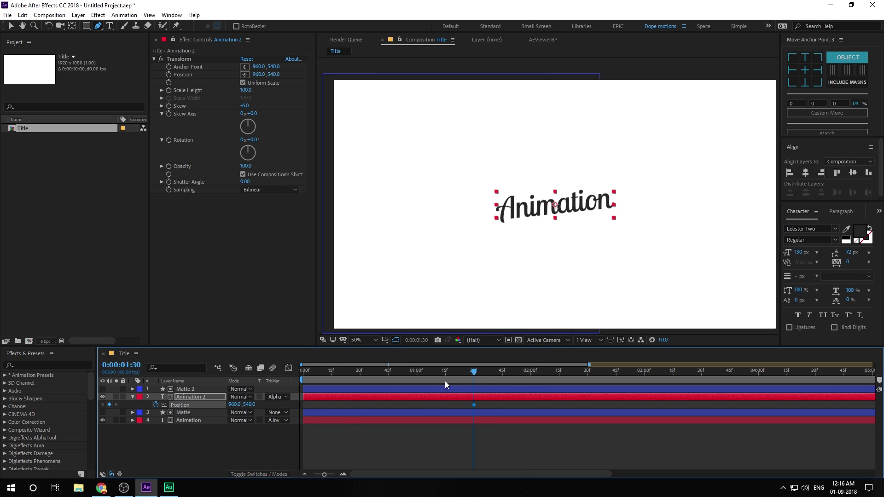
Keyframe Animation 2 farther right at 0:00:00:15, with Position 1256, 540
drag(477, 373, 333, 374)
click(527, 211)
key(ctrl+z)
key(v)
drag(526, 213, 593, 213)
click(335, 427)
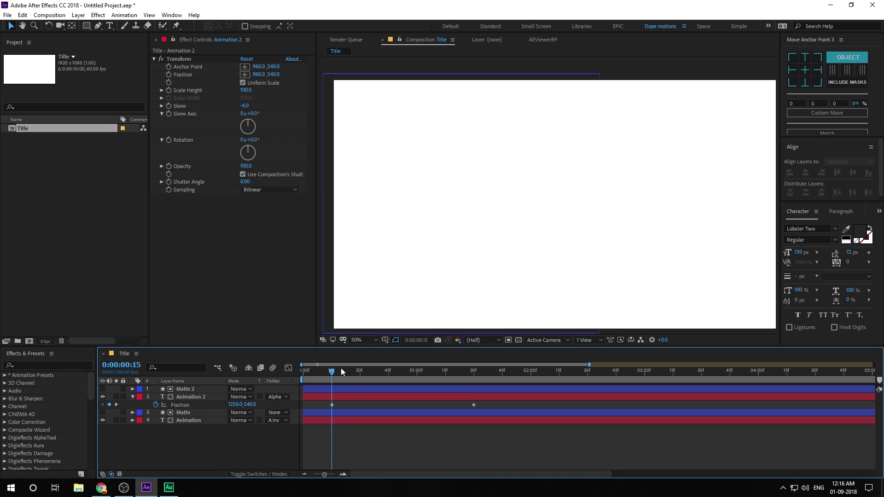
Select all Position keyframes on Animation and Animation 2 and show them in the Graph Editor
drag(330, 371, 498, 383)
click(137, 397)
key(p)
drag(163, 430, 200, 377)
key(u)
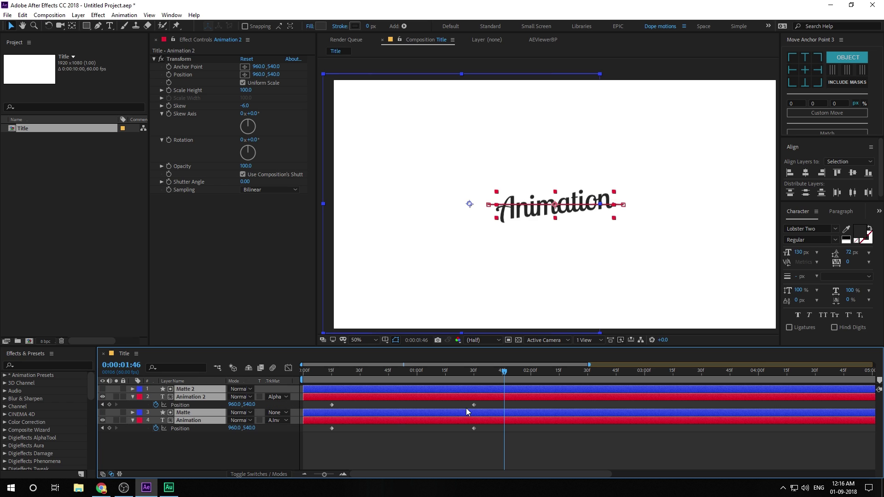
drag(314, 404, 482, 432)
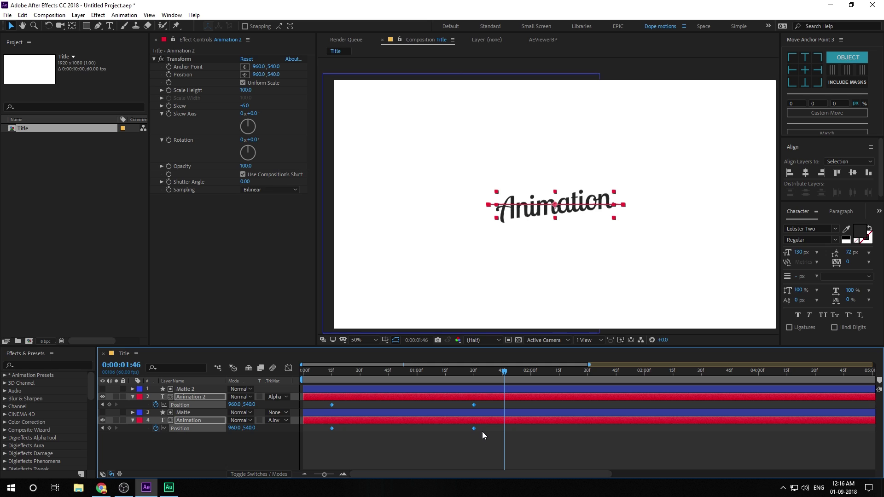
click(288, 368)
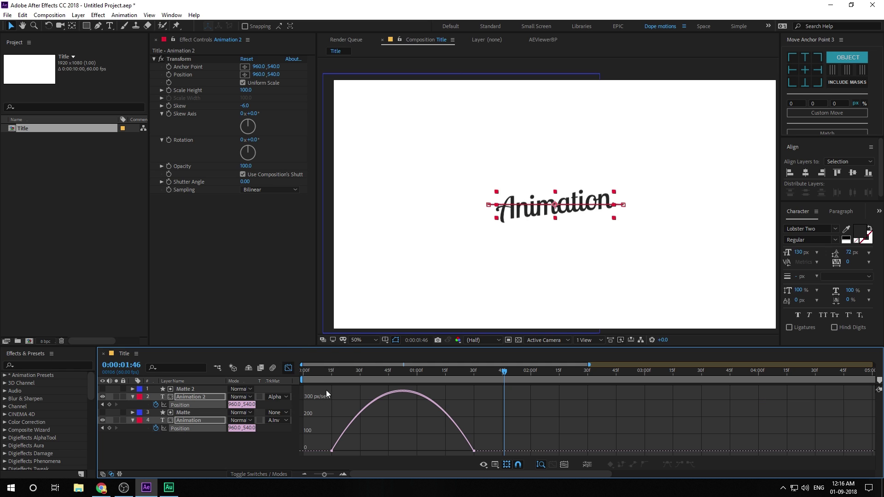
Examine the value graph of the Position keyframes and return to the speed graph
right_click(388, 410)
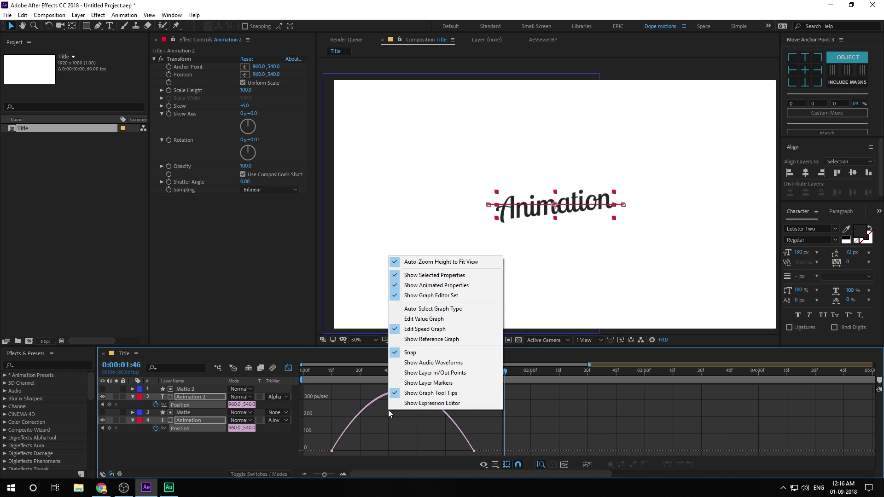
click(417, 319)
right_click(344, 410)
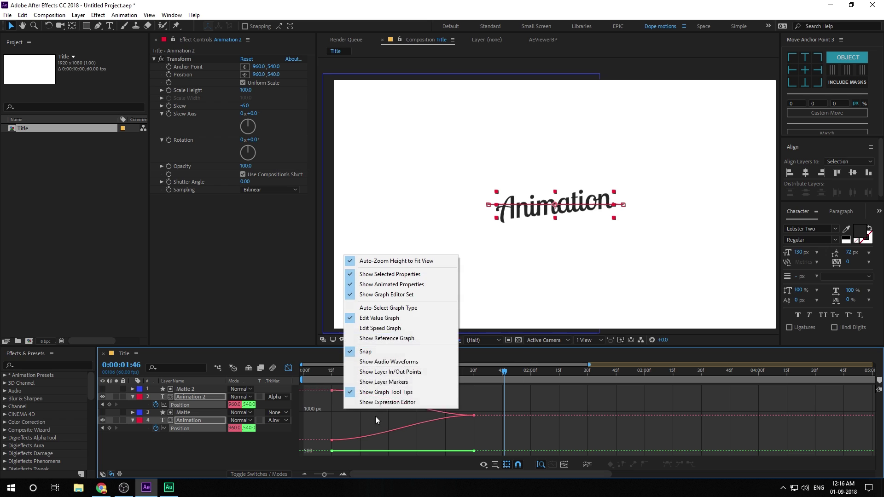
click(380, 327)
Shape the Position speed curve into a sharp peak near 0:00:00:30 with a long ease-out, preview it, and leave the Graph Editor
drag(390, 374, 402, 372)
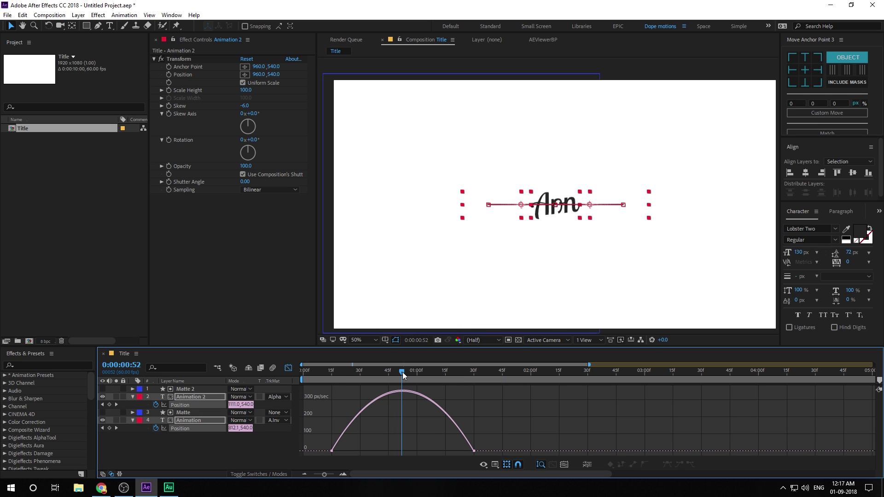
drag(354, 432, 388, 445)
drag(491, 438, 412, 449)
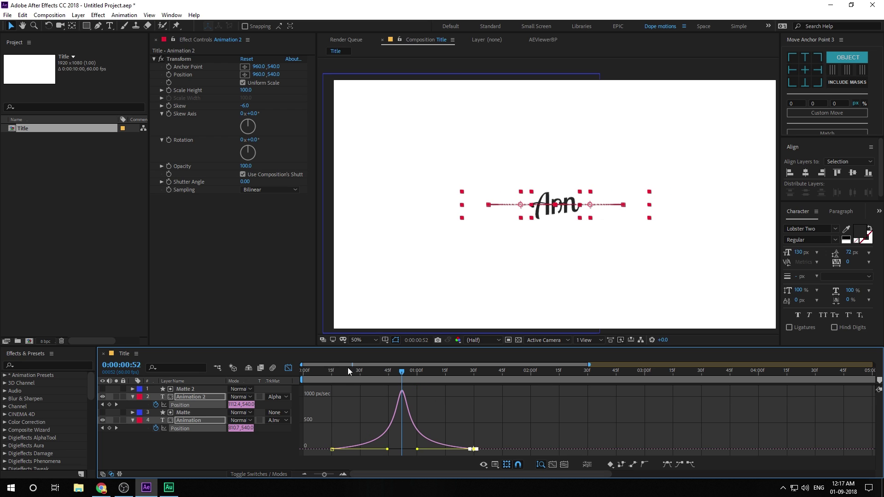
drag(349, 371, 342, 371)
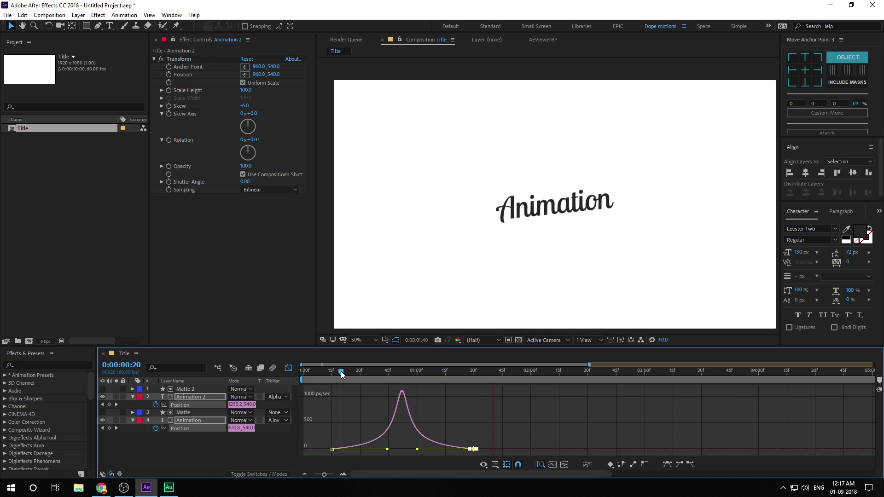
mouse_move(342, 373)
mouse_down()
mouse_move(305, 377)
mouse_move(349, 373)
mouse_move(330, 375)
mouse_up()
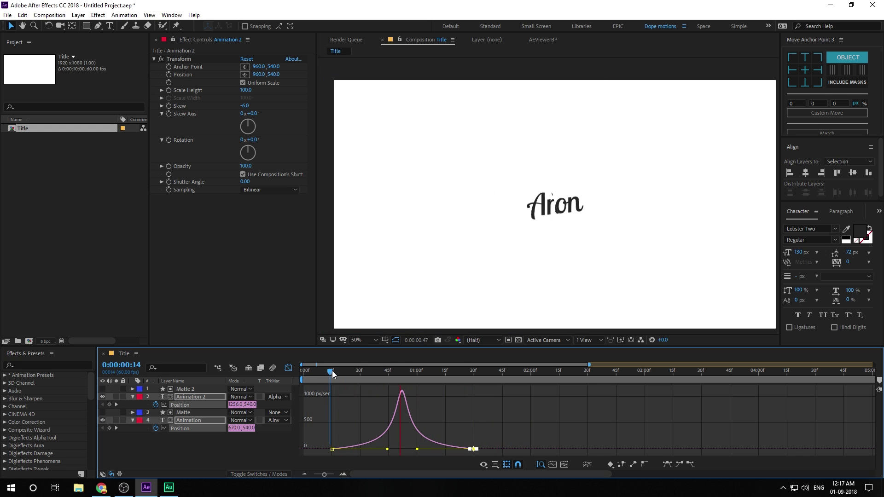
drag(327, 430, 403, 448)
mouse_move(484, 451)
key(F9)
key(space)
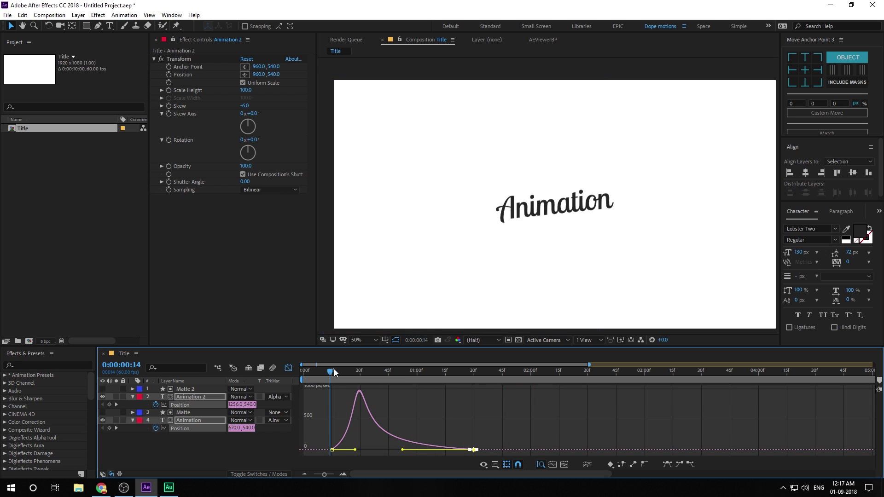
drag(334, 371, 484, 401)
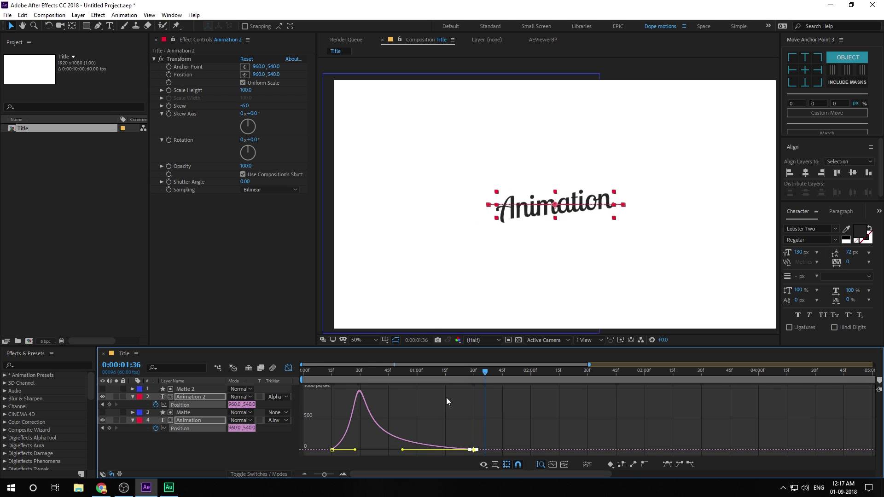
click(288, 369)
click(443, 433)
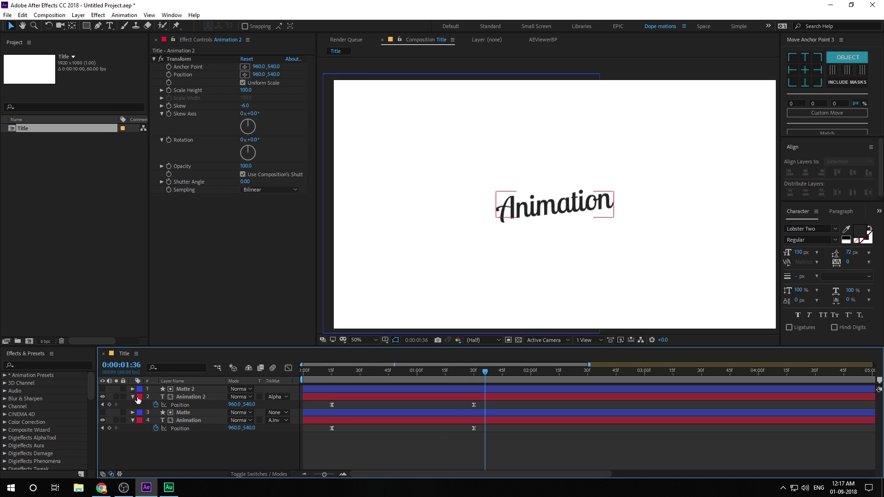
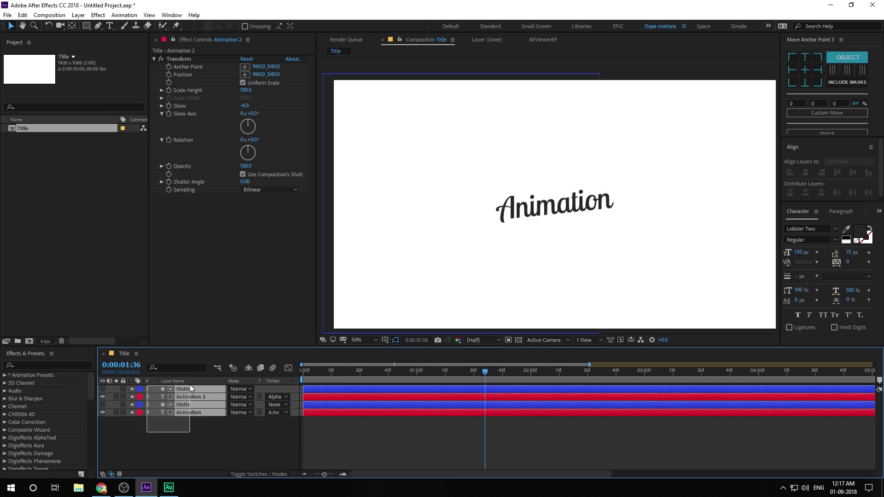
Give all four matte and text layers a Blue label and enlarge the timeline area
click(139, 389)
click(169, 305)
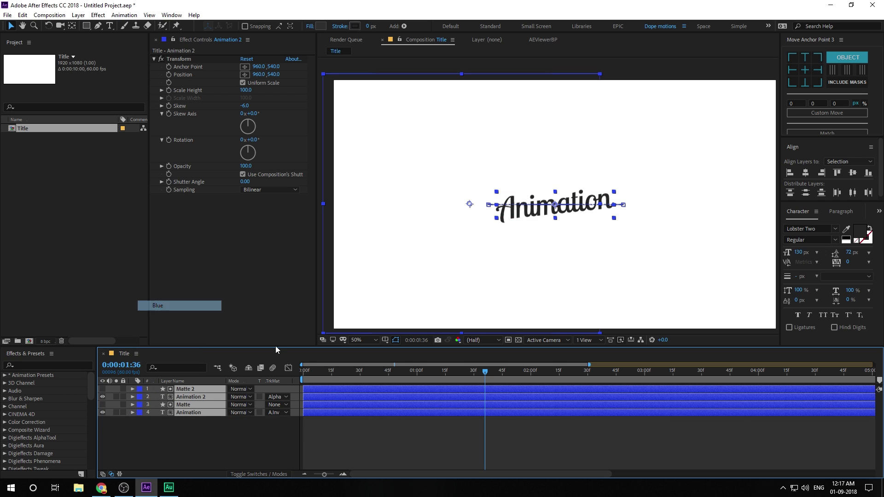
click(140, 438)
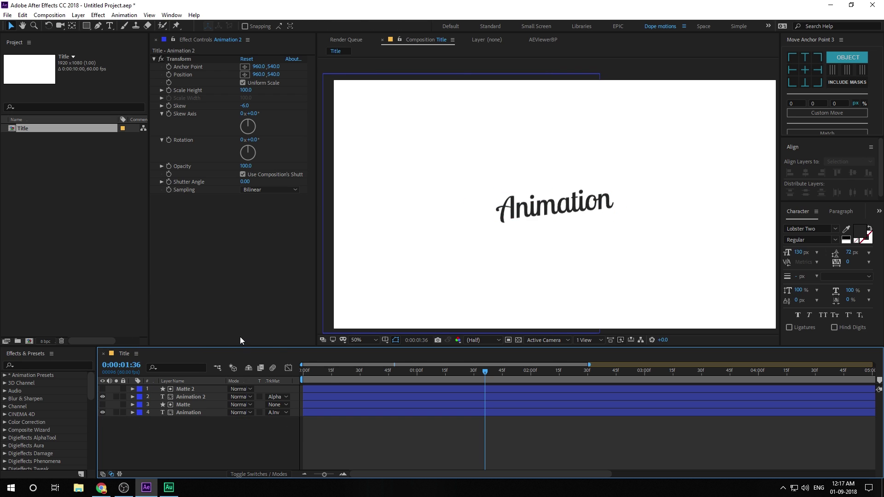
drag(235, 348, 246, 308)
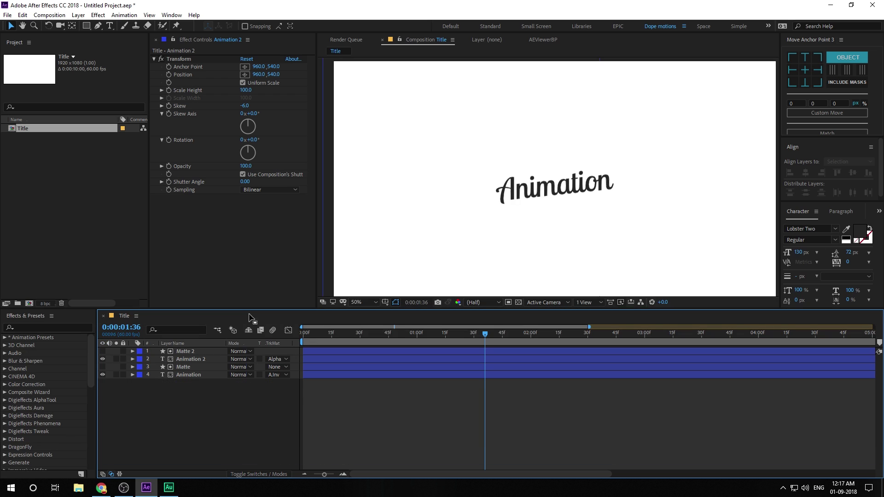
At 0:00:01:24, draw a pentagon with an outer radius of about 315 px as a new shape layer using the Polygon tool
drag(317, 333, 463, 374)
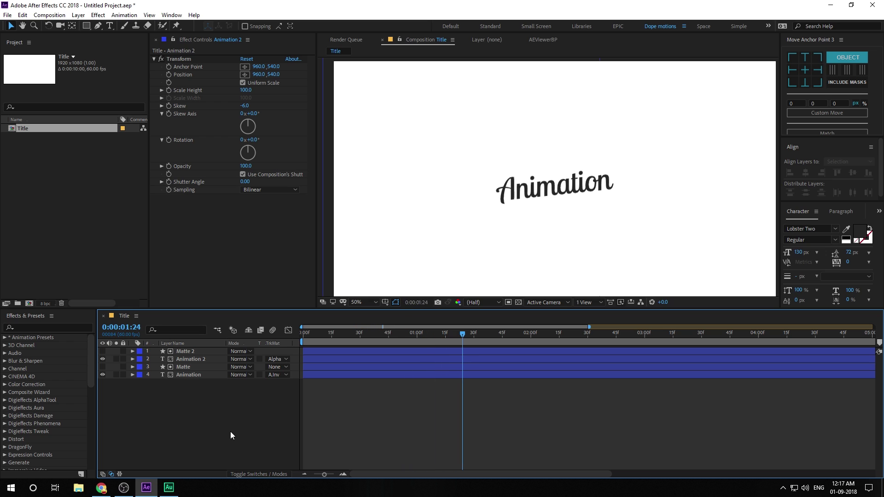
click(87, 25)
click(118, 54)
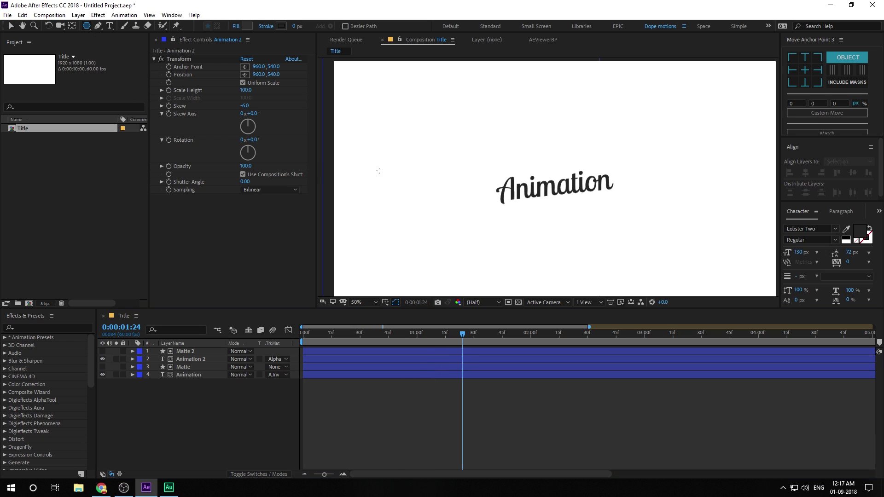
drag(466, 124, 465, 183)
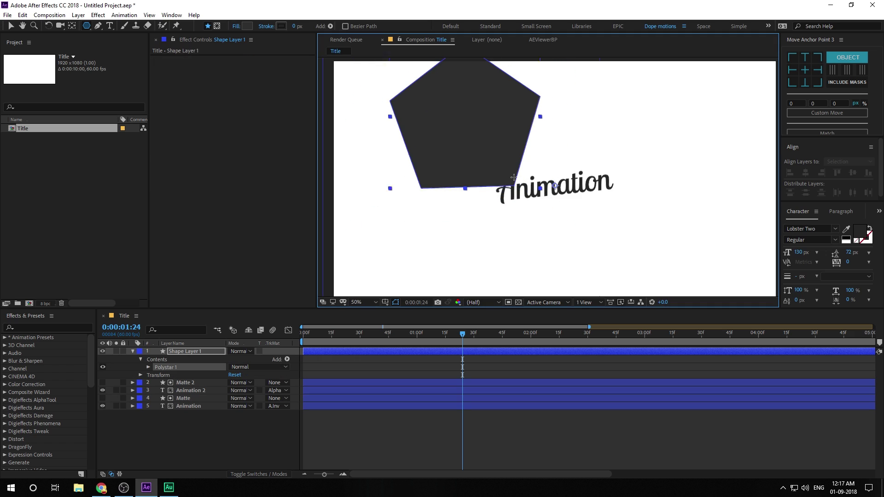
Centre the pentagon layer's anchor point on the shape and align it to the middle of the composition horizontally and vertically
click(11, 26)
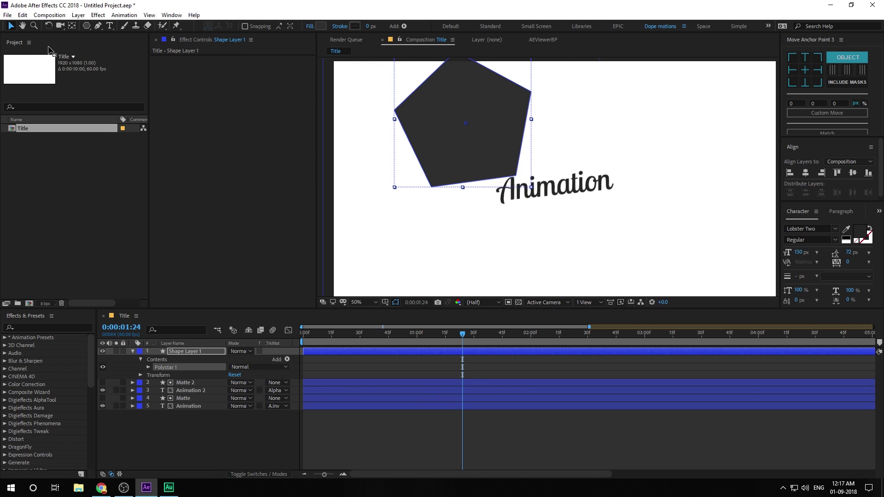
click(805, 71)
click(805, 173)
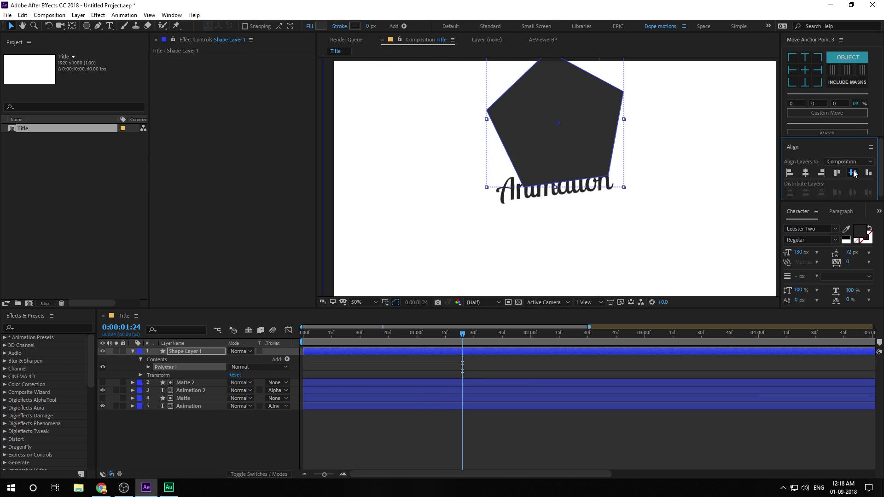
click(852, 173)
Turn the pentagon into an upright hexagon by setting its Polystar Path to 6 points and 0° rotation
click(149, 367)
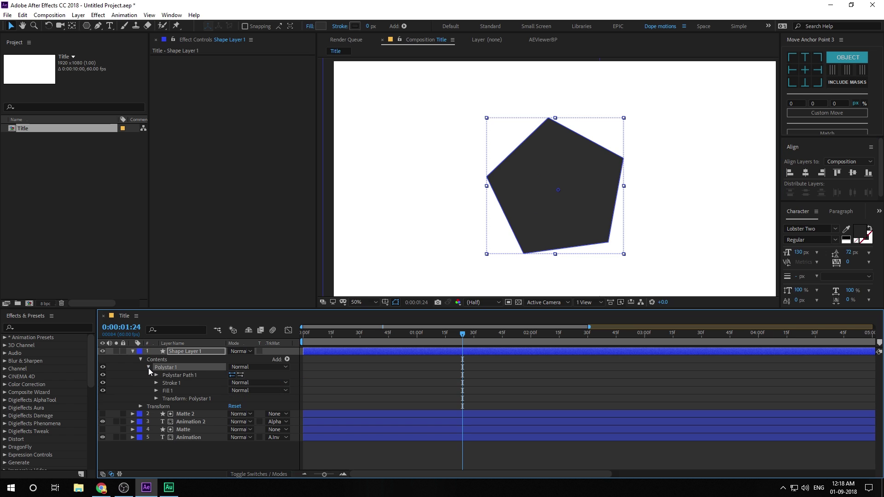
click(156, 375)
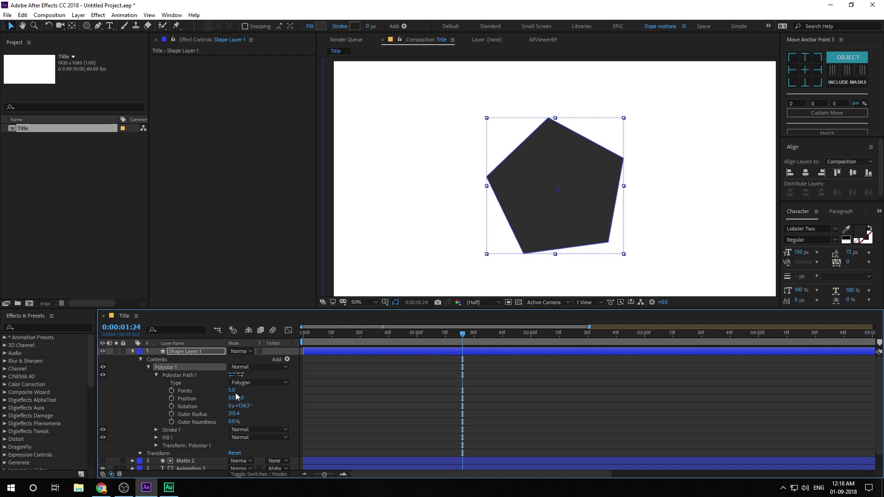
click(232, 391)
click(266, 396)
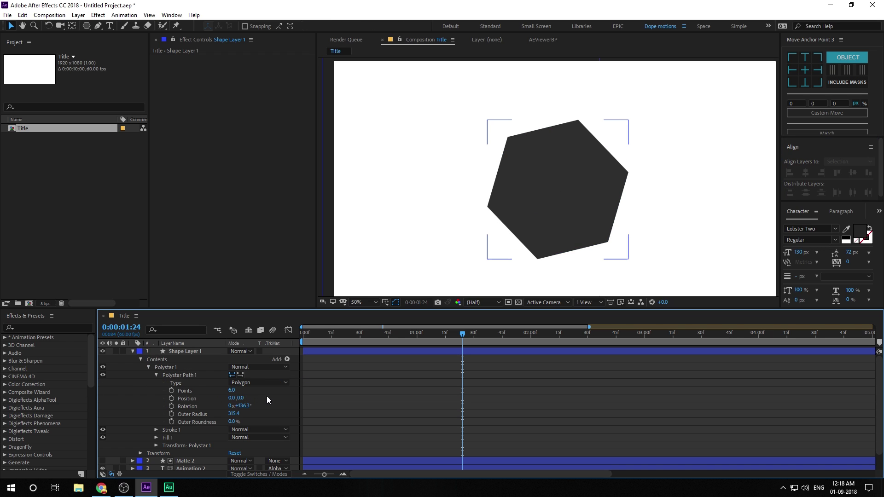
click(245, 406)
text(0)
key(Return)
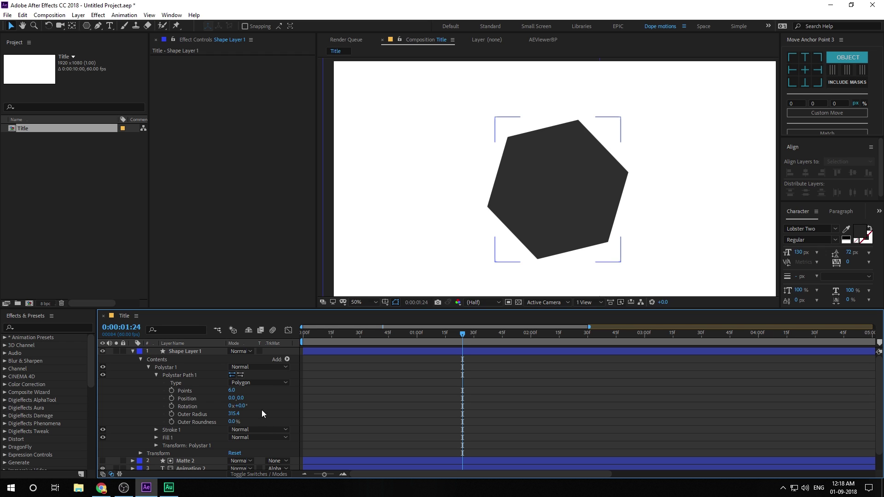
Set the hexagon layer's fill to None and its stroke width to 10 px
click(178, 351)
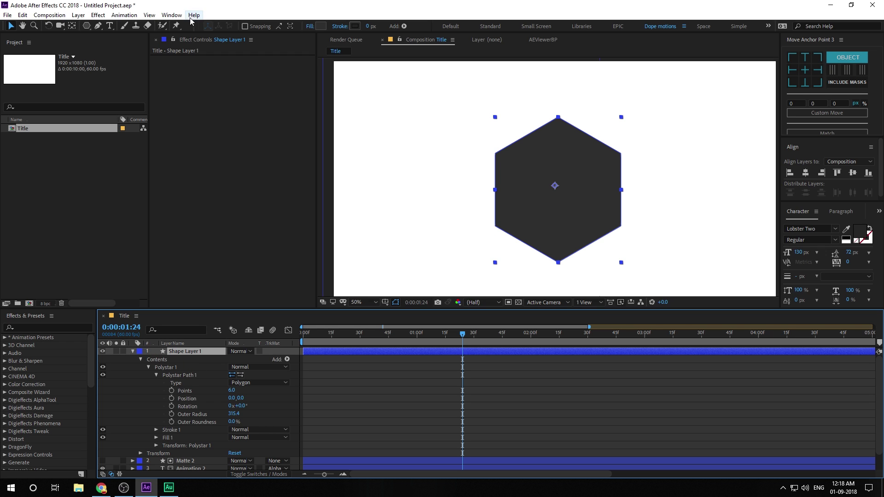
click(311, 27)
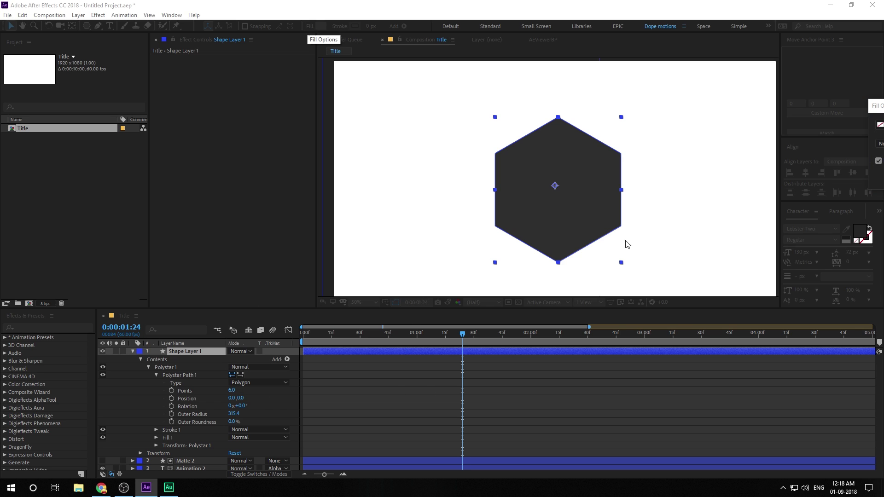
drag(873, 107, 488, 107)
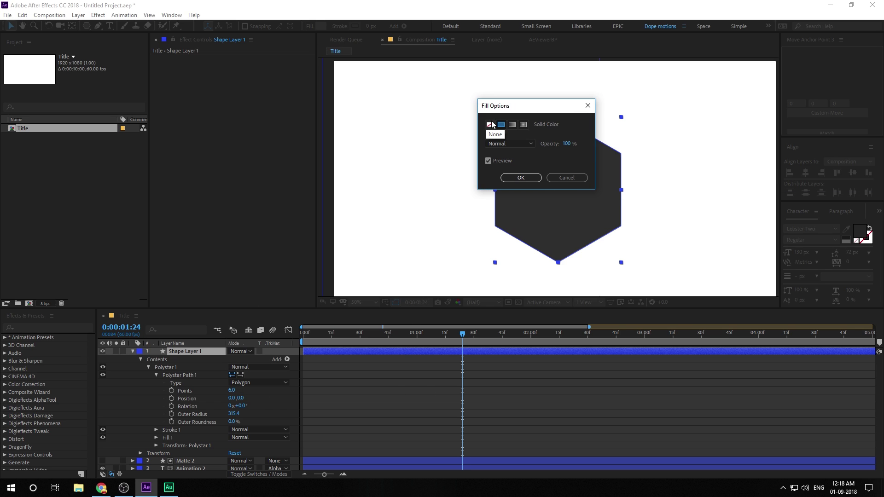
click(493, 124)
key(Return)
click(367, 26)
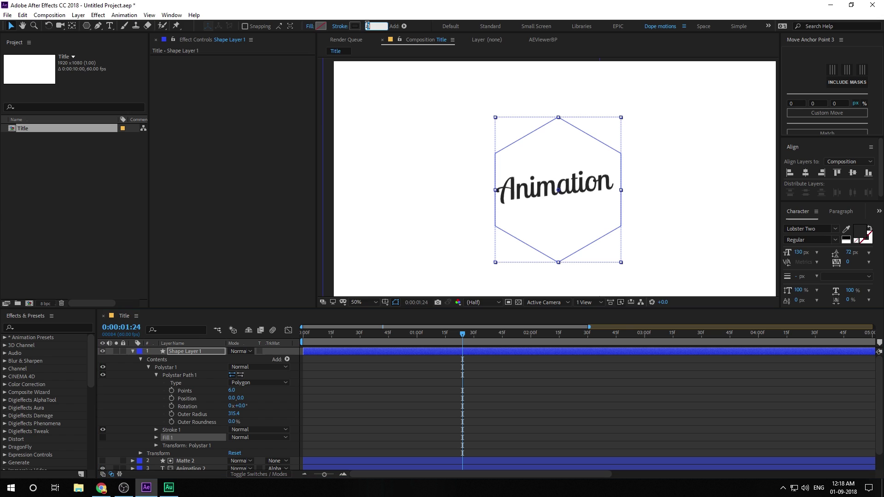
text(10)
key(Return)
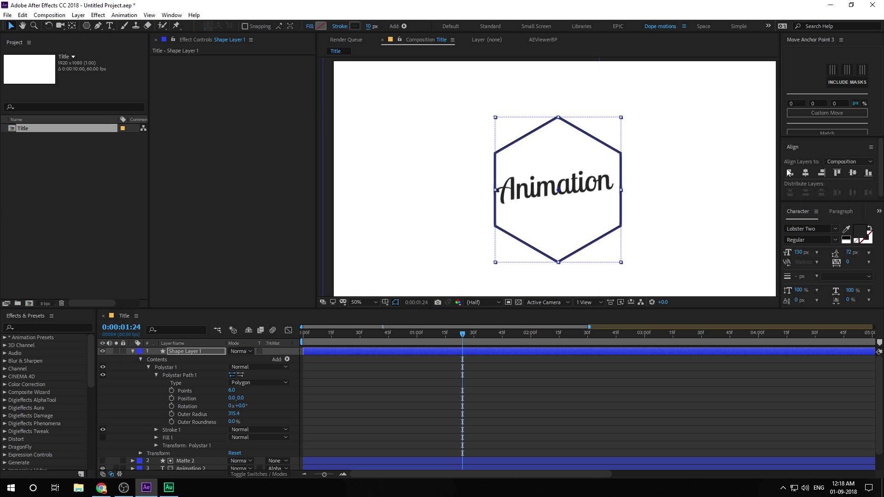
Align the outlined hexagon to the horizontal and vertical centre of the composition and deselect it
click(805, 173)
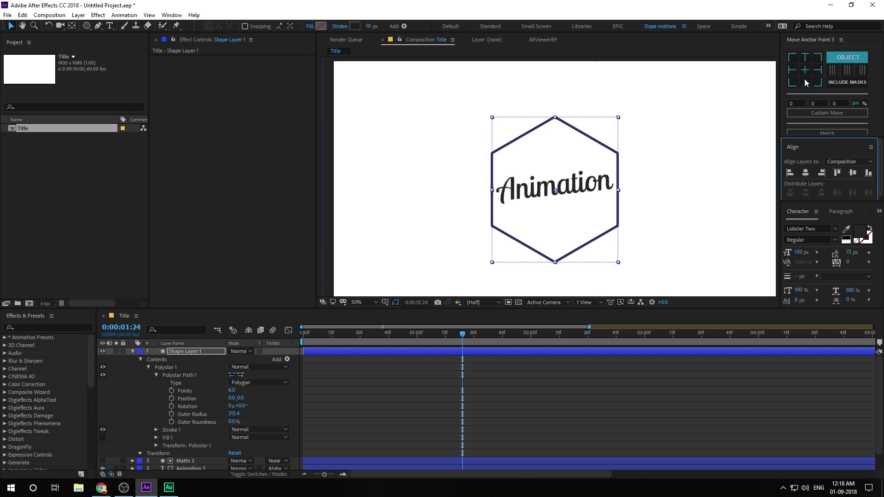
click(853, 173)
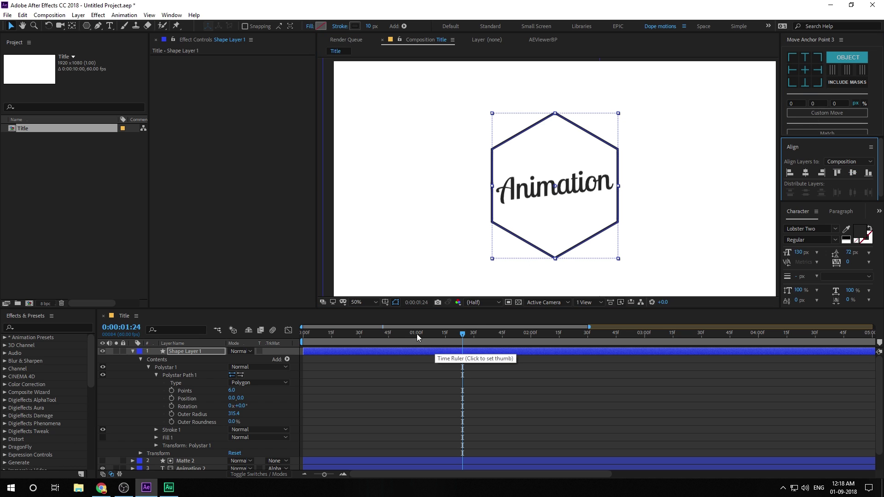
click(388, 389)
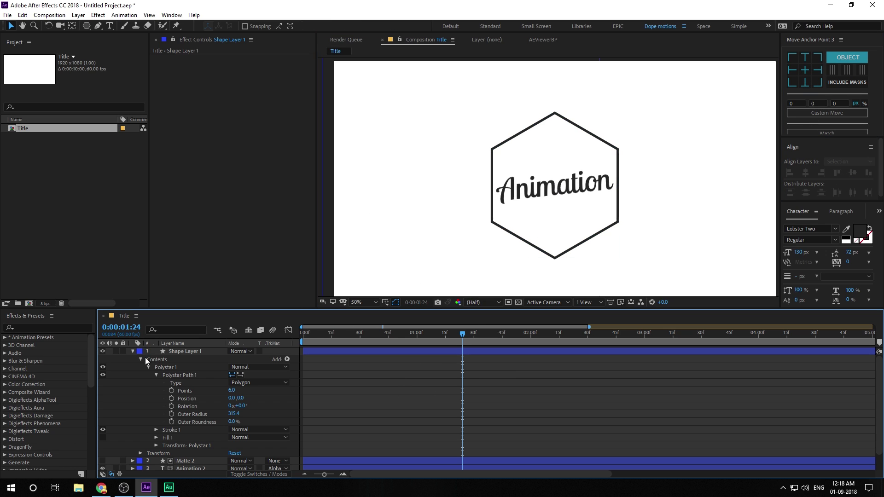
Try Outer Radius values of 300 and about 246 for the hexagon
click(237, 416)
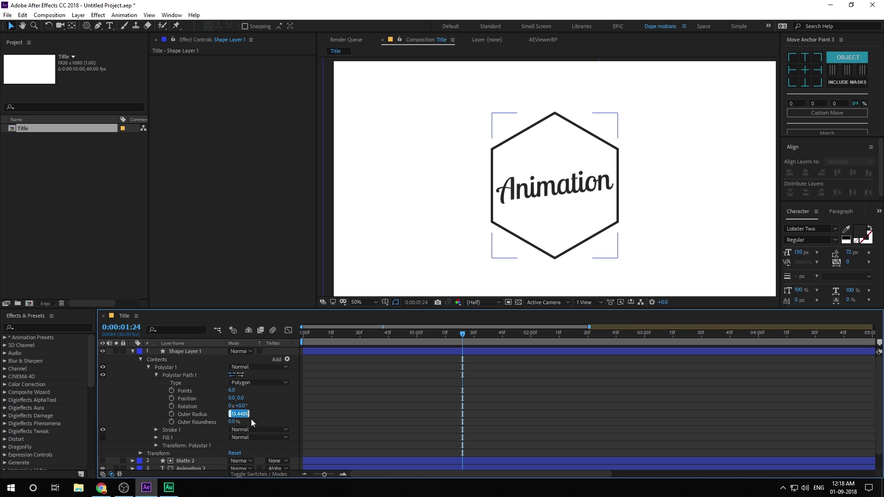
text(300)
key(Return)
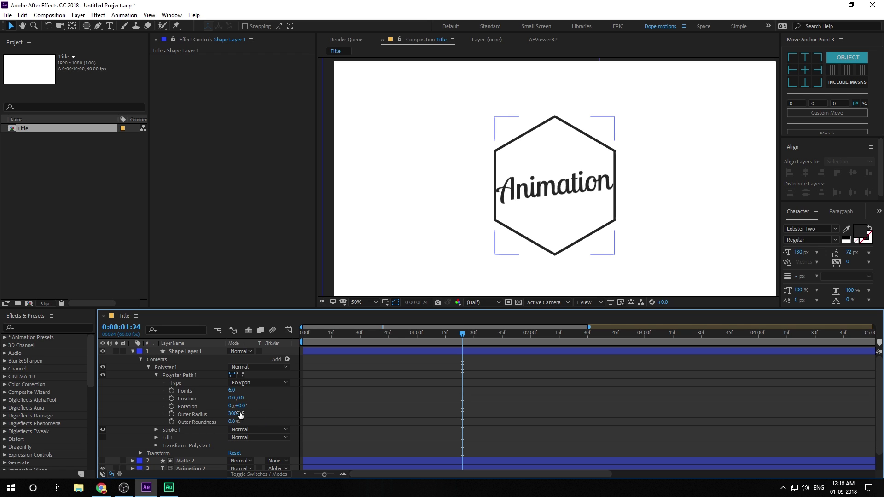
drag(236, 415, 213, 417)
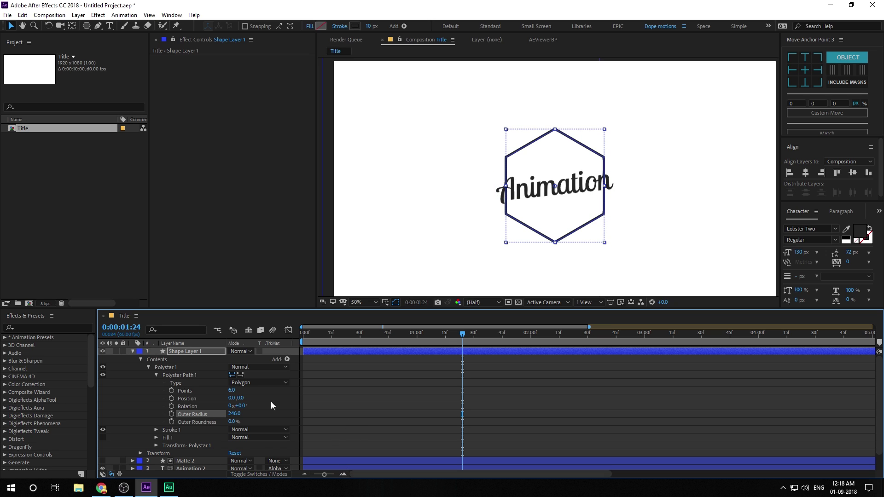
Set the hexagon's Outer Radius to 250
click(234, 414)
text(250)
click(269, 418)
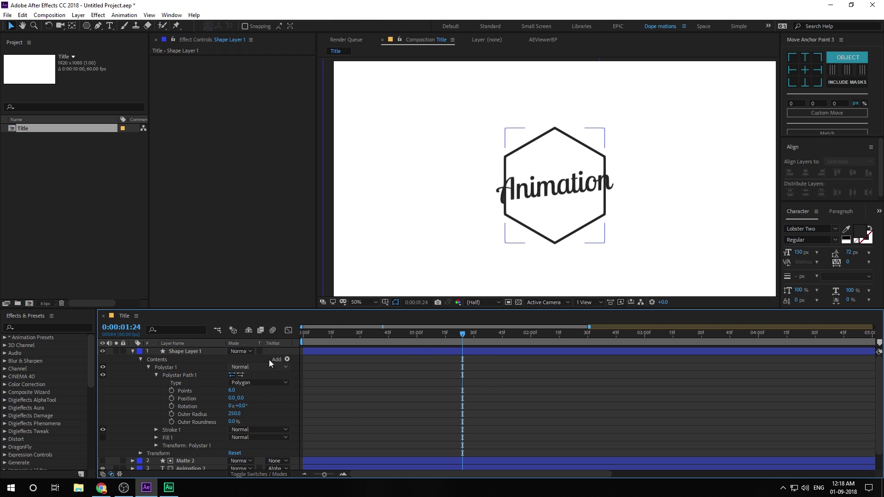
Add Trim Paths to the hexagon layer and hide the shape path outlines in the composition view
click(286, 359)
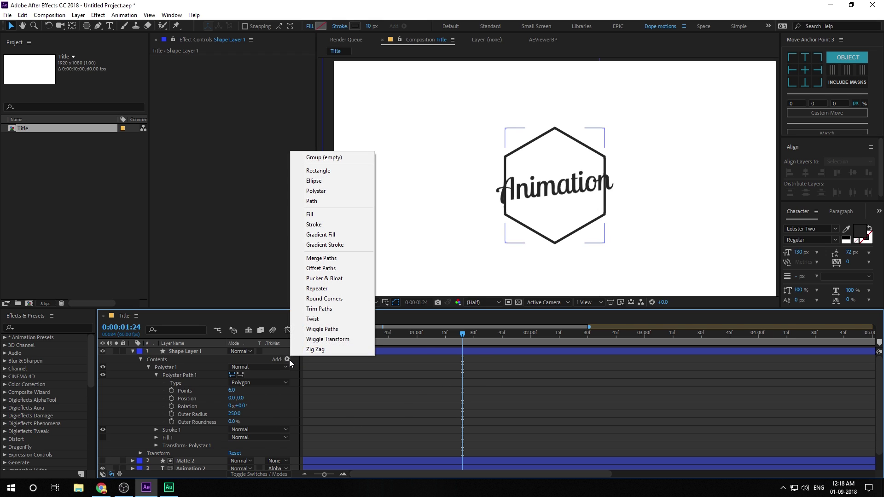
click(326, 310)
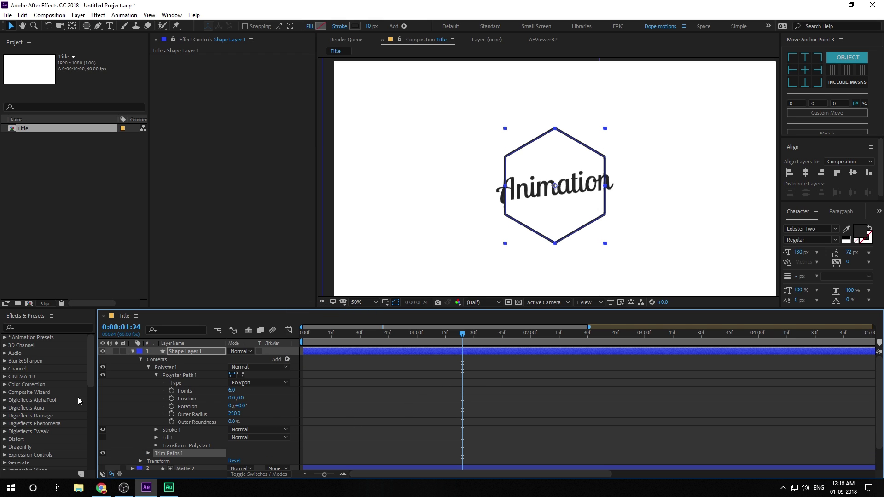
click(395, 302)
click(148, 453)
scroll(140, 411, down, 3)
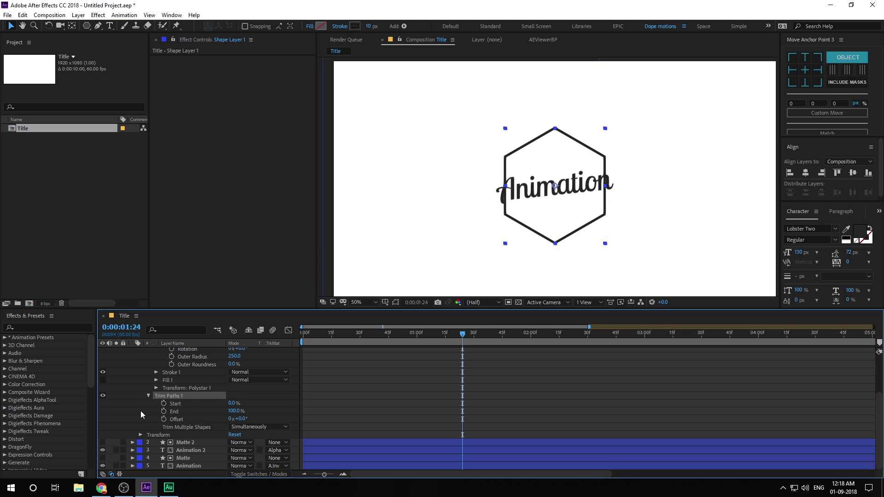
At 0:00:00:00, set Trim Paths Start and End to 50% and enable keyframing for both
drag(336, 340, 303, 346)
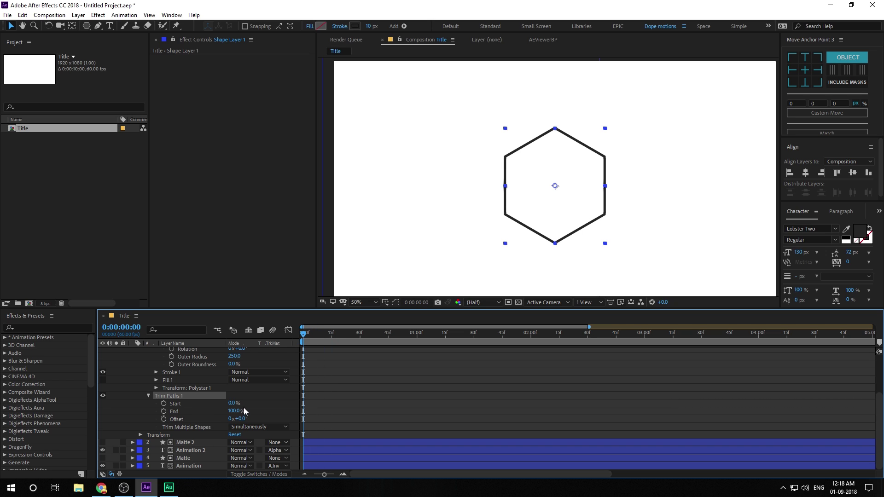
click(234, 411)
text(50)
key(Return)
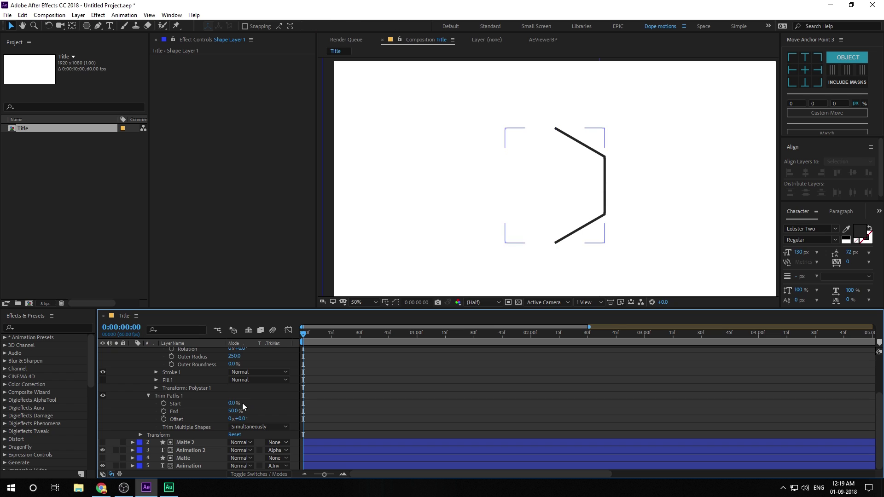
click(233, 404)
text(50)
key(Return)
click(164, 403)
click(165, 411)
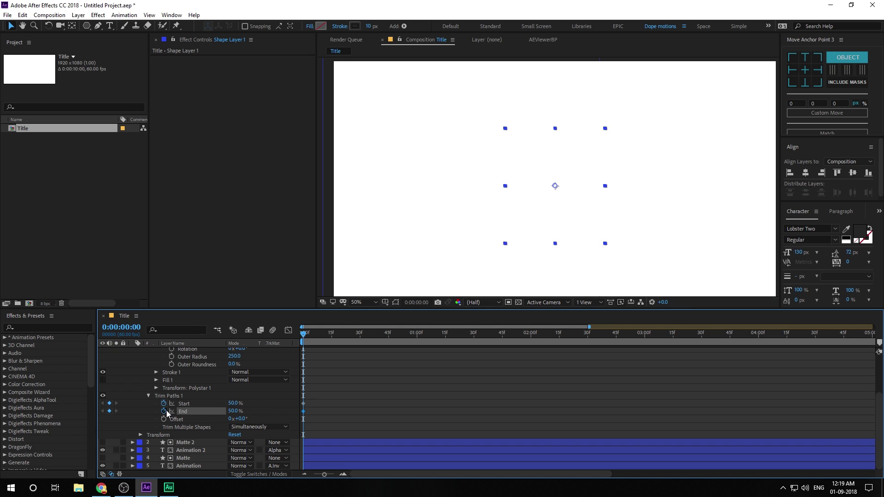
At 0:00:00:30, keyframe Trim Paths End at 100% and Start at 0%
drag(311, 333, 359, 340)
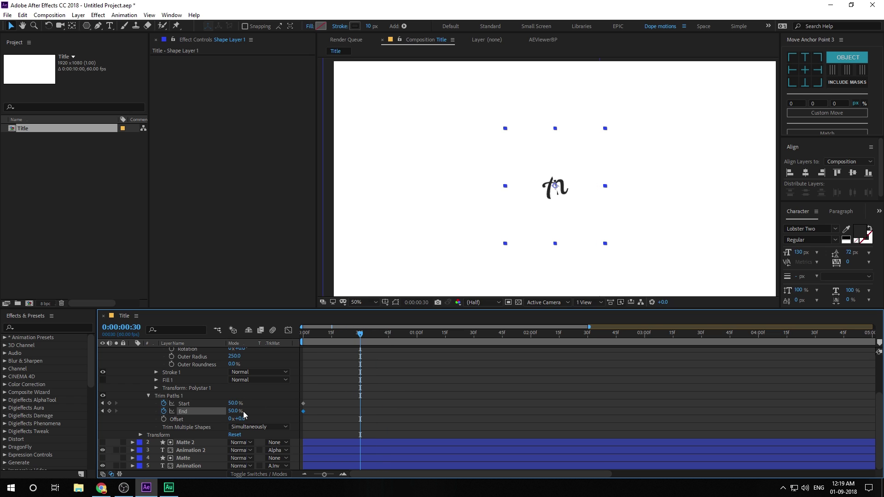
drag(257, 411, 259, 411)
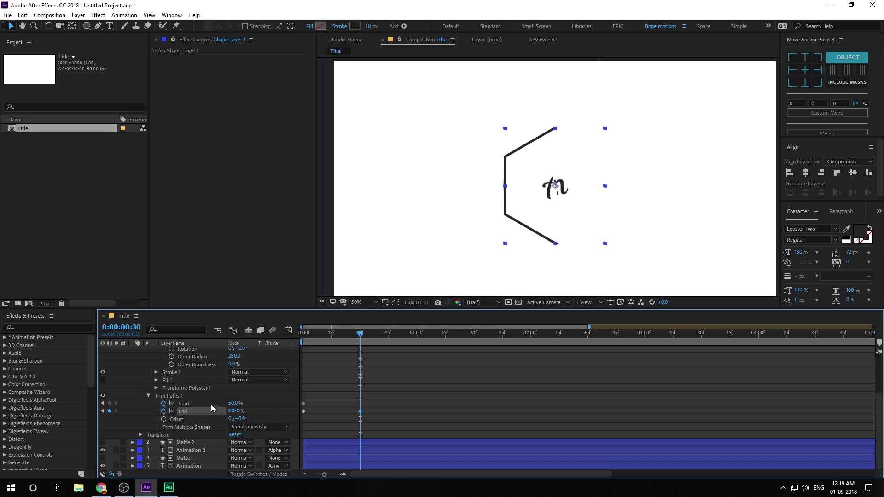
drag(232, 402, 204, 402)
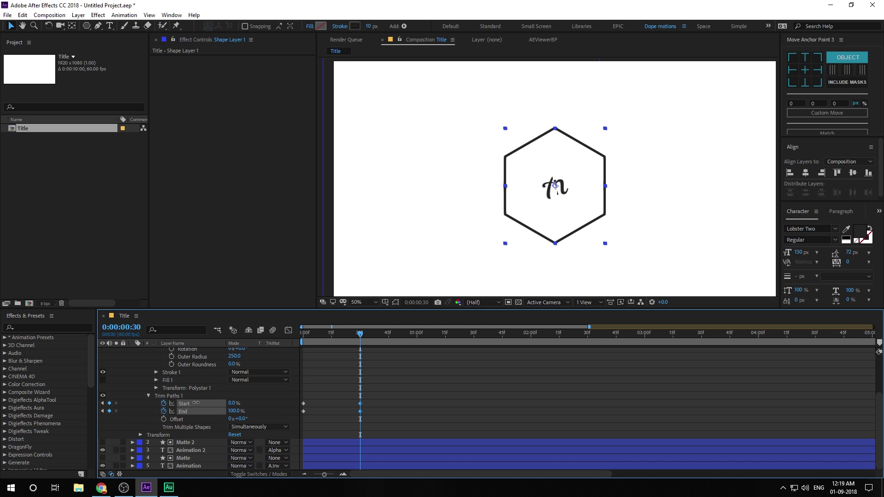
Keyframe Trim Paths Start at 20% and End at 80% at 0:00:00:18, and delete their keyframes at 0:00:00:30
mouse_move(306, 336)
mouse_down()
mouse_move(361, 337)
mouse_move(319, 348)
mouse_move(330, 335)
mouse_up()
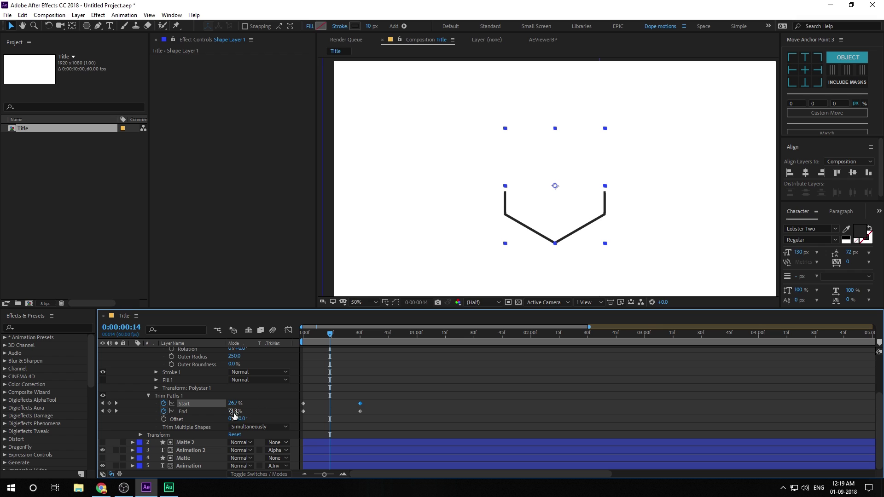
drag(351, 395, 375, 429)
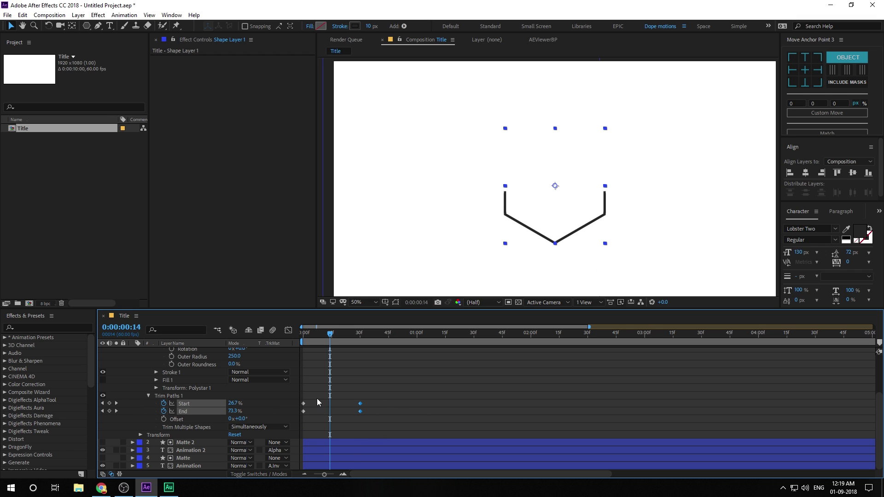
drag(330, 337, 335, 338)
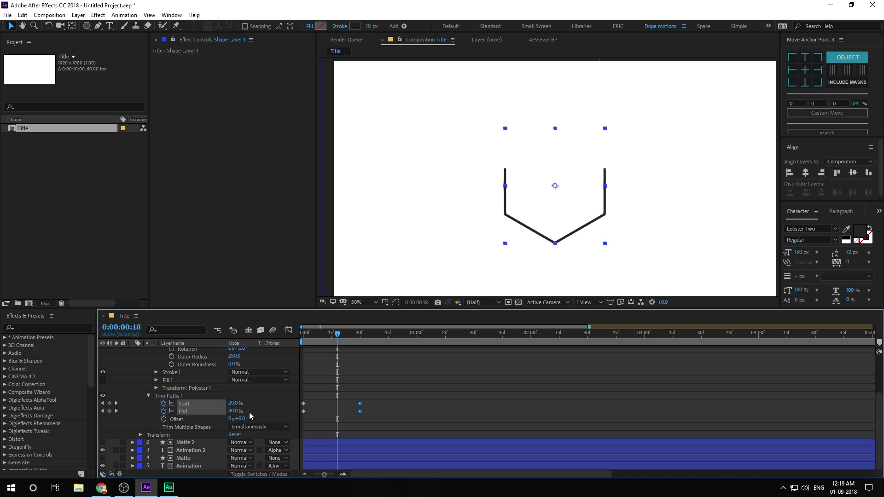
click(109, 403)
click(110, 411)
drag(355, 395, 384, 441)
key(Delete)
Set the hexagon's Trim Paths End to 70% and Start to 30% at 0:00:00:18, trying different Offset angles
mouse_move(337, 335)
mouse_down()
mouse_move(297, 340)
mouse_move(352, 338)
mouse_move(337, 342)
mouse_up()
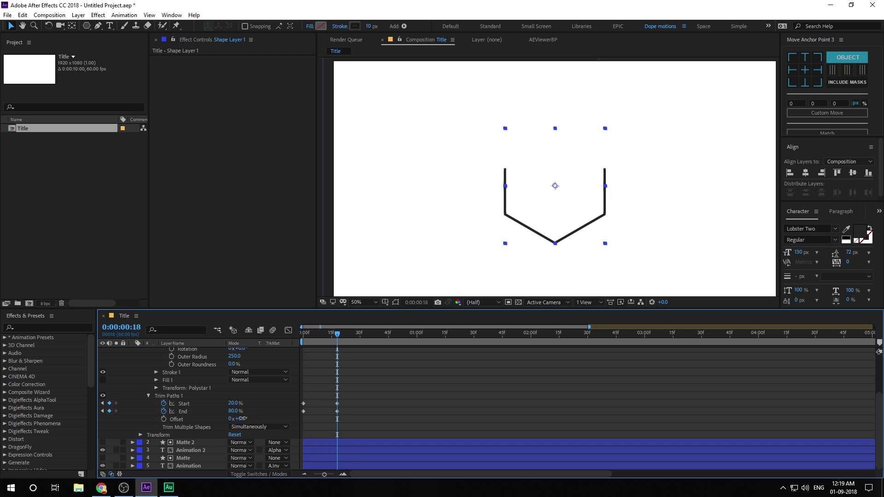
drag(237, 419, 235, 419)
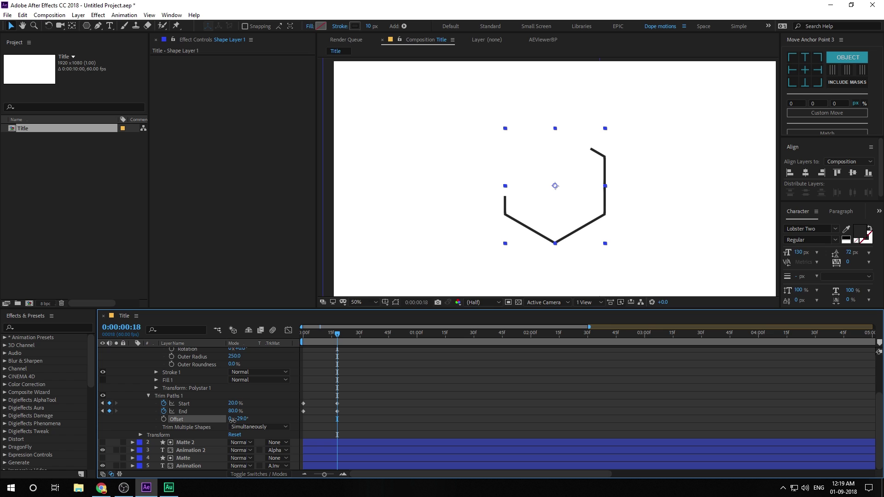
click(233, 411)
text(70)
key(Return)
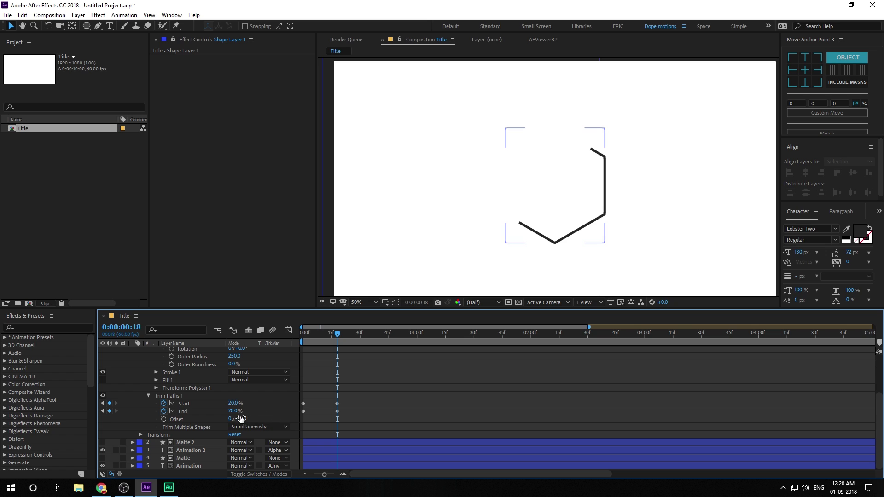
drag(239, 418, 256, 419)
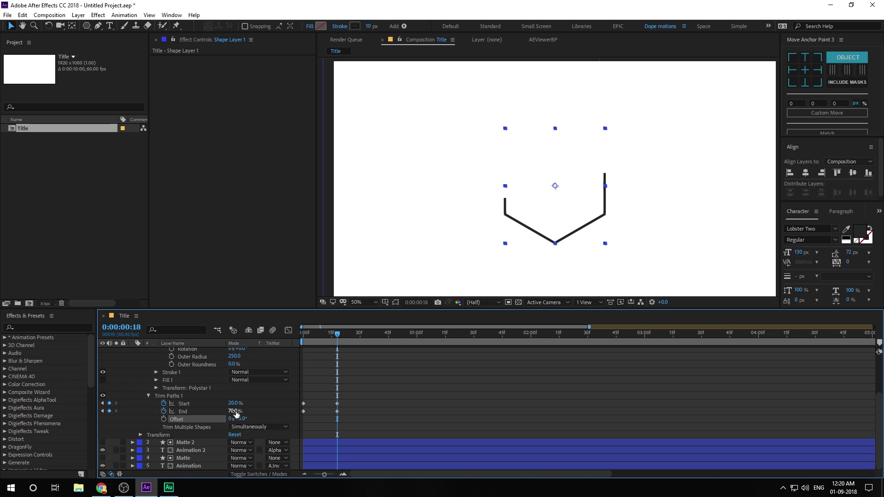
click(233, 403)
text(30)
key(Return)
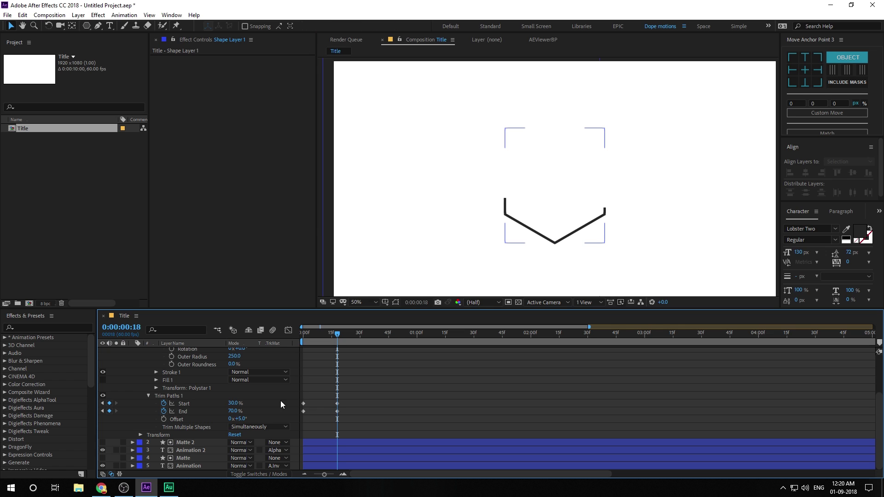
Adjust the Trim Paths Offset to -7° so the hexagon outline fits around the fully revealed Animation text
drag(240, 419, 236, 421)
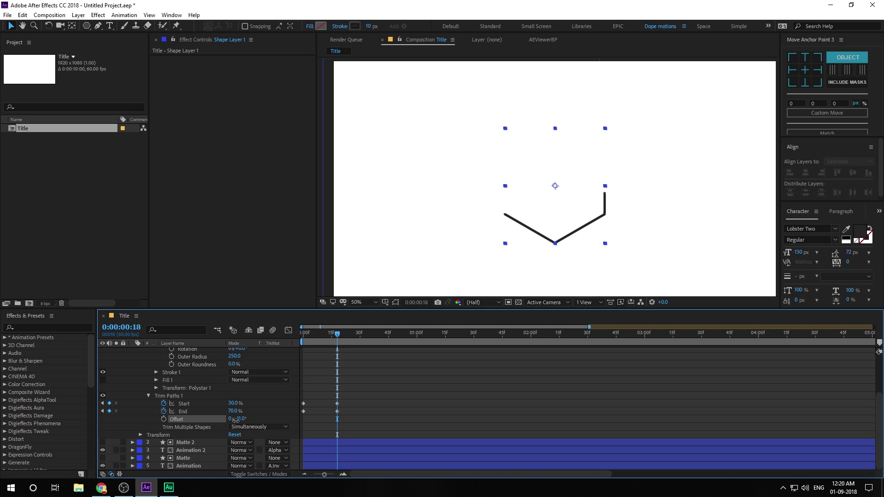
drag(235, 420, 234, 420)
scroll(148, 382, up, 3)
click(132, 351)
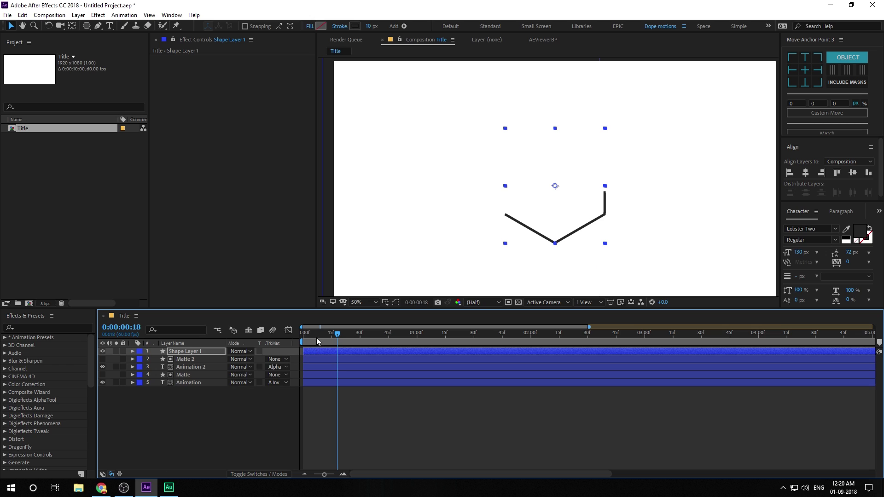
drag(342, 335, 495, 341)
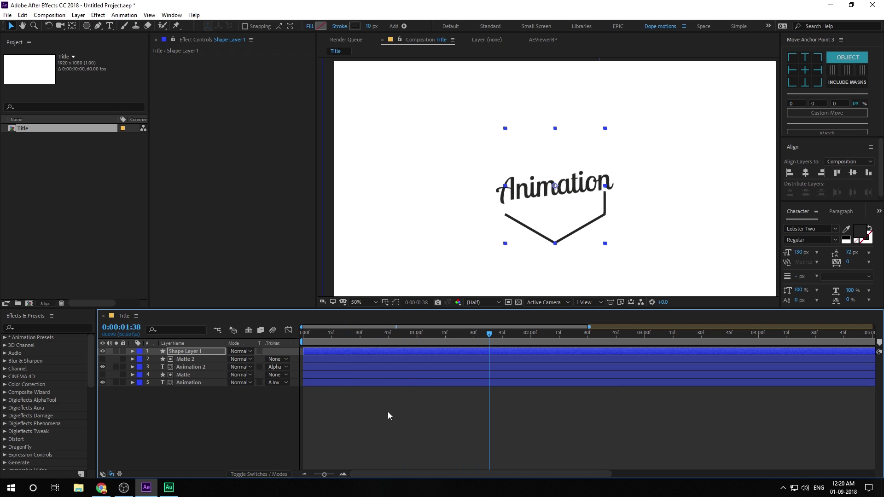
click(387, 411)
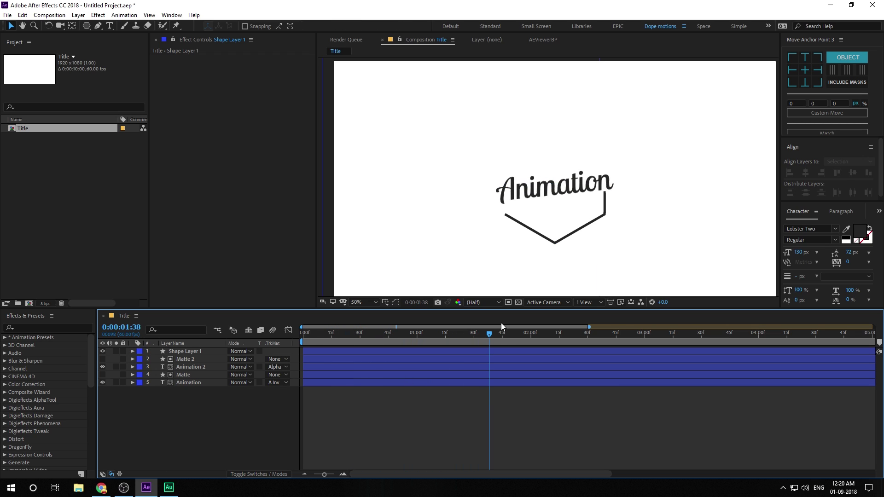
click(187, 351)
key(u)
key(u)
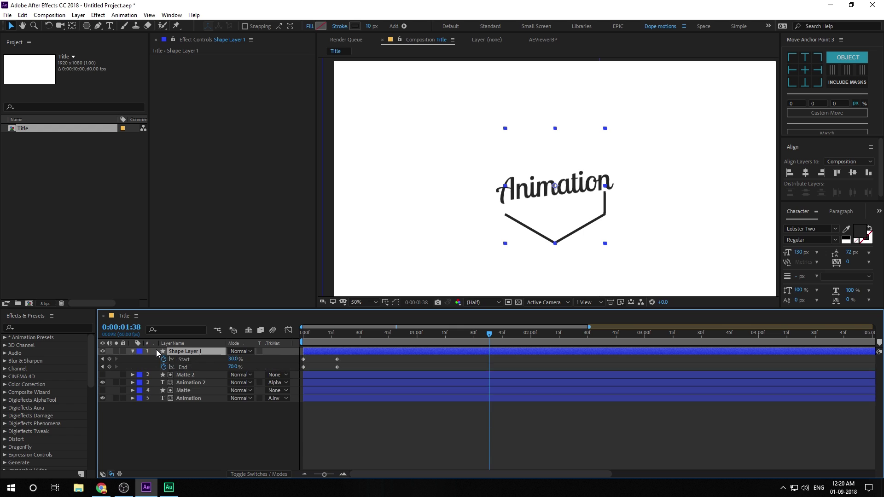
scroll(203, 407, down, 3)
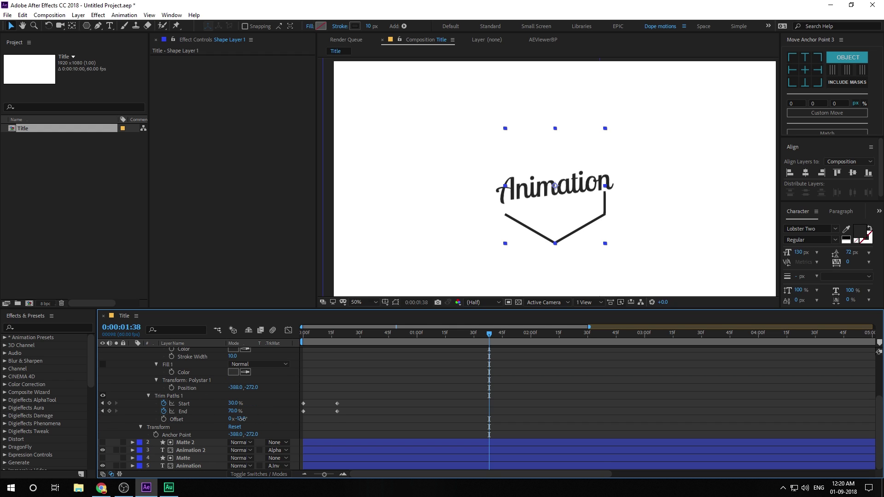
click(243, 419)
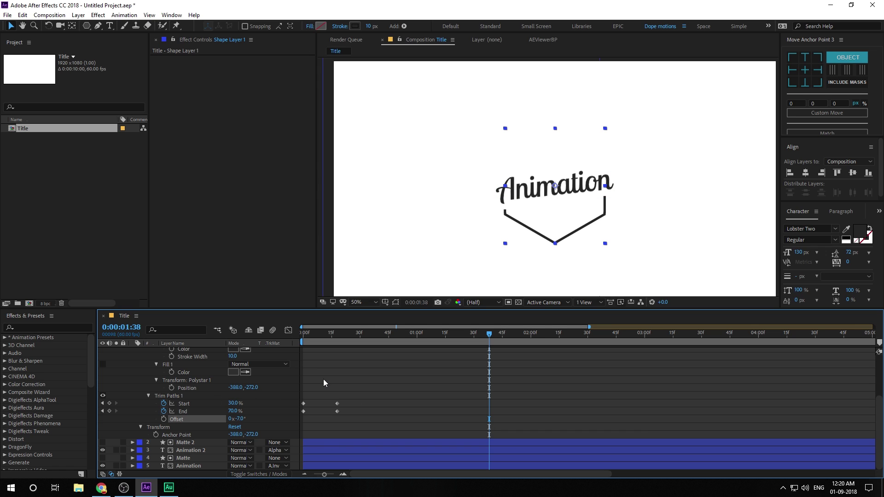
click(359, 372)
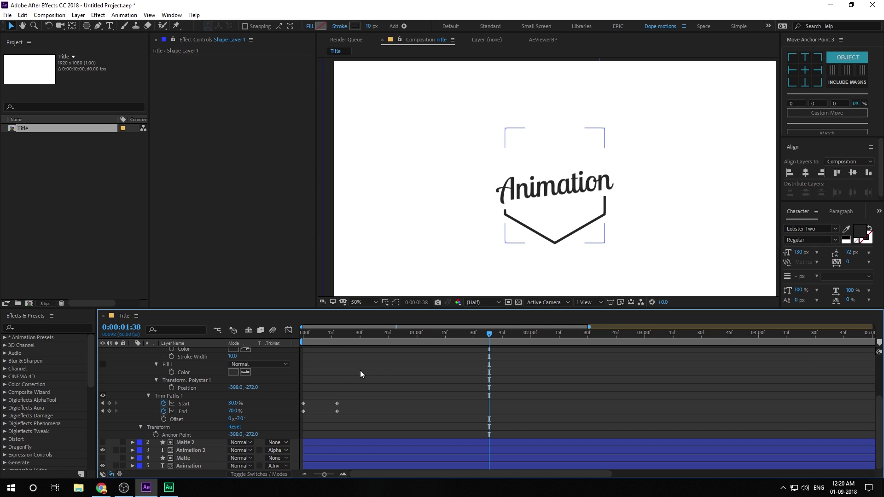
Move the second pair of Trim Paths Start and End keyframes to 0:00:00:45
click(300, 333)
drag(296, 334, 388, 339)
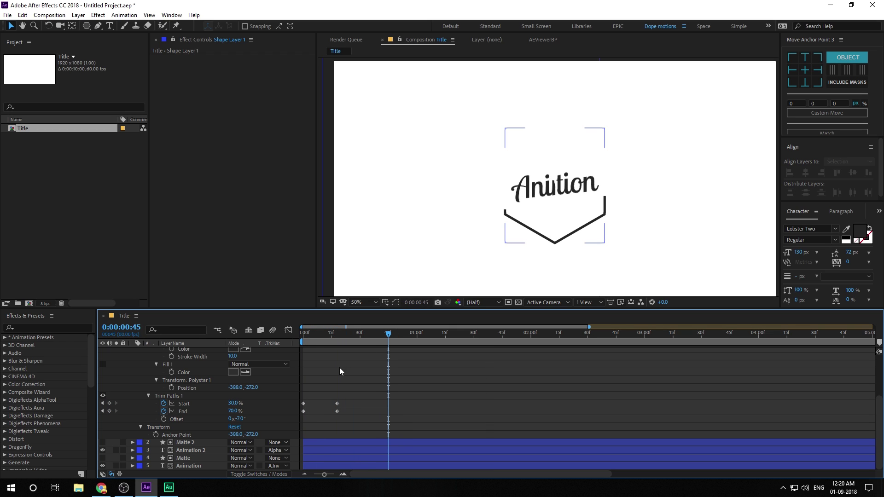
drag(327, 390, 357, 408)
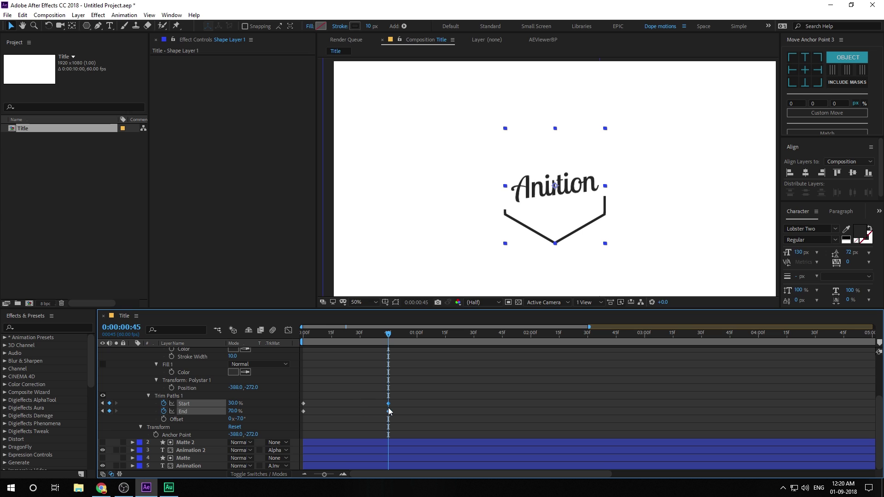
click(352, 351)
Enable Position keyframing for Shape Layer 1 at 0:00:01:30
drag(342, 335, 330, 338)
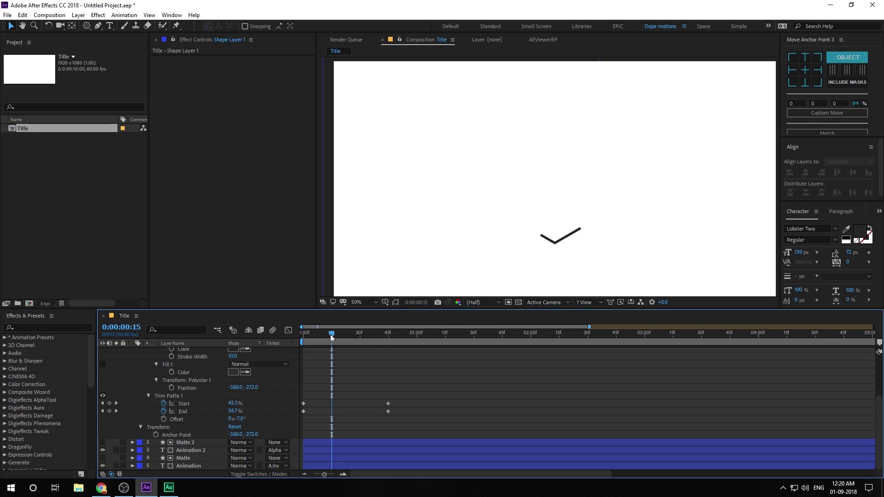
drag(330, 335, 473, 345)
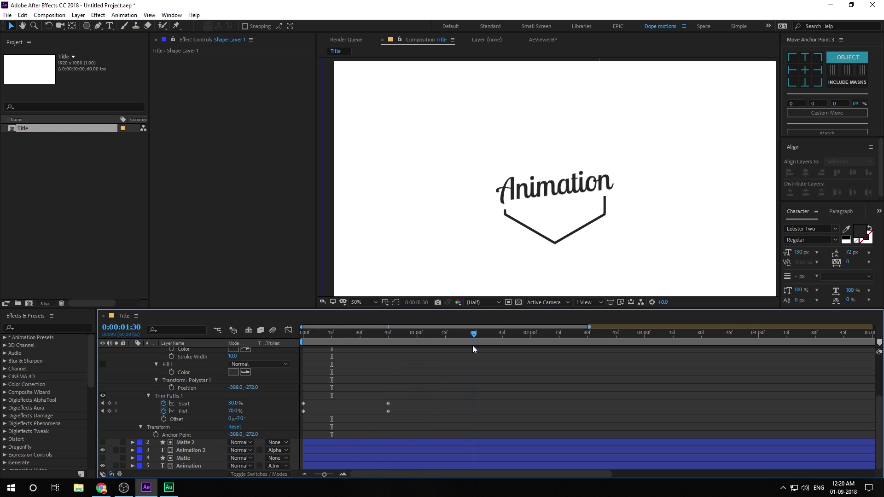
click(168, 366)
scroll(173, 363, up, 5)
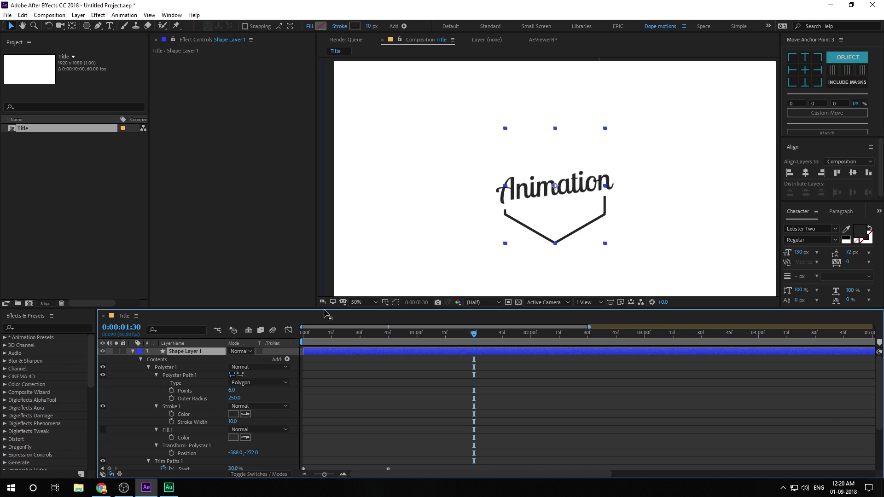
key(p)
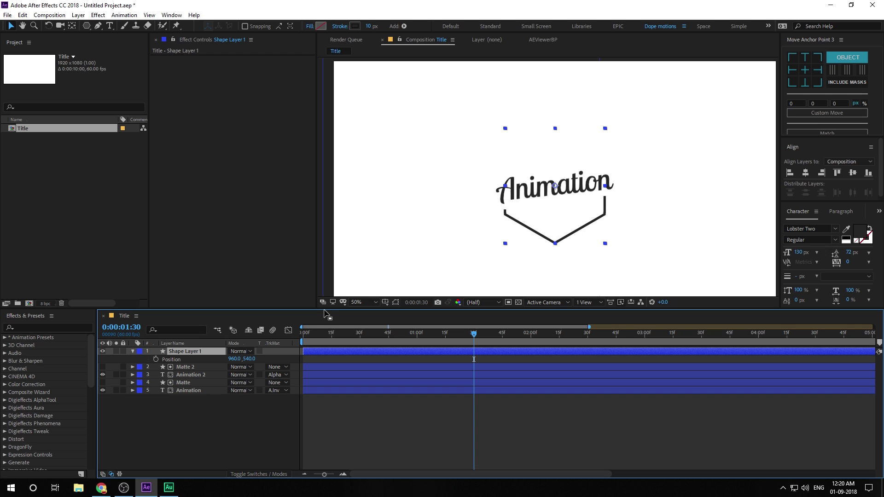
click(157, 359)
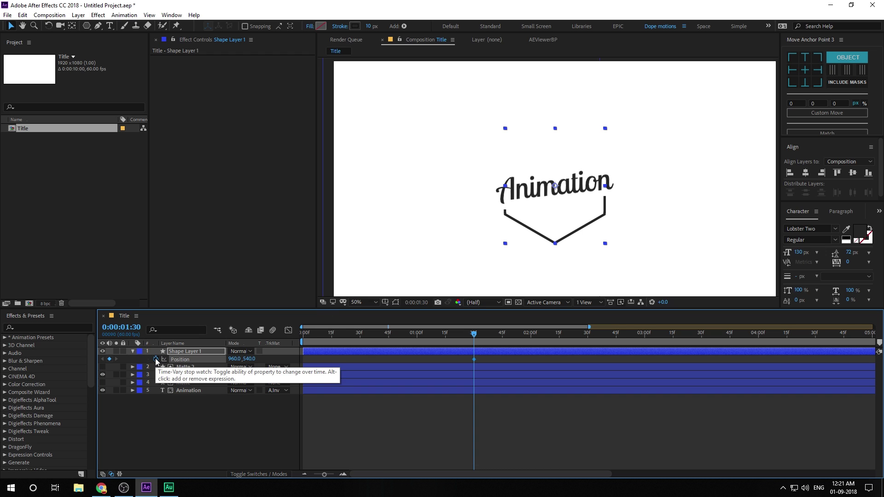
At 0:00:00:15, raise the hexagon layer to Position 960, 478 to create its starting keyframe
drag(474, 334, 331, 351)
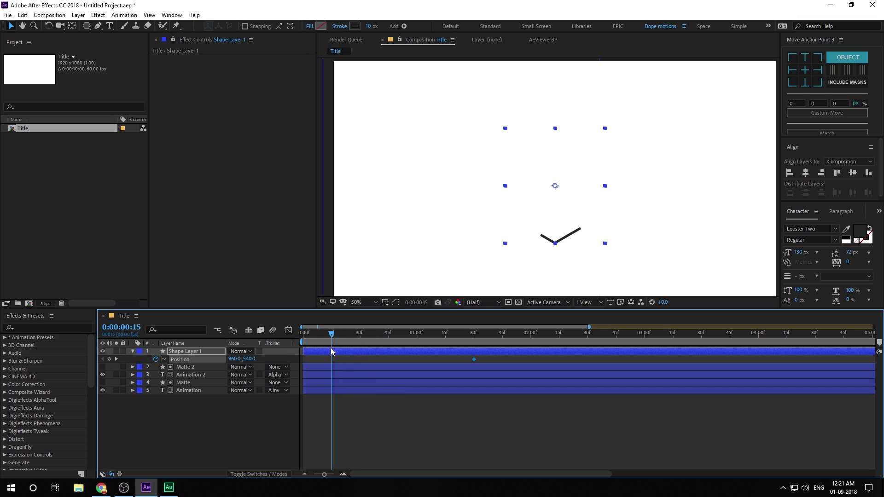
drag(554, 187, 555, 174)
drag(333, 334, 432, 342)
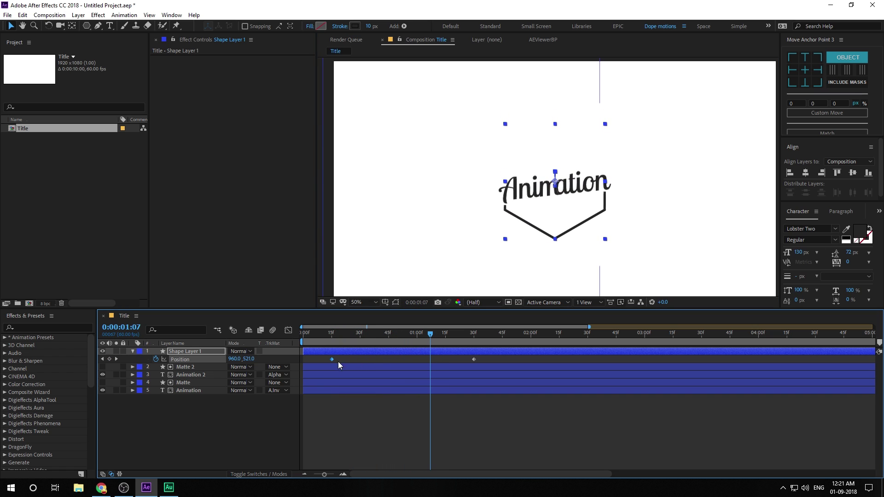
Apply Easy Ease to all Start, End and Position keyframes and lengthen their final slowdown in the speed graph
key(u)
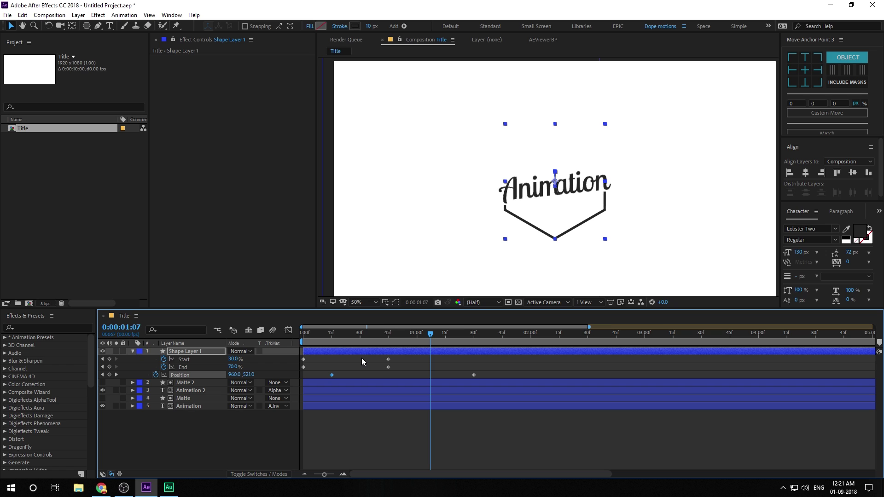
drag(479, 359, 300, 380)
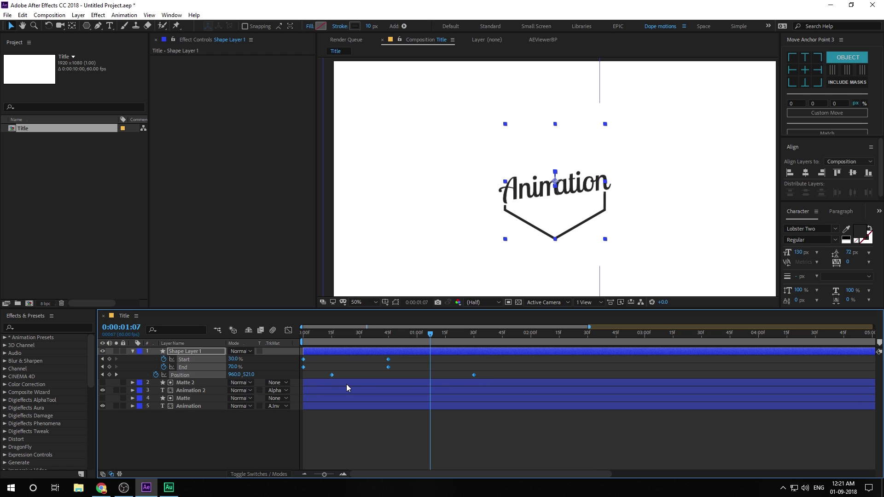
key(F9)
click(288, 330)
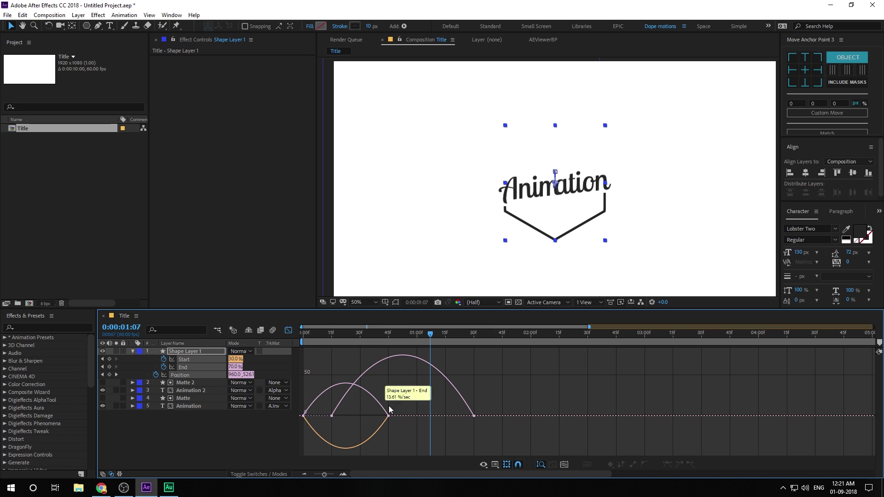
drag(506, 403, 251, 444)
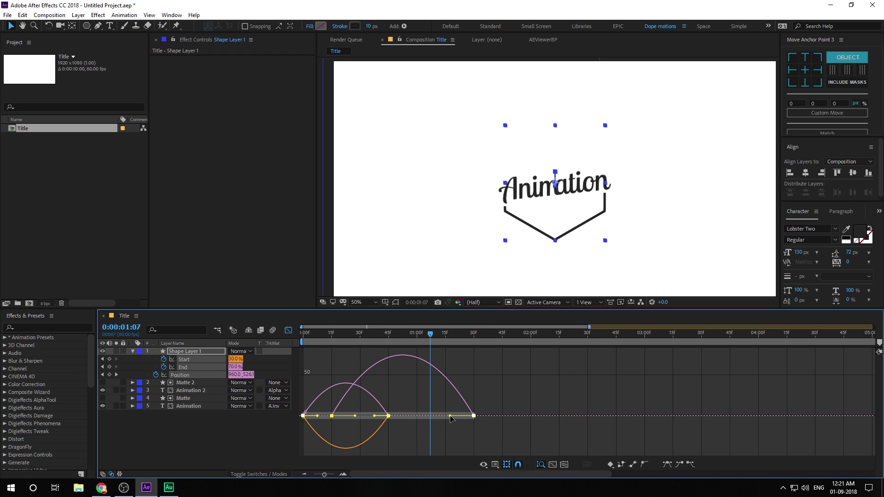
drag(450, 415, 402, 416)
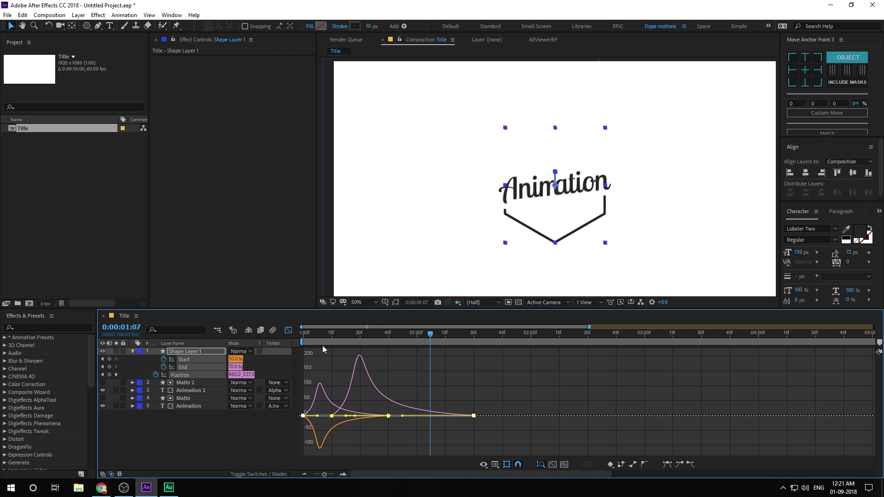
Preview the title animation from the beginning
key(Home)
key(space)
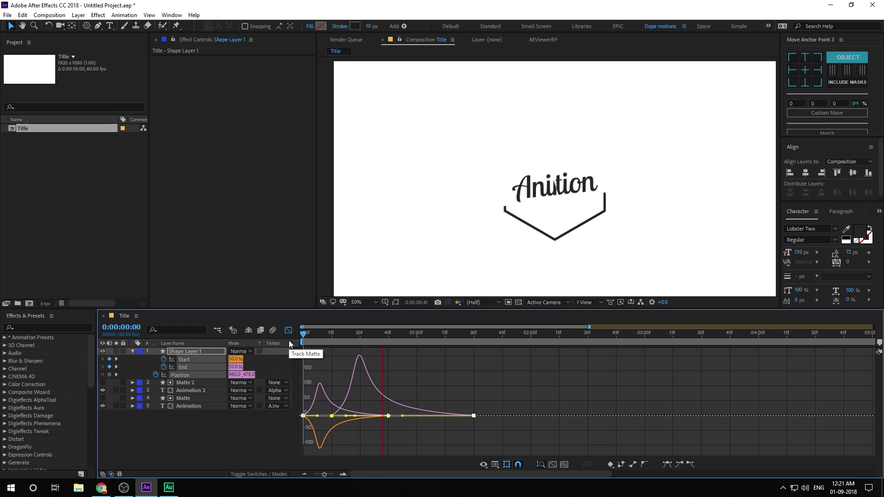
key(space)
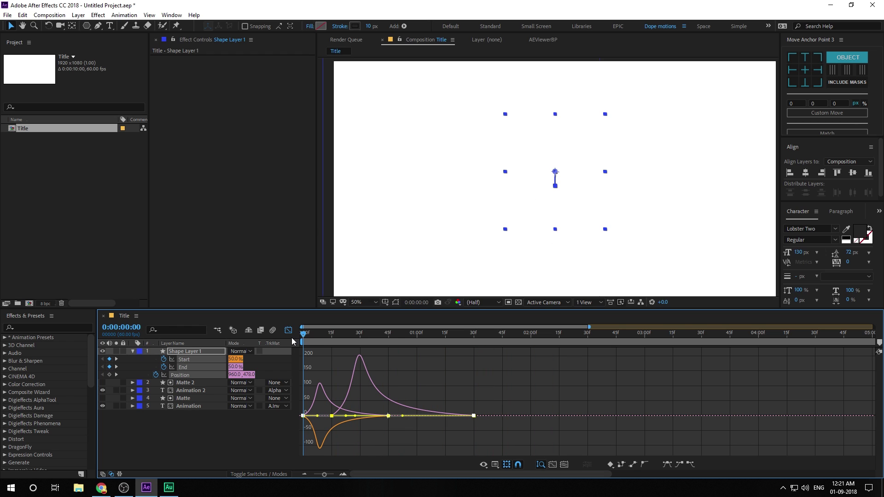
key(space)
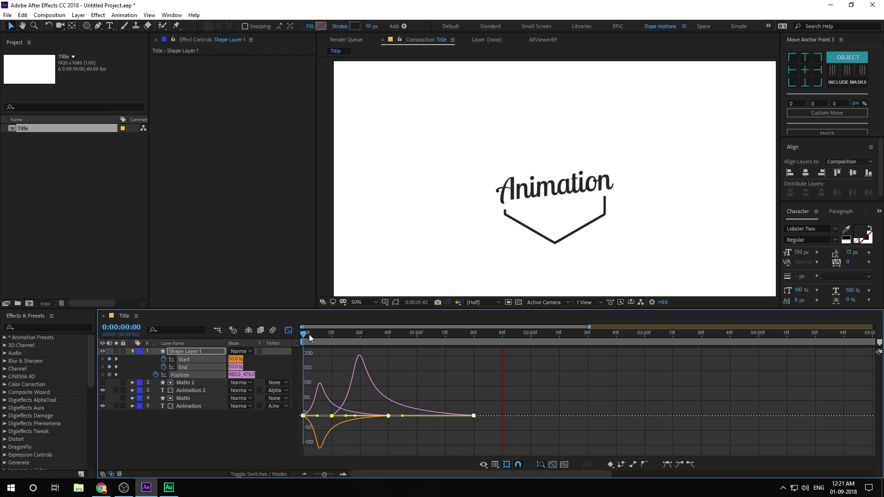
key(space)
Close the graph editor and raise the hexagon layer's Position keyframe at 0:00:00:15 to 960, 430
click(288, 330)
drag(388, 339, 379, 342)
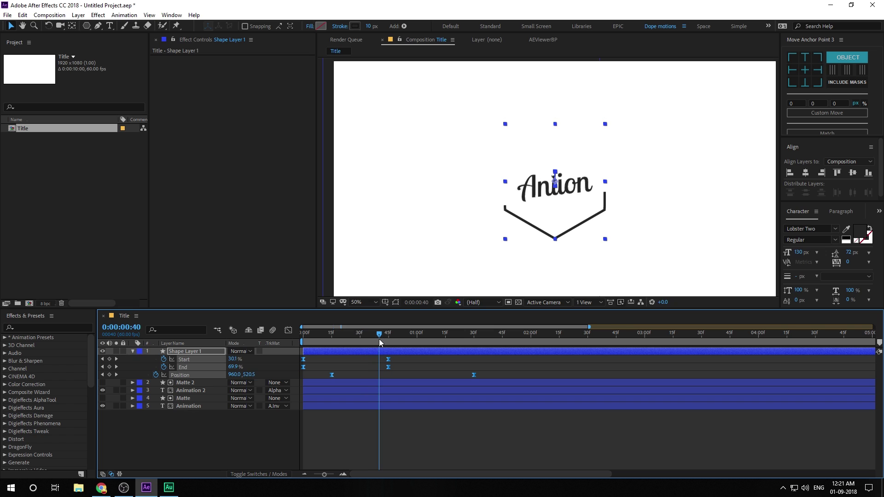
click(343, 406)
click(339, 412)
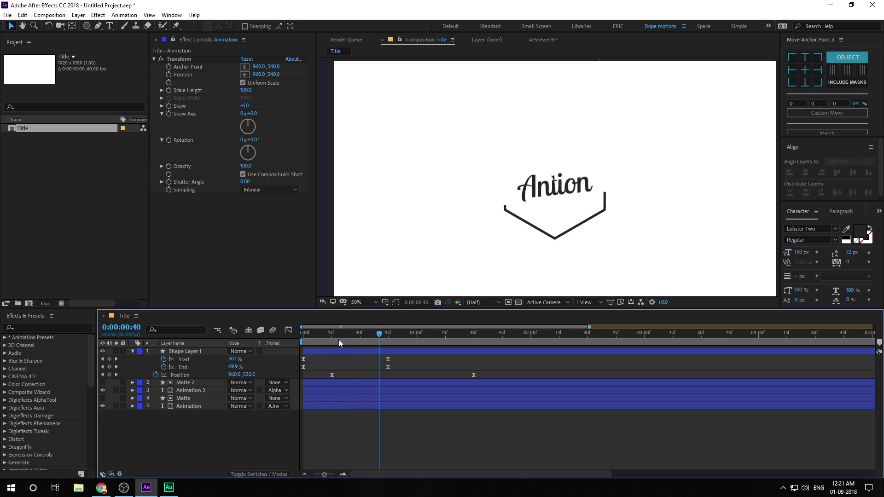
click(335, 335)
click(566, 221)
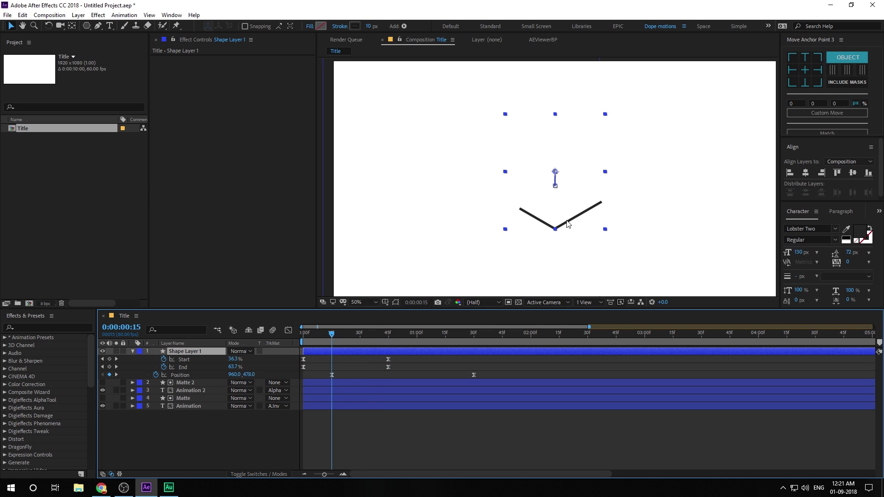
drag(565, 218, 565, 207)
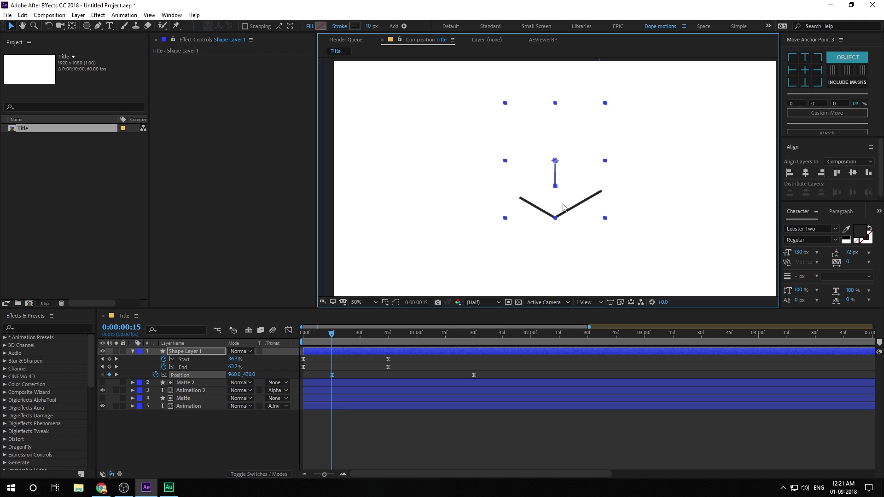
Scrub the timeline to 0:00:01:30 to review the hexagon's movement beneath the text
click(377, 428)
mouse_move(336, 335)
mouse_down()
mouse_move(448, 338)
mouse_move(327, 340)
mouse_move(474, 347)
mouse_up()
click(331, 336)
click(152, 358)
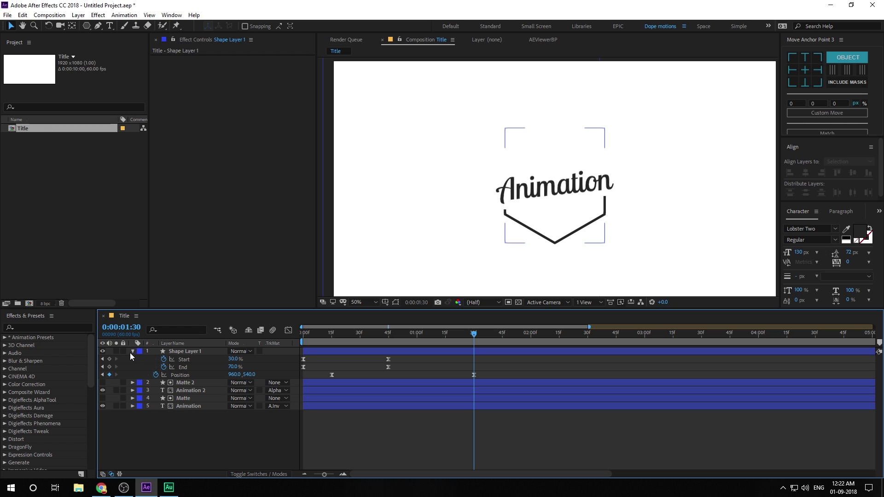
Collapse the hexagon shape layer and pre-compose it into a new composition named "Line"
click(130, 353)
click(183, 352)
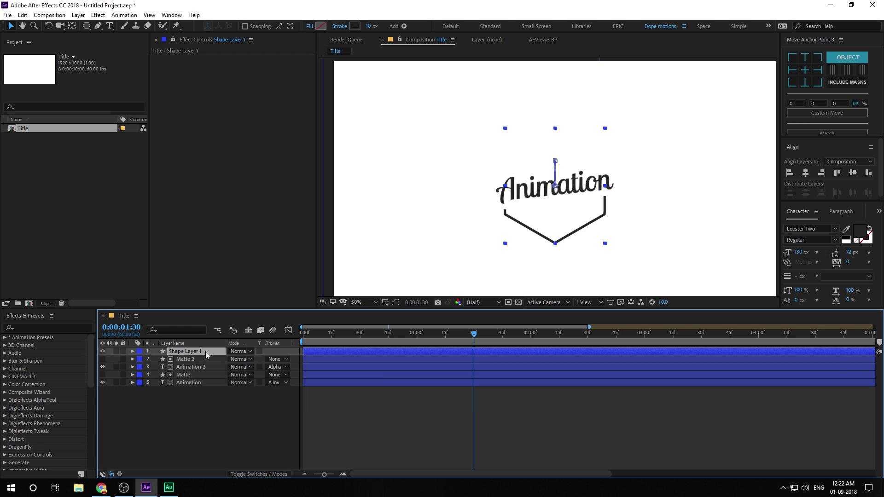
key(ctrl+shift+c)
drag(762, 172, 328, 226)
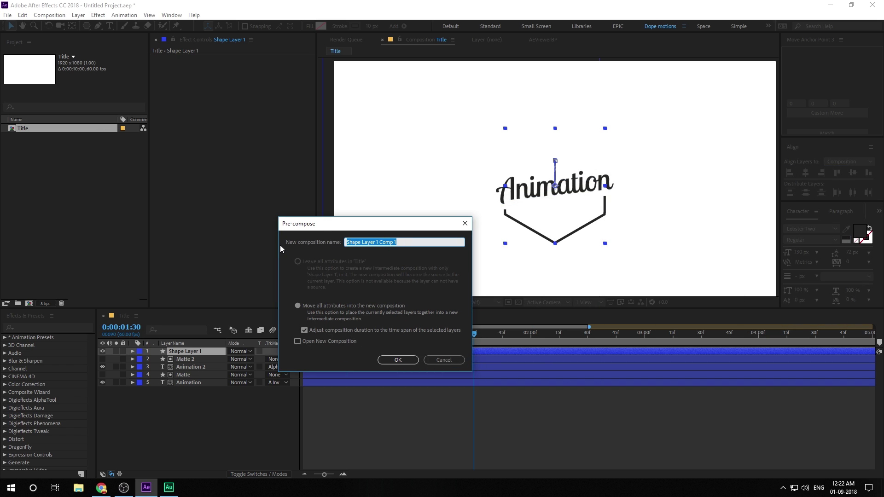
text(Line)
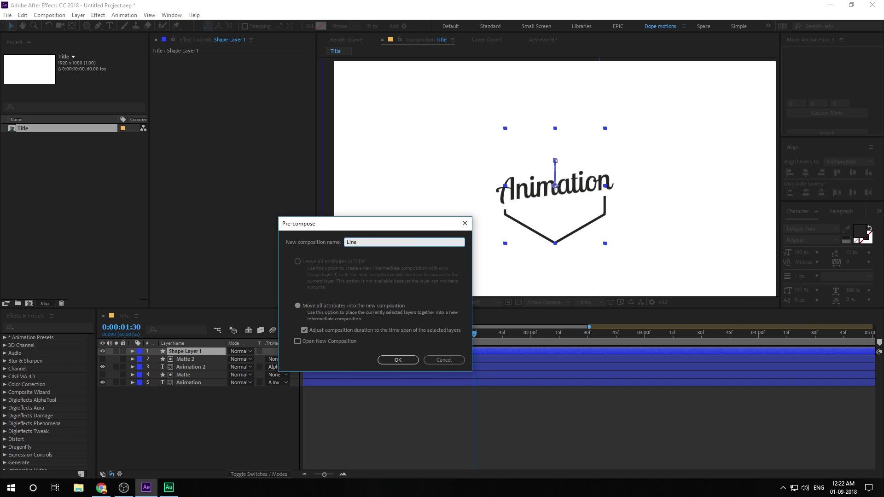
key(Return)
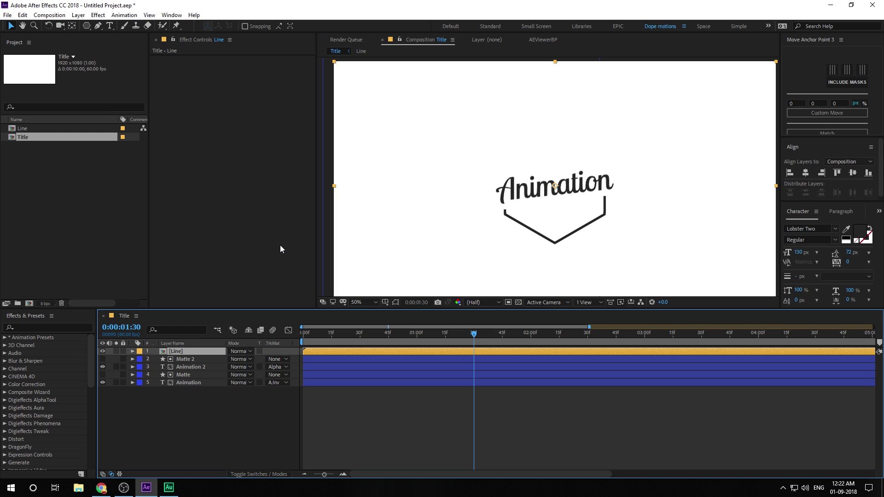
Duplicate the Line layer, rotate the copy 180° to complete the hexagon, and check the frames around 0:00:00:21
key(ctrl+d)
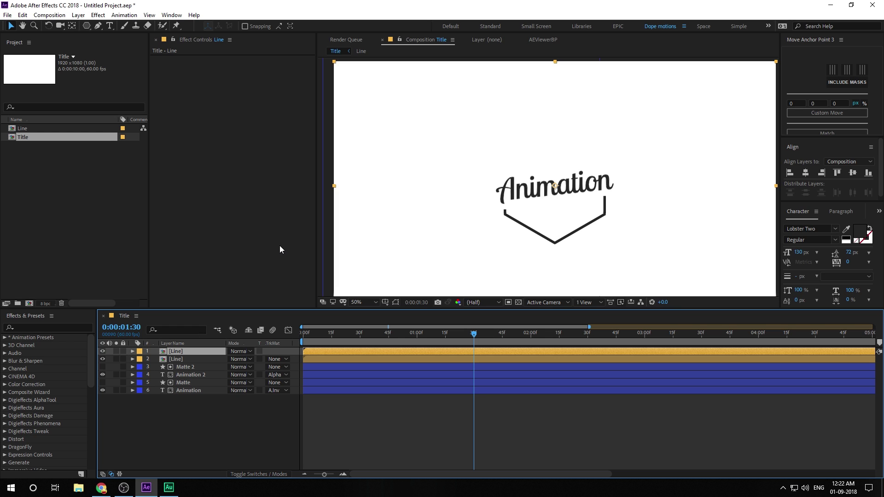
key(r)
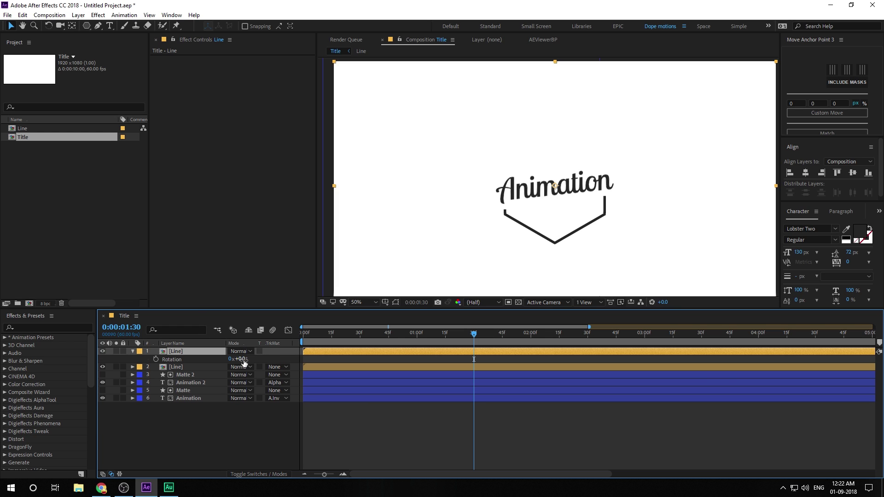
drag(244, 363, 319, 352)
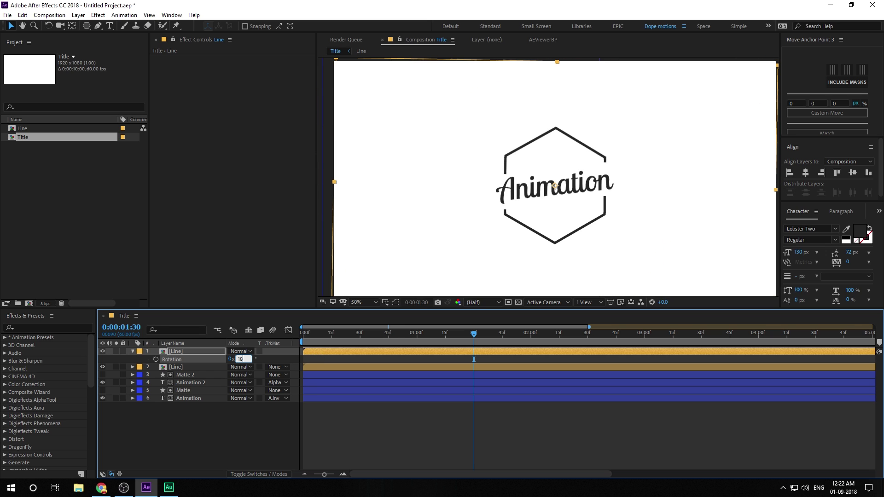
text(0)
key(Return)
click(338, 337)
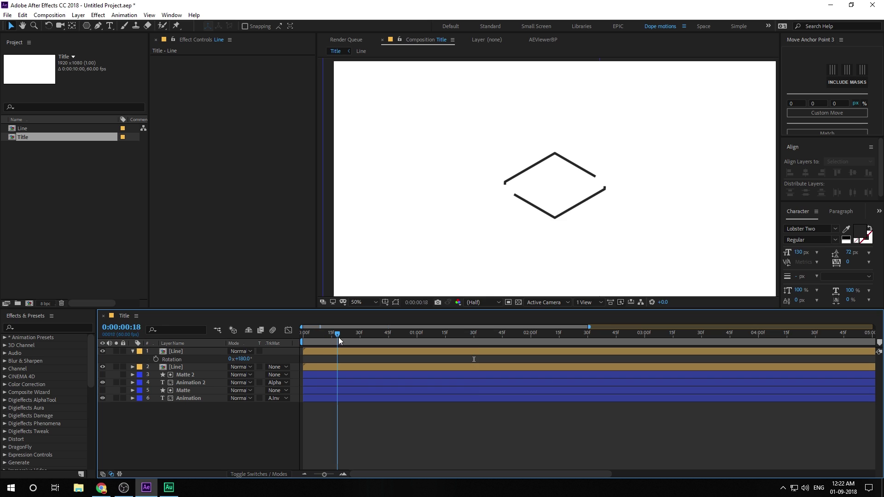
mouse_move(338, 337)
mouse_down()
mouse_move(442, 342)
mouse_move(307, 341)
mouse_move(427, 345)
mouse_move(331, 346)
mouse_move(345, 343)
mouse_up()
In the Line composition, lower the shape layer's Position keyframe at 0:00:00:15 to 960, 452 and scrub through the movement
click(179, 350)
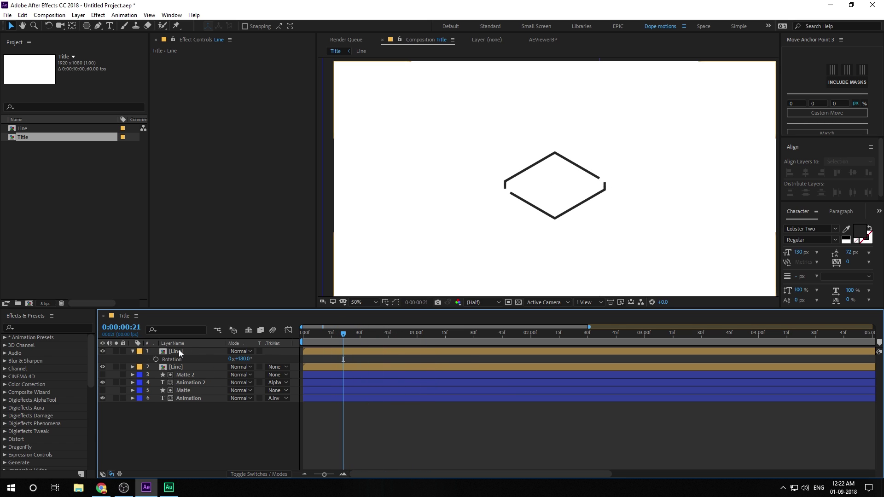
double_click(179, 350)
click(192, 350)
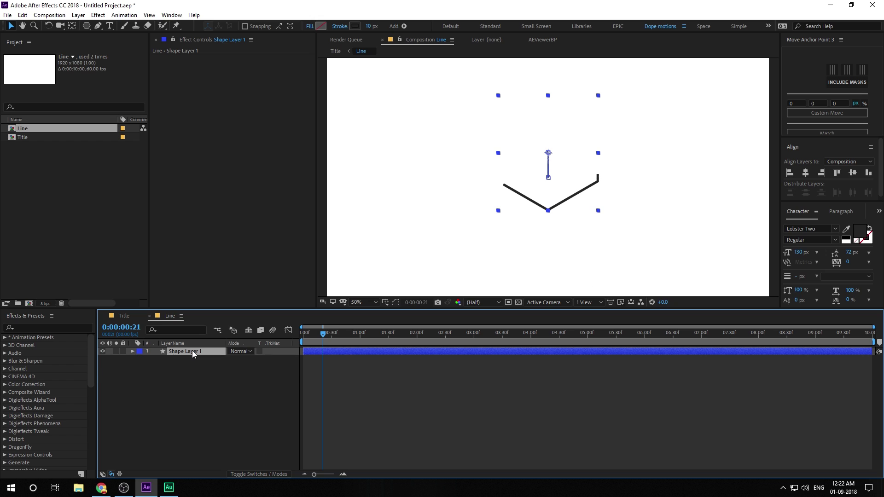
key(u)
key(equal)
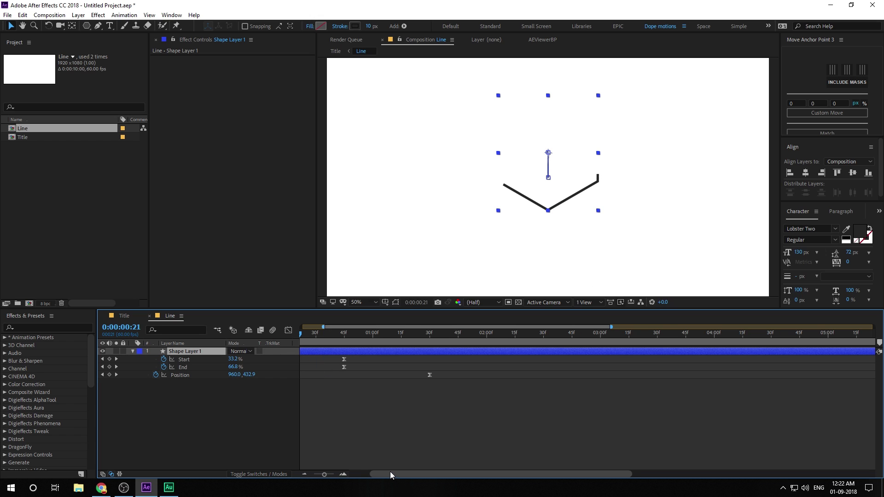
drag(390, 474, 317, 475)
drag(338, 341, 333, 344)
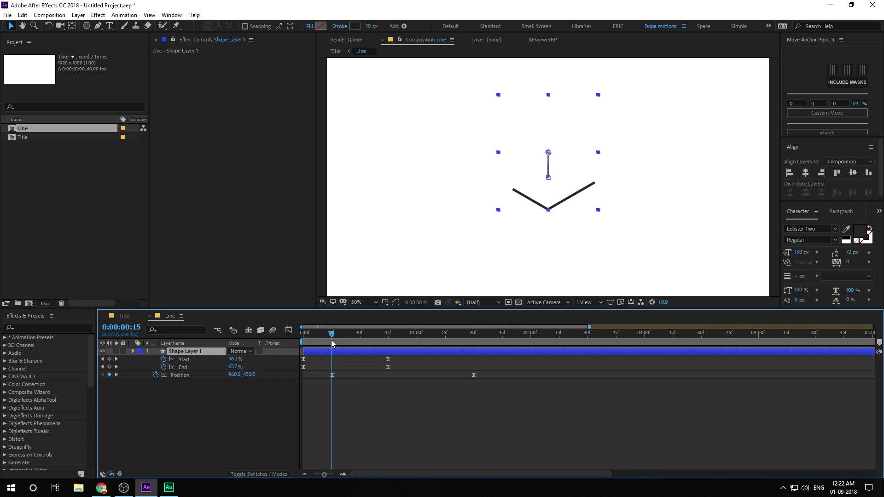
click(568, 192)
click(567, 192)
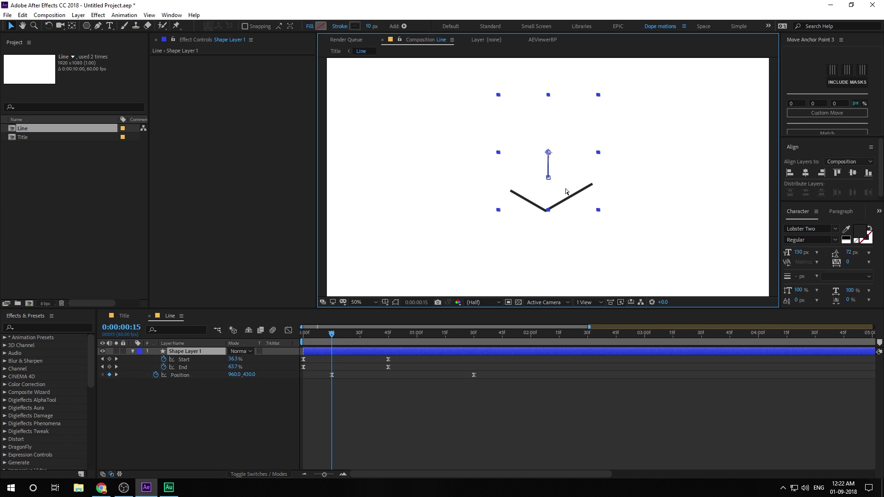
drag(568, 183, 568, 187)
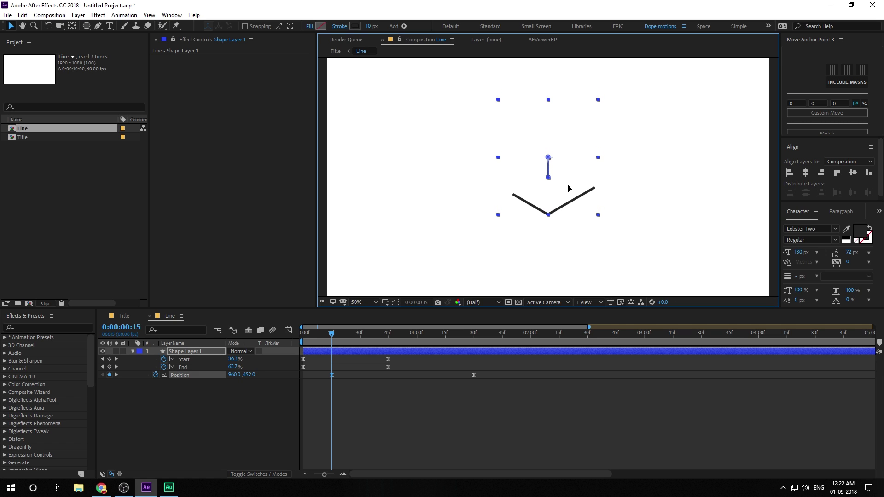
click(432, 393)
drag(341, 340, 466, 340)
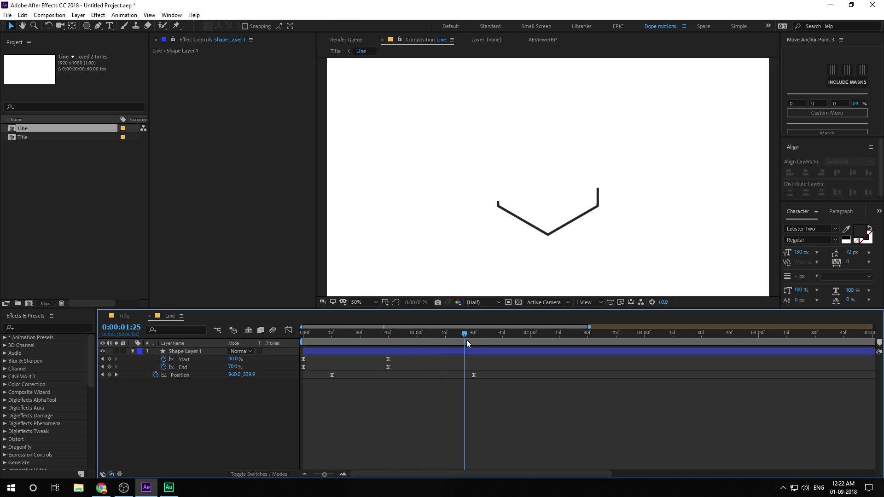
Preview the Title composition from the beginning and scrub to 0:00:01:48
click(123, 316)
mouse_move(312, 335)
mouse_down()
mouse_move(466, 343)
mouse_move(275, 355)
mouse_up()
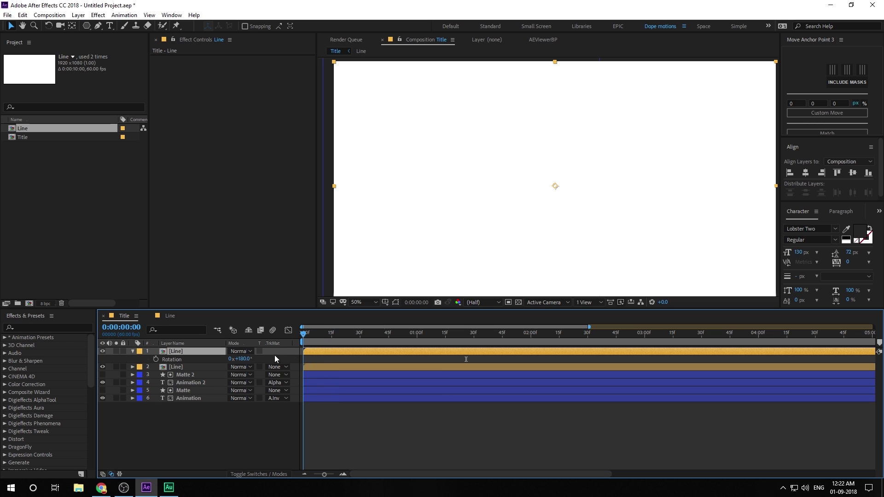
key(space)
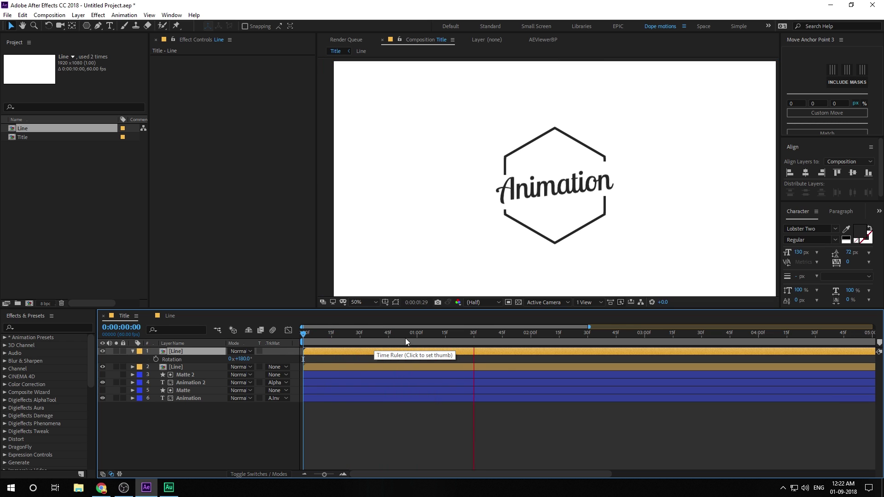
click(436, 342)
drag(443, 341, 508, 342)
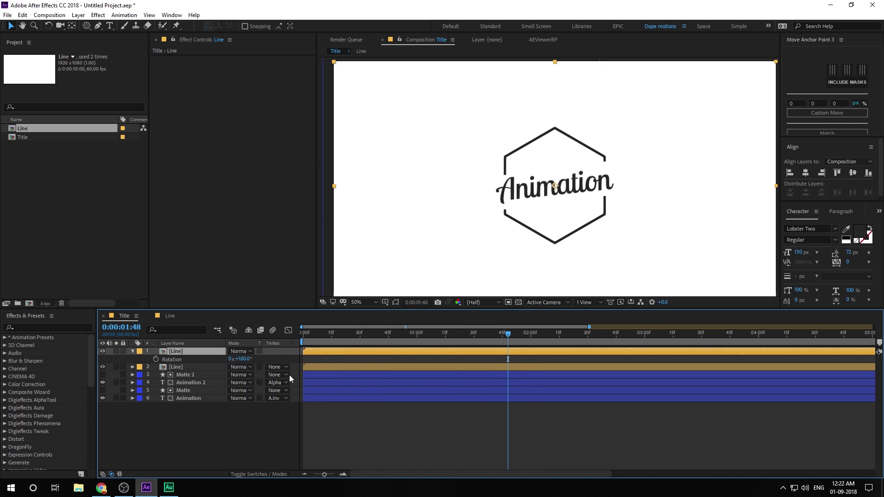
Collapse the upper Line layer's properties and add a text layer reading "SMOOTH" above the Animation text
click(195, 427)
click(133, 351)
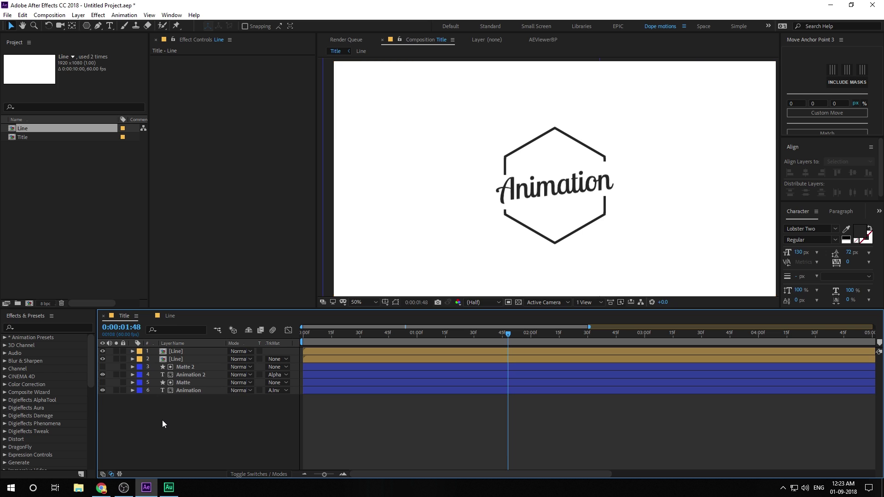
click(109, 27)
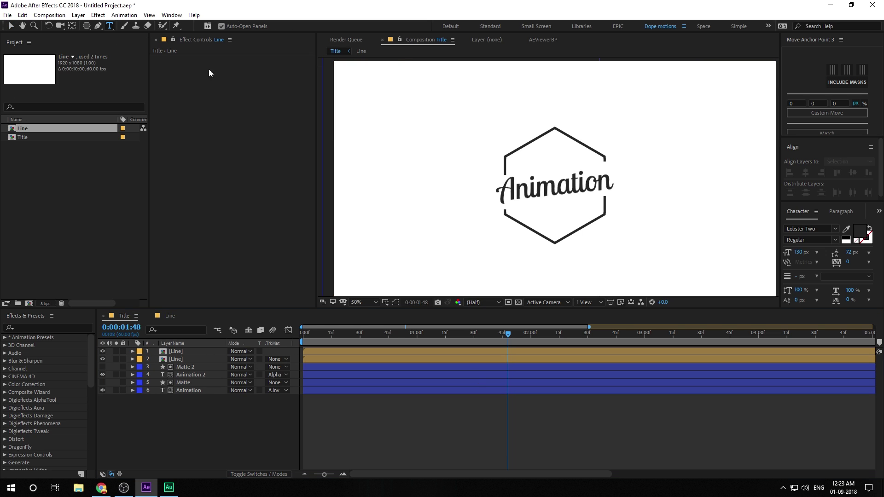
click(529, 166)
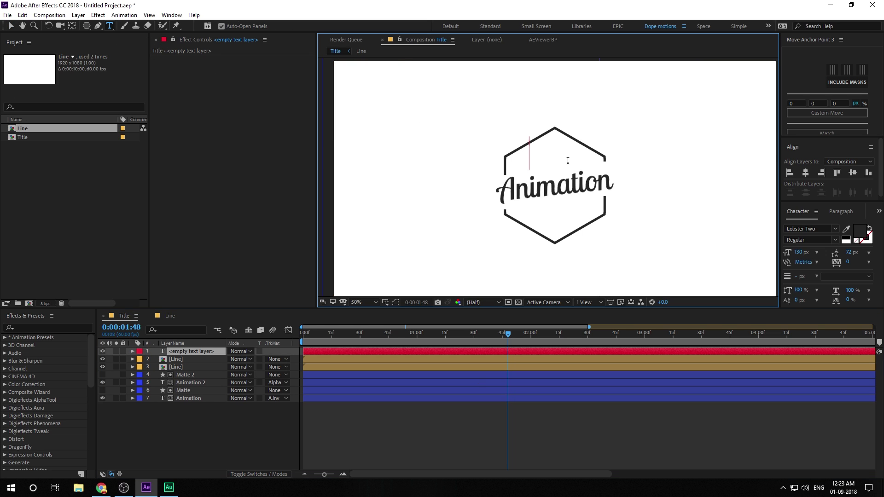
text(SMOOTH)
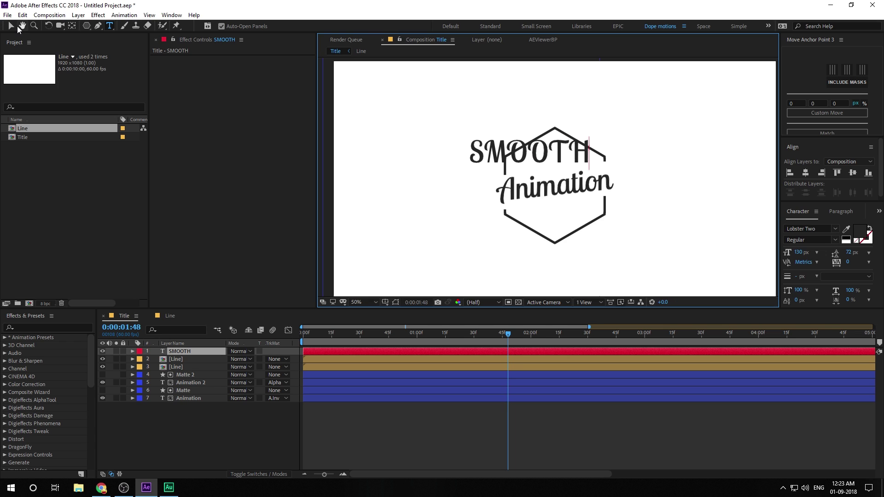
click(11, 26)
Set the SMOOTH text to the Gotham Bold Regular font at 35 px with a tracking of 375
click(818, 228)
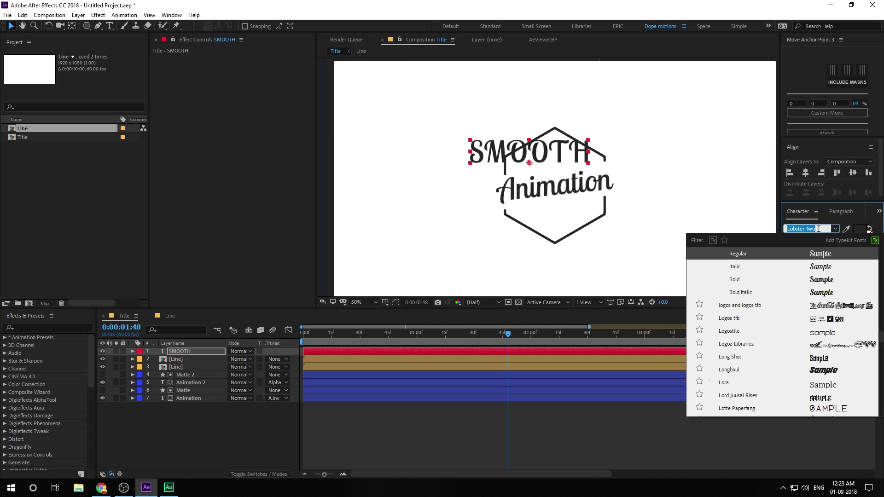
text(gotham)
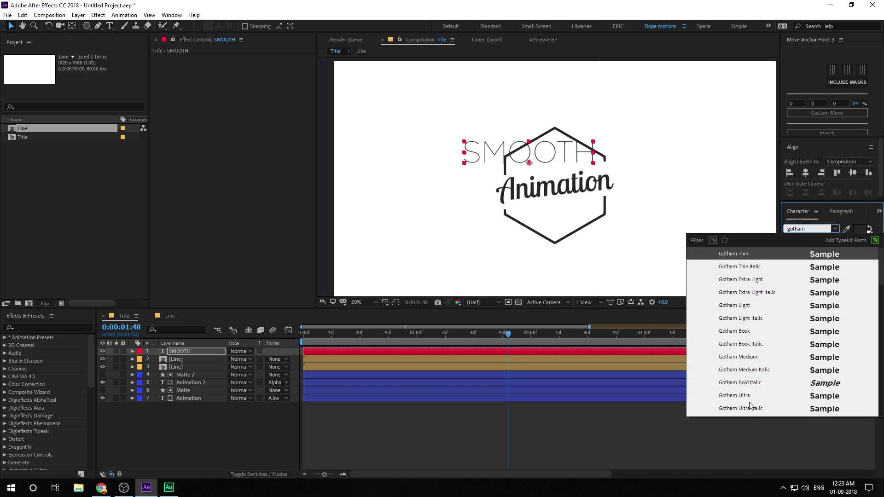
scroll(749, 356, down, 2)
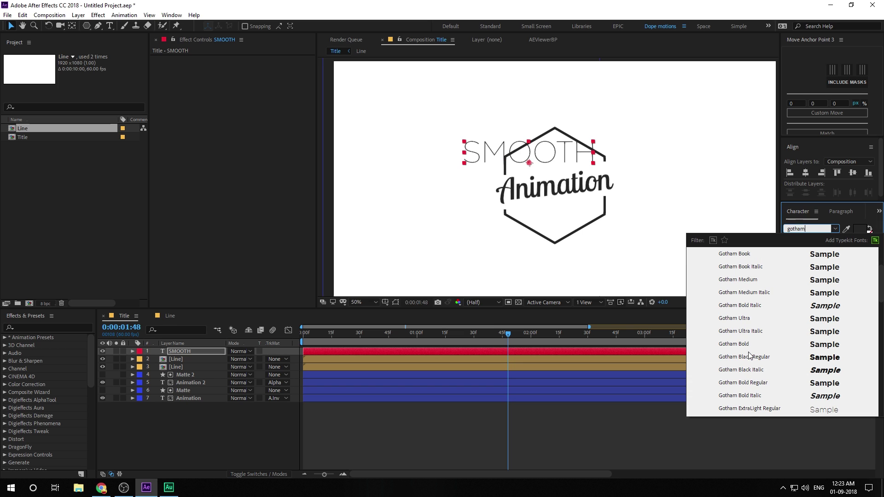
click(751, 385)
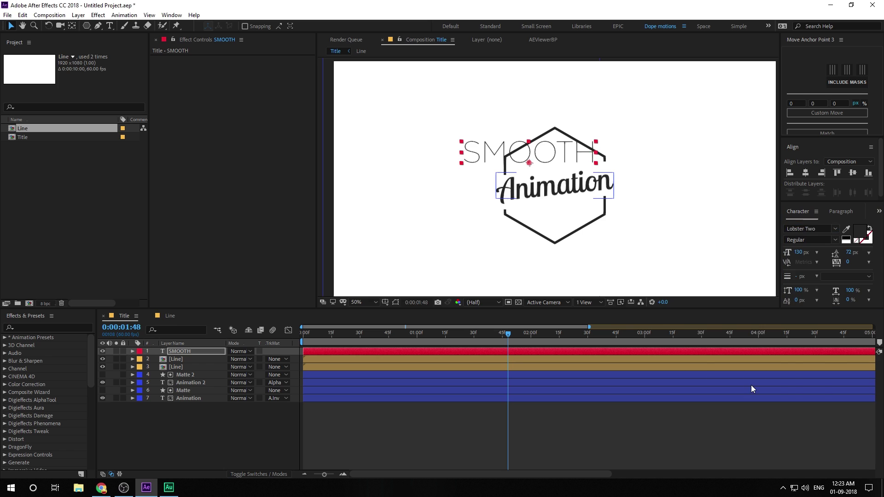
drag(802, 254, 758, 257)
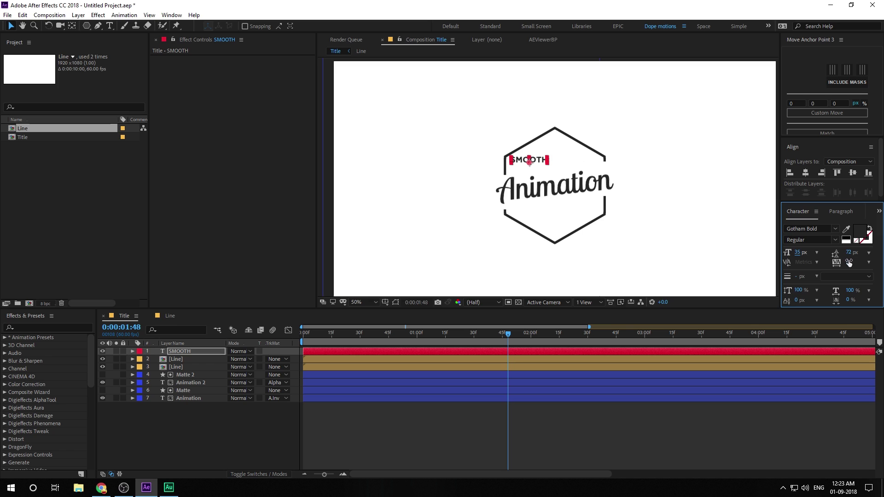
drag(868, 257, 883, 256)
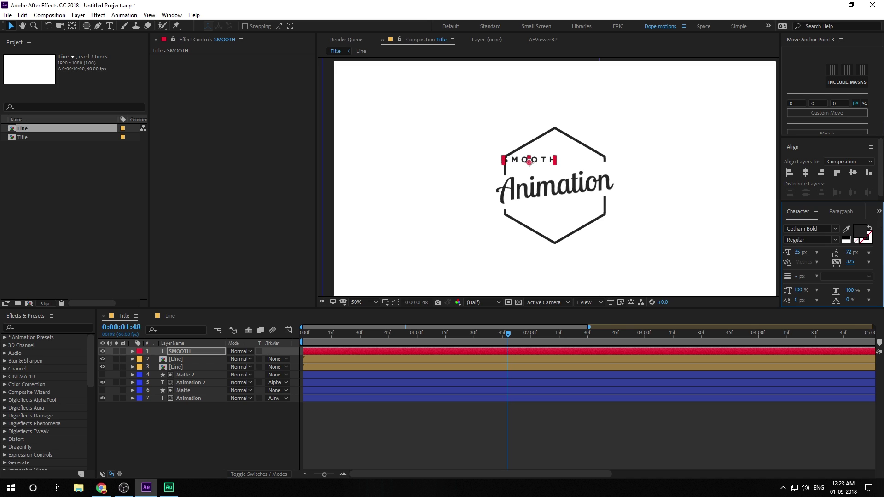
Centre the SMOOTH layer's anchor point and the layer horizontally in the composition, and reduce its font size to 30 px
mouse_move(837, 73)
click(805, 69)
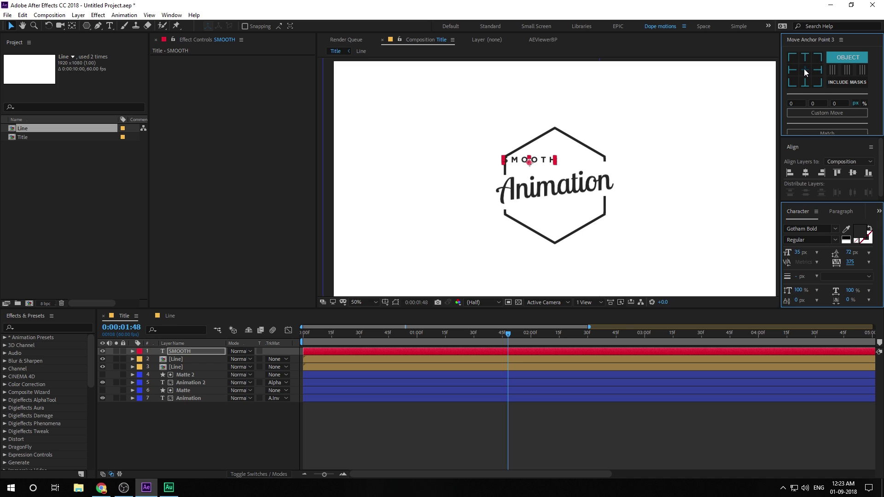
click(246, 427)
click(559, 161)
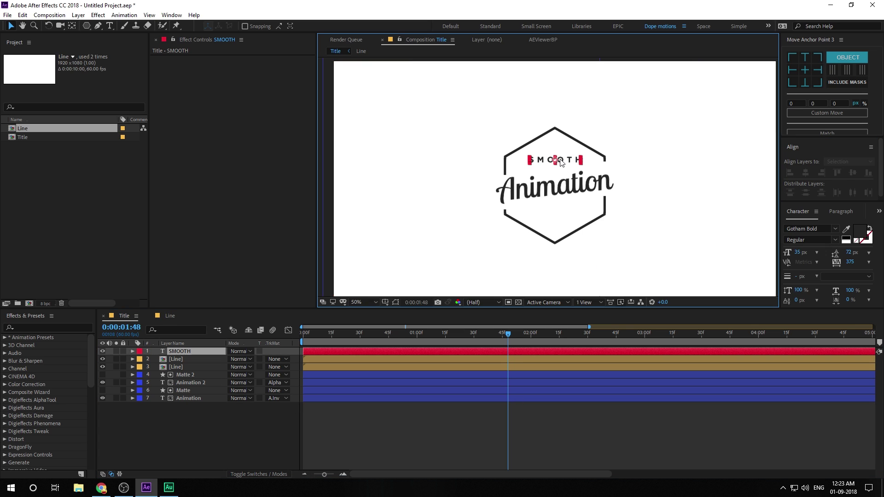
click(800, 253)
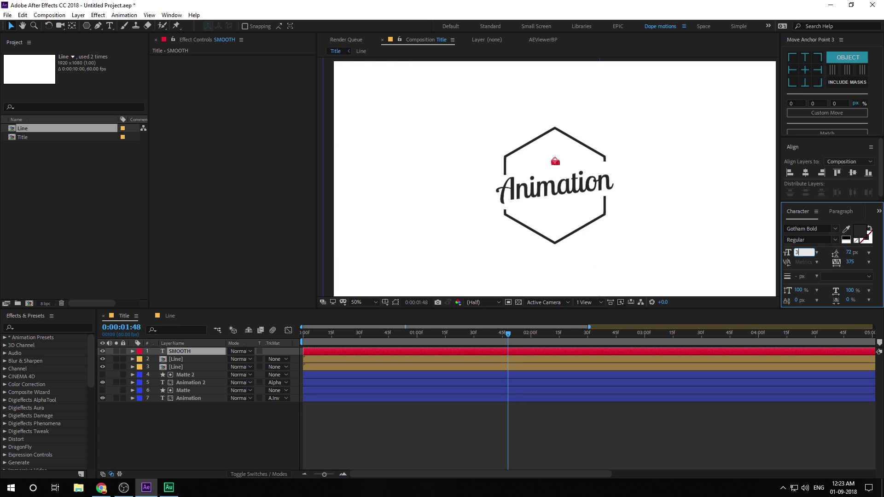
click(198, 429)
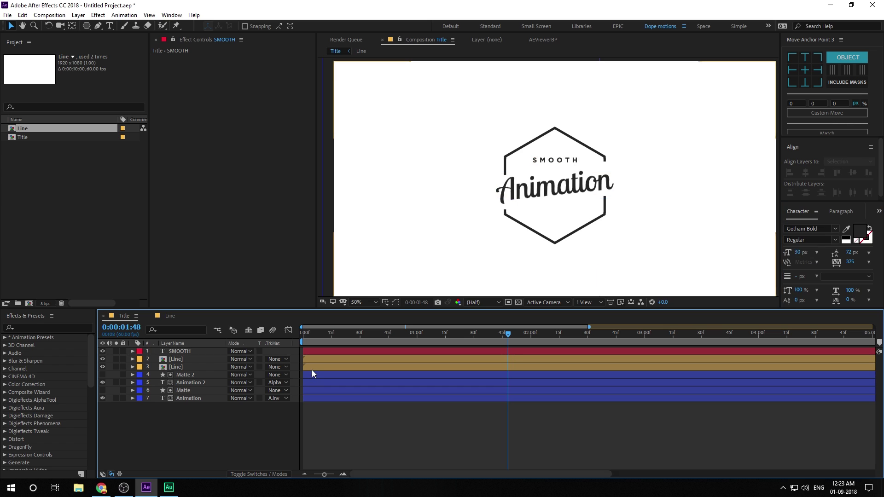
Add a Position keyframe to the SMOOTH layer at 0:00:01:30
click(198, 352)
click(385, 344)
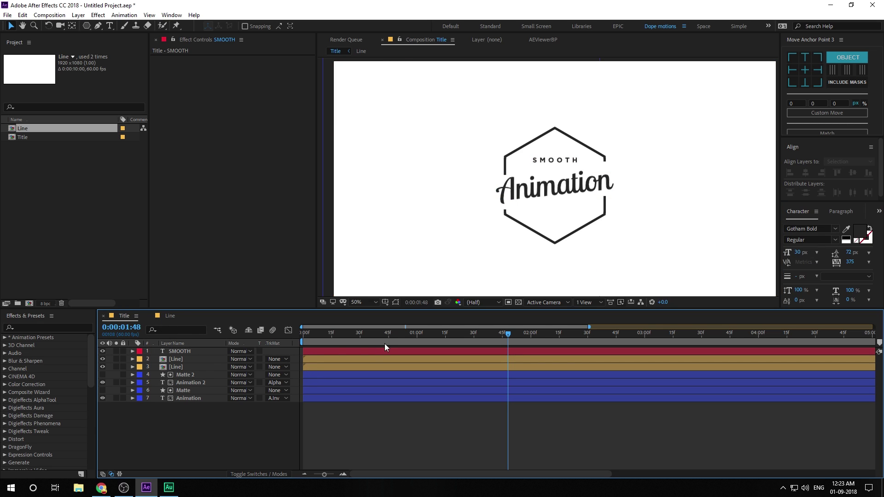
drag(368, 333, 474, 338)
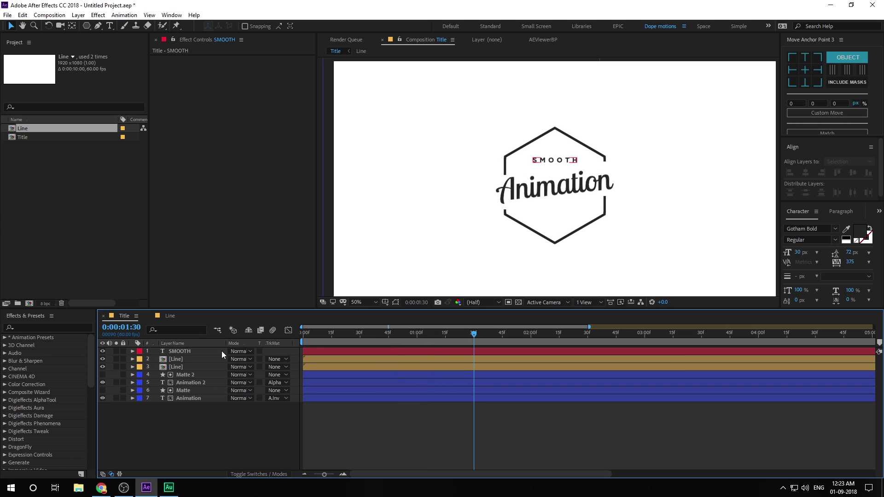
click(188, 351)
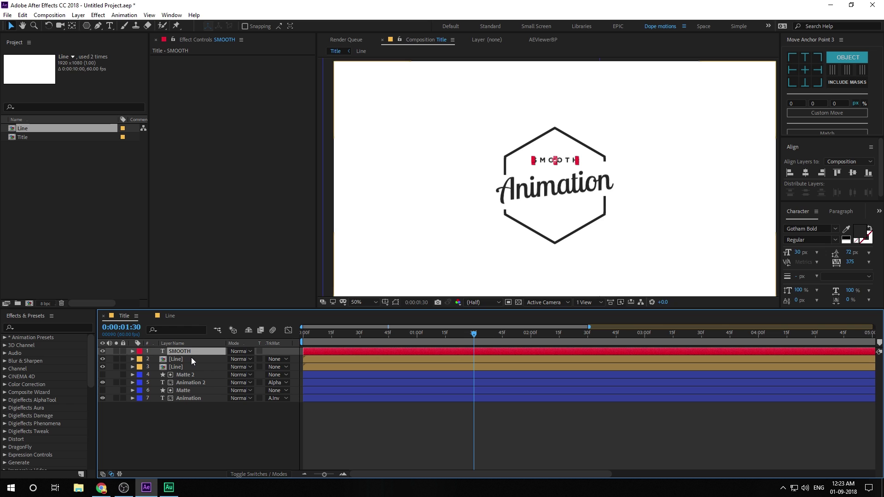
key(p)
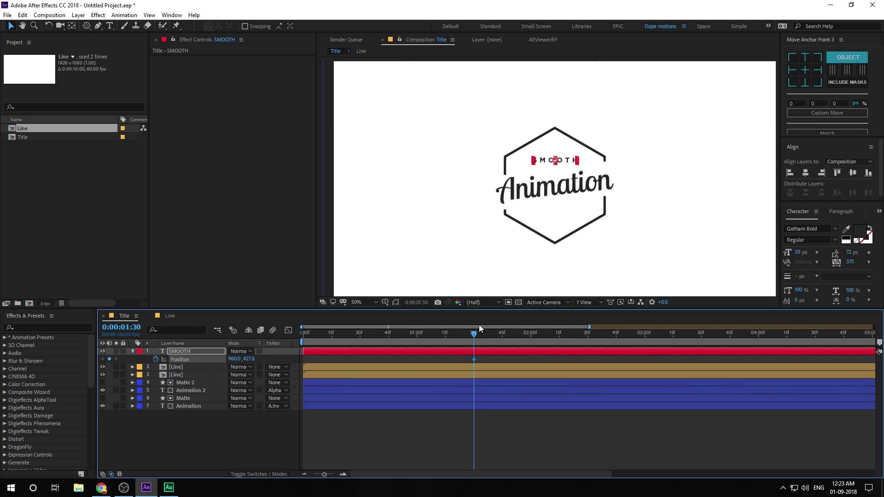
At 0:00:00:30, move the SMOOTH text straight up above the hexagon, to a vertical position of about 294
drag(476, 333, 361, 345)
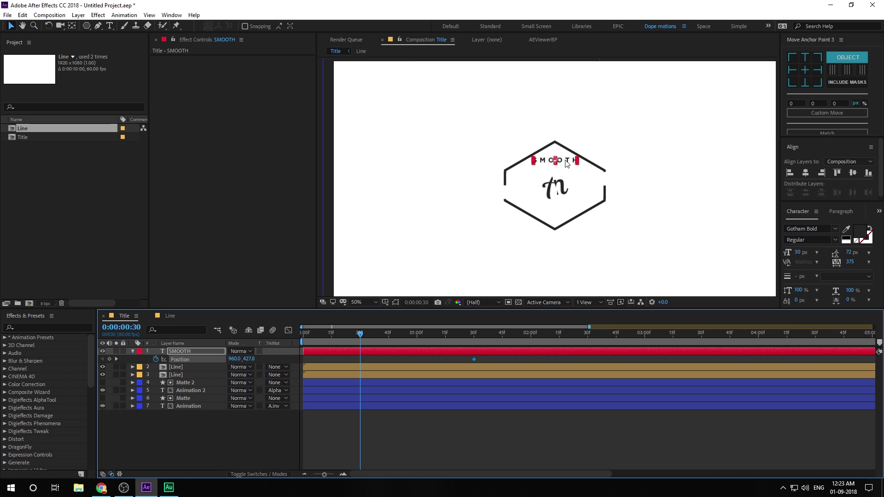
drag(568, 160, 569, 131)
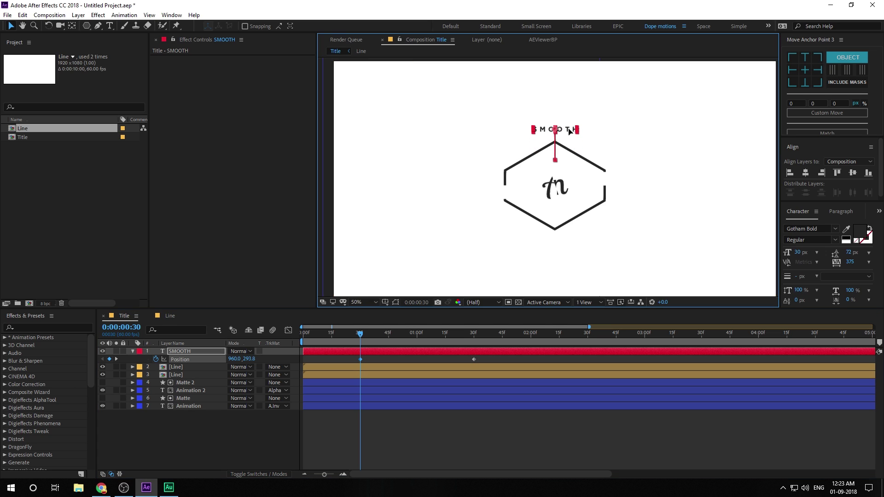
click(346, 444)
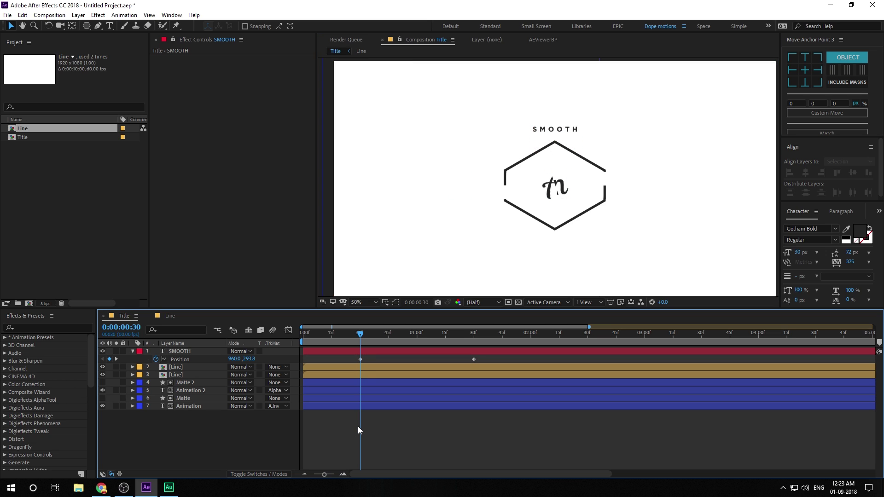
Apply Easy Ease to both SMOOTH Position keyframes and preview the movement from about 0:00:00:30
drag(359, 334, 475, 335)
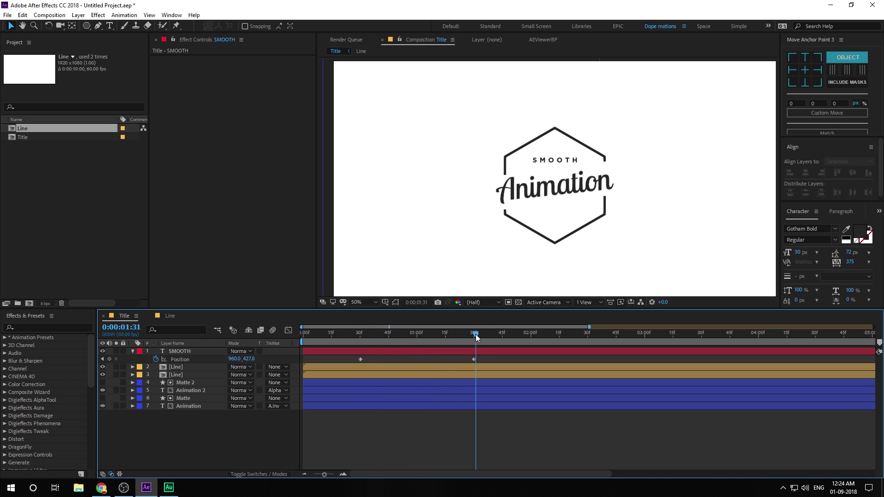
drag(348, 357, 497, 363)
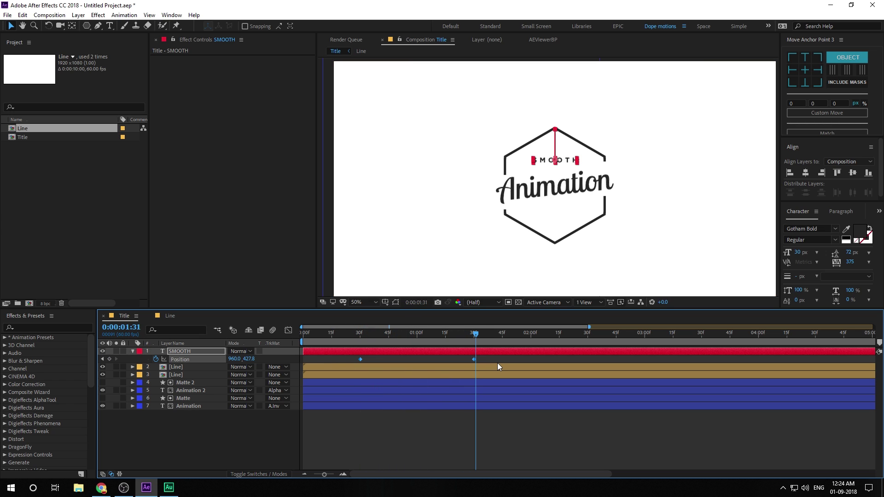
key(F9)
click(362, 333)
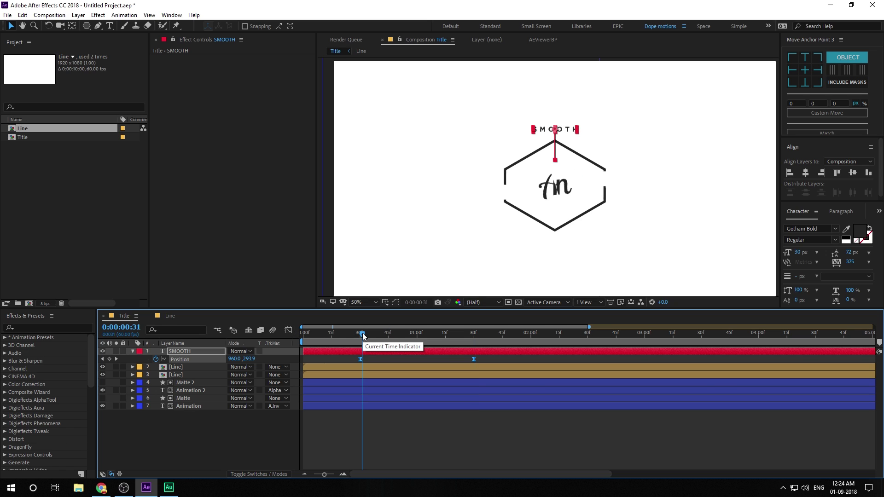
key(space)
key(space)
drag(350, 357, 510, 366)
key(F9)
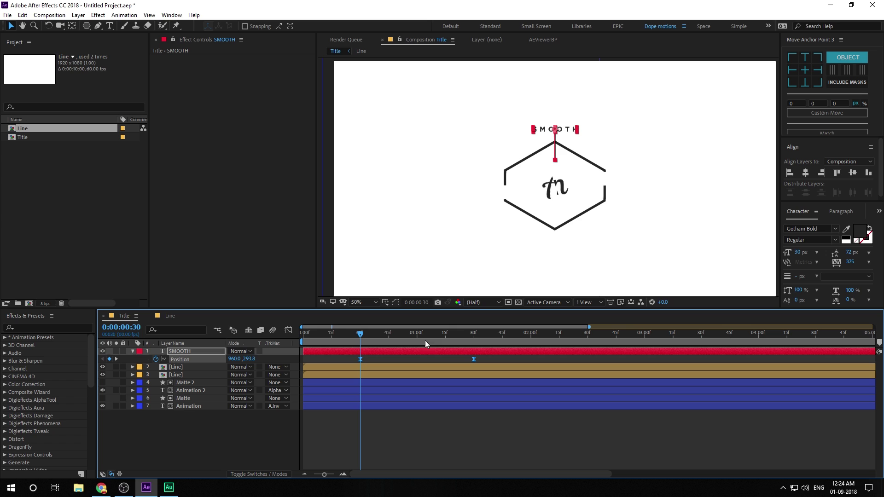
Extend the last SMOOTH Position keyframe's speed-graph handle back to about 0:00:01:00 so the motion peaks early, and preview it
click(288, 330)
drag(488, 420, 417, 448)
key(space)
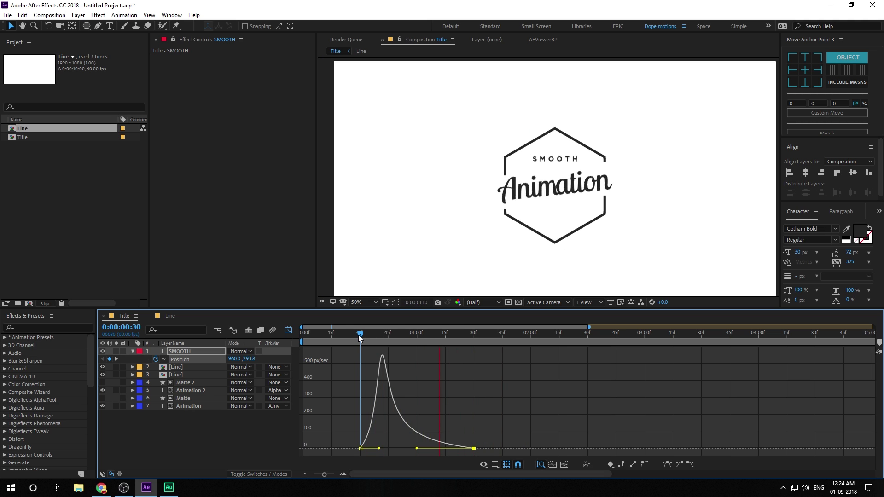
drag(360, 338, 426, 340)
click(288, 330)
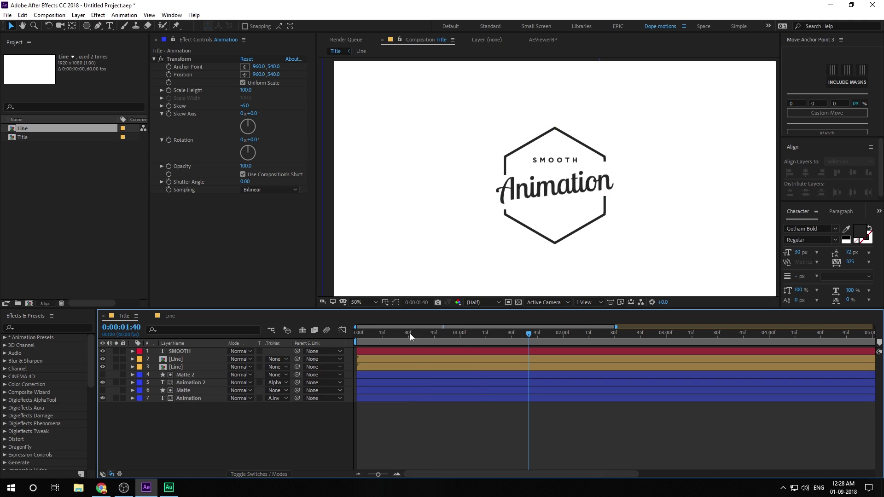
Duplicate the SMOOTH layer at 0:00:01:27 and change the copy's text to DESIGN
drag(409, 333, 537, 332)
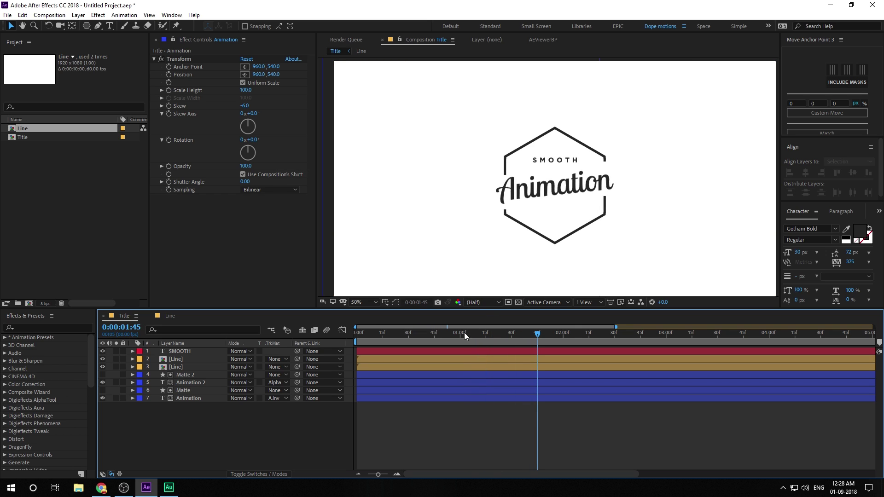
drag(464, 333, 506, 337)
click(180, 351)
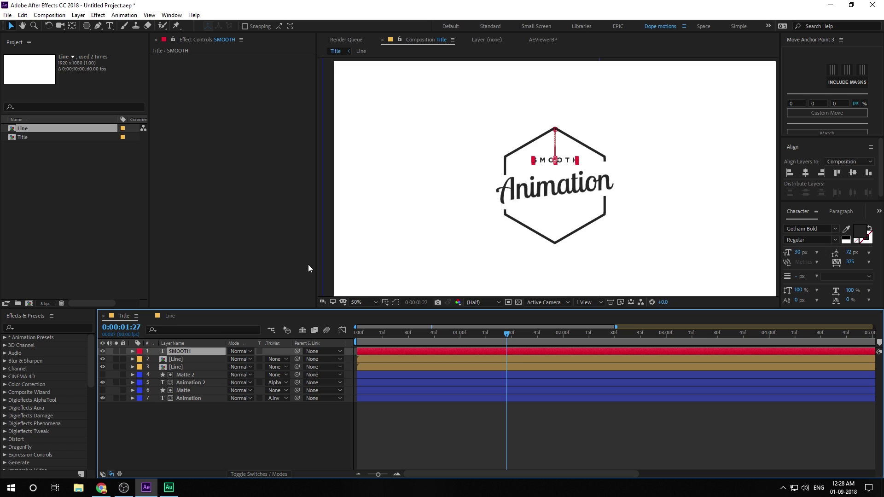
key(ctrl+d)
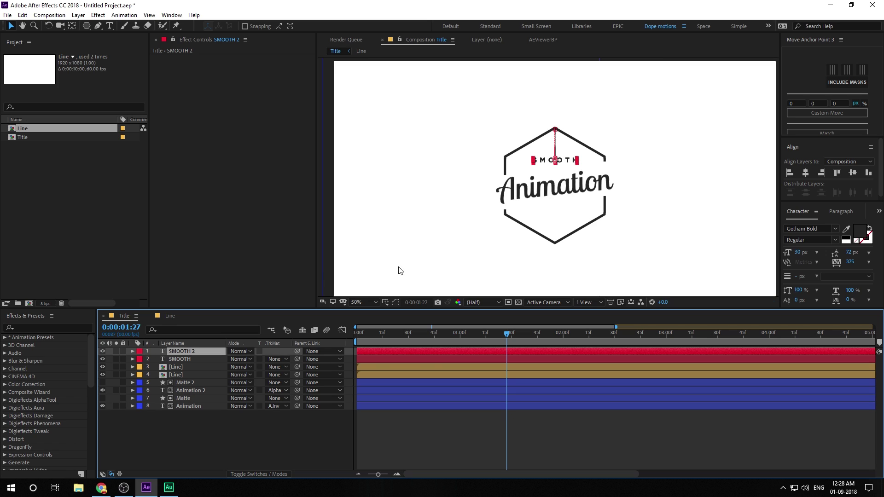
double_click(177, 351)
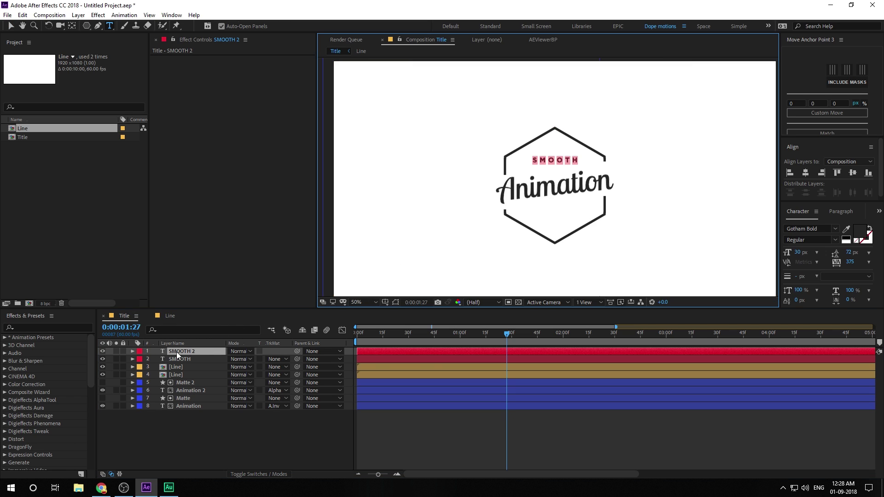
text(DESIGN)
click(181, 421)
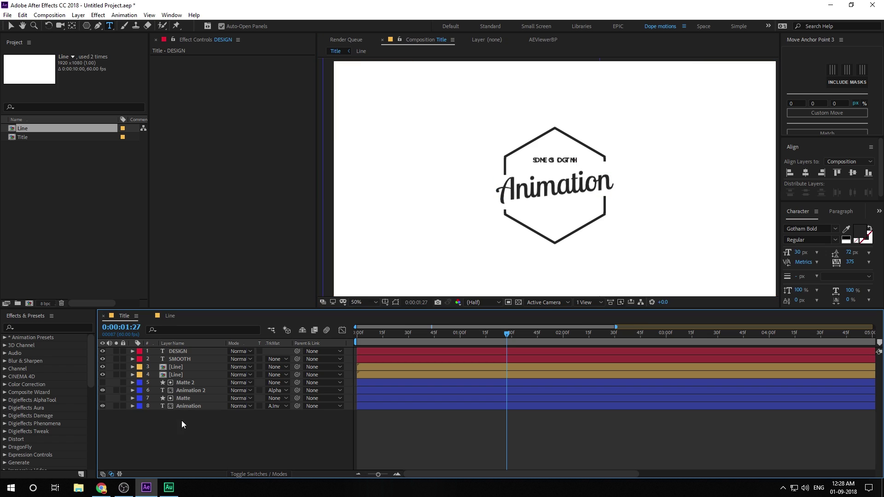
Remove the DESIGN layer's Position keyframes and move the text below the Animation text, to about 960, 670
click(184, 351)
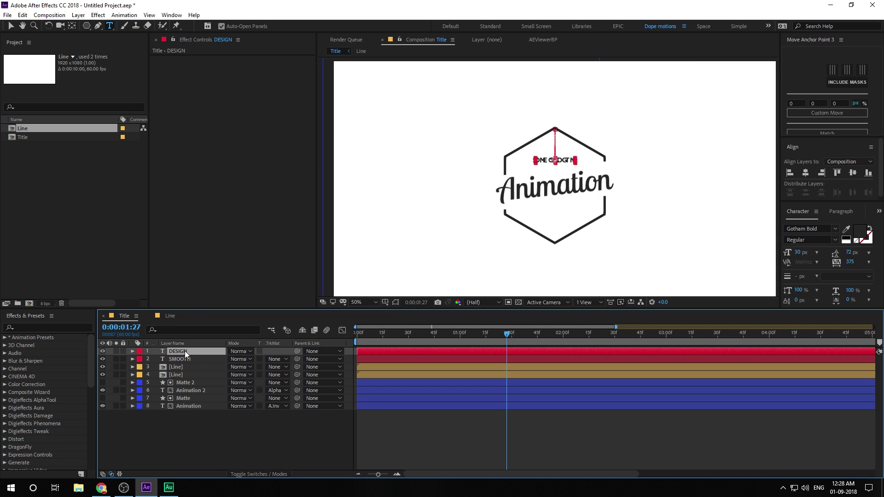
key(p)
click(156, 359)
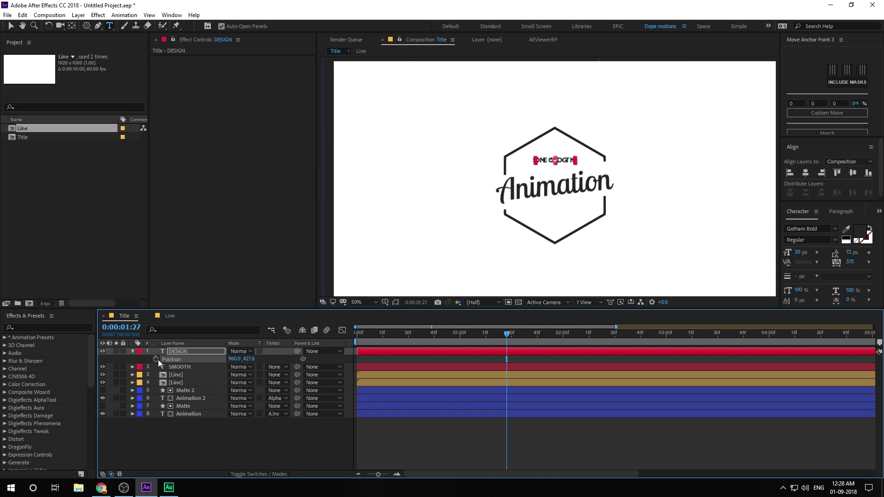
key(v)
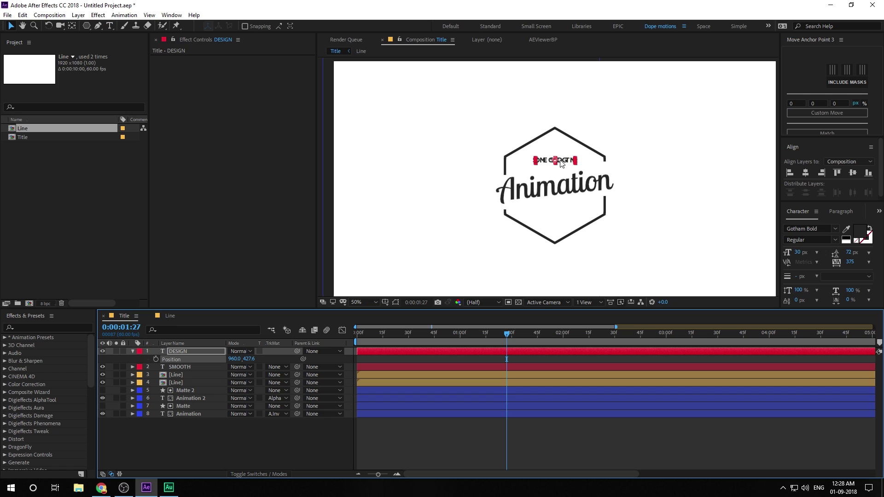
drag(565, 163, 564, 220)
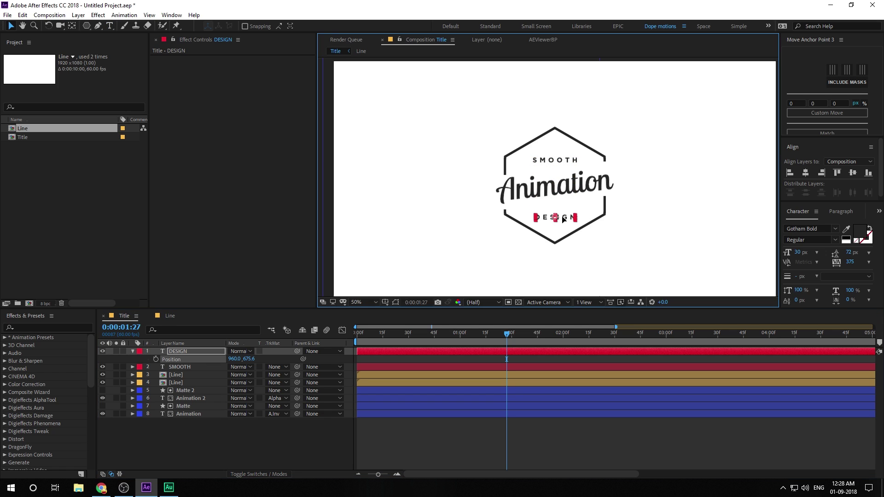
click(459, 440)
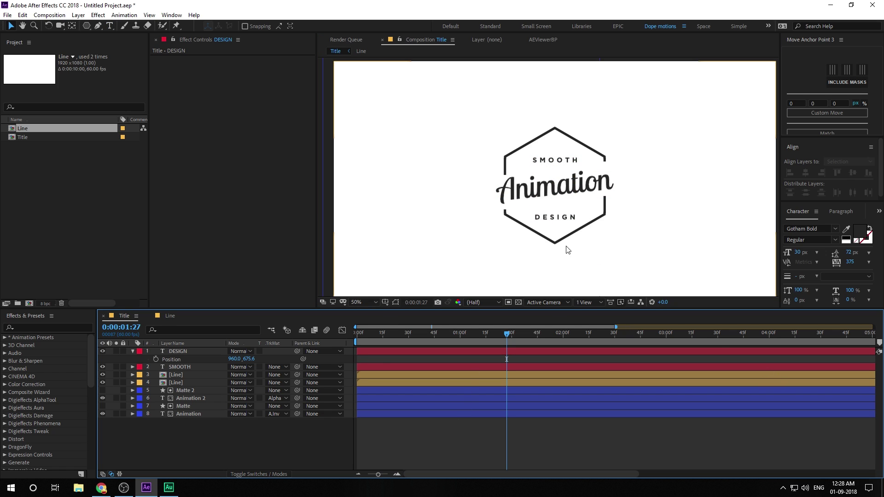
drag(554, 225, 554, 222)
click(239, 442)
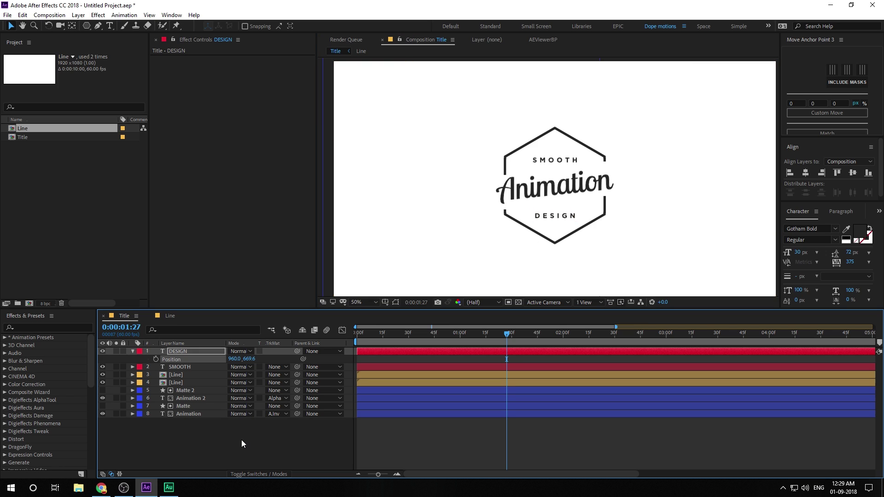
Keyframe the DESIGN layer's Position at 0:00:01:30, and at 0:00:00:30 move it down to a vertical position of about 784
drag(507, 335, 407, 338)
click(155, 359)
click(156, 360)
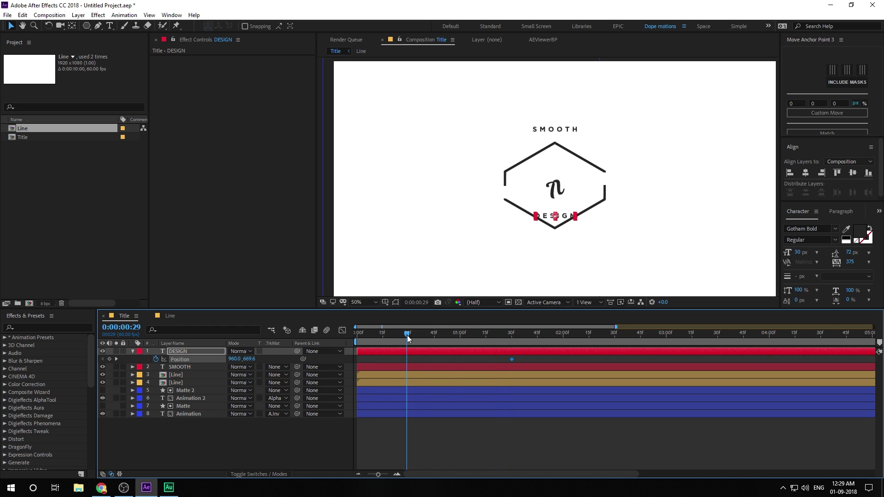
drag(408, 338, 409, 339)
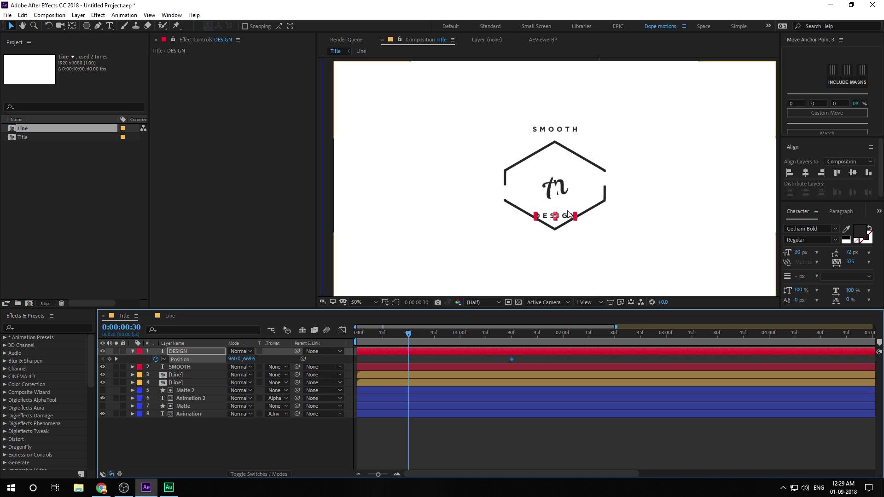
drag(562, 218, 562, 245)
Apply Easy Ease to both DESIGN Position keyframes and extend the last one's speed-graph handle back to about 0:00:01:00
drag(399, 360, 539, 363)
key(F9)
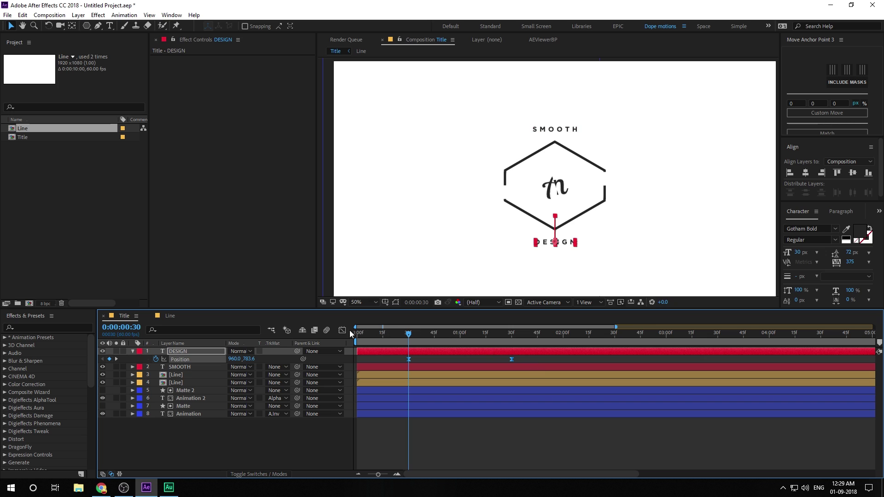
click(342, 330)
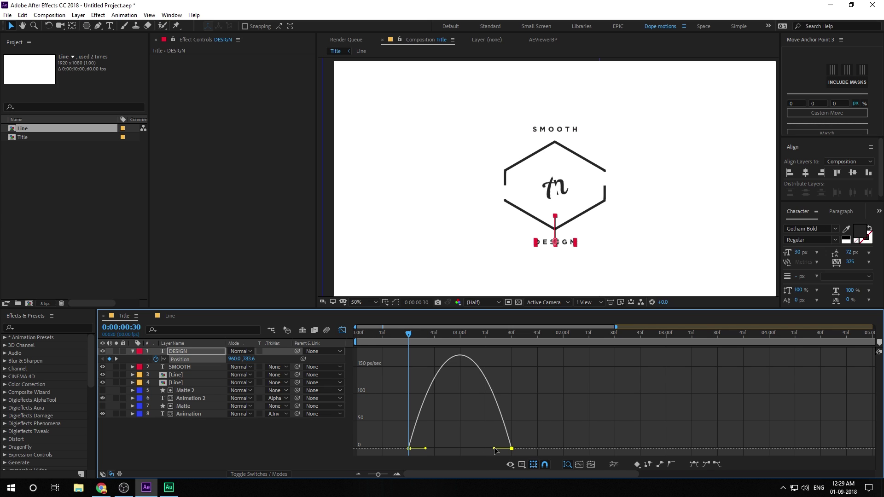
drag(494, 449, 460, 448)
Preview the combined SMOOTH and DESIGN motion in the Title composition from about 0:00:00:30, leaving the speed graph view
key(space)
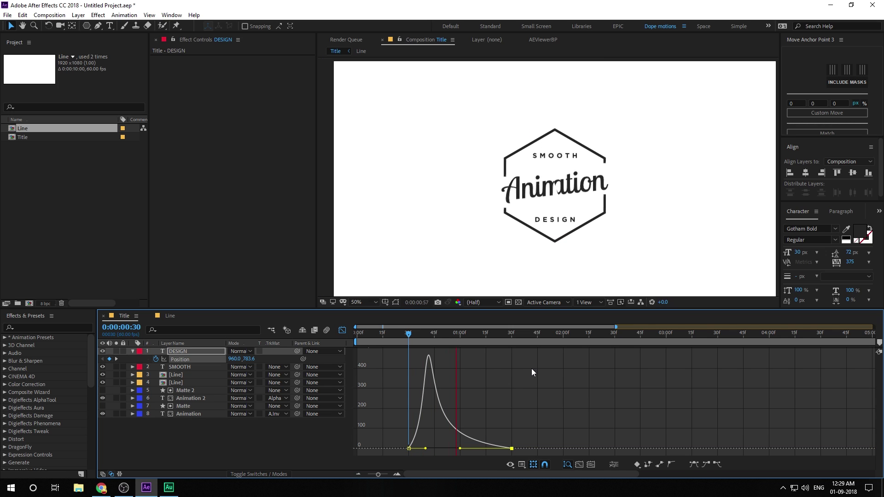
click(404, 329)
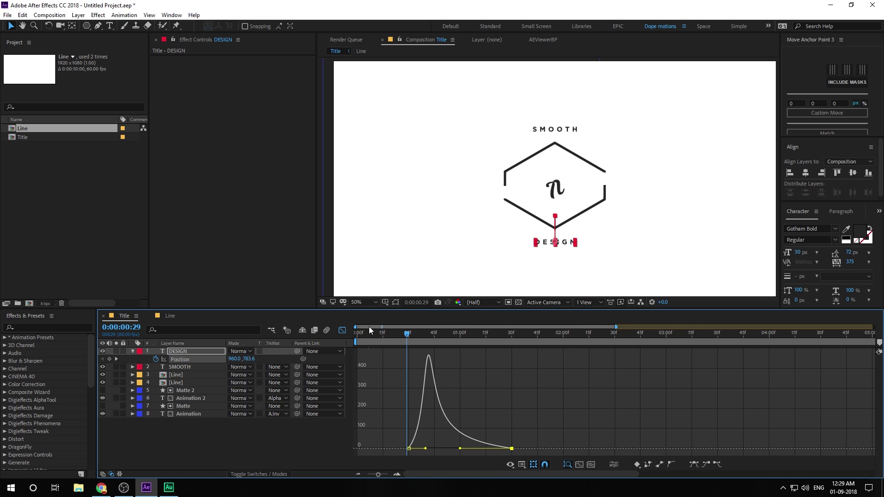
click(343, 331)
key(space)
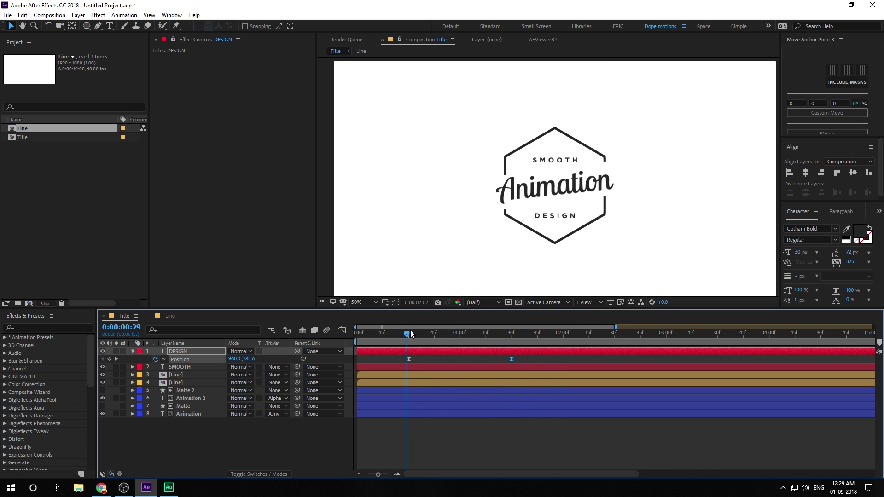
drag(411, 334, 410, 359)
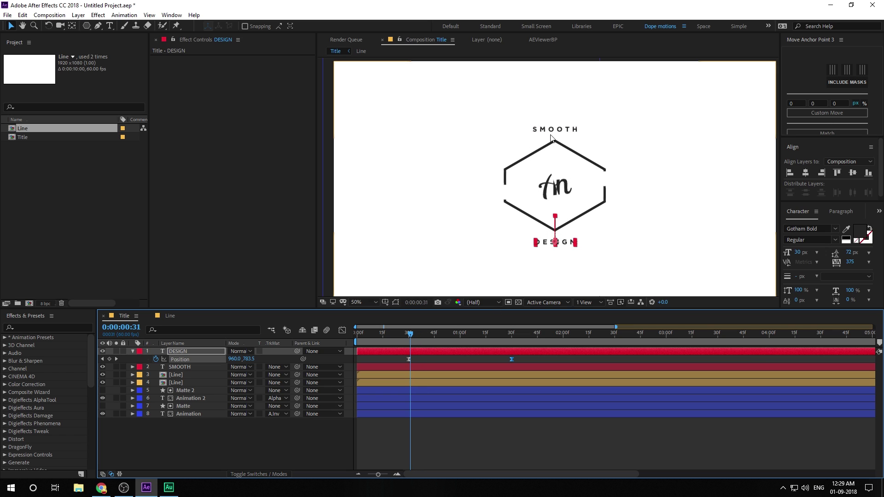
drag(413, 334, 479, 342)
Collapse the DESIGN layer's properties and open the Line composition with Shape Layer 1's properties collapsed
click(167, 436)
click(133, 351)
click(169, 316)
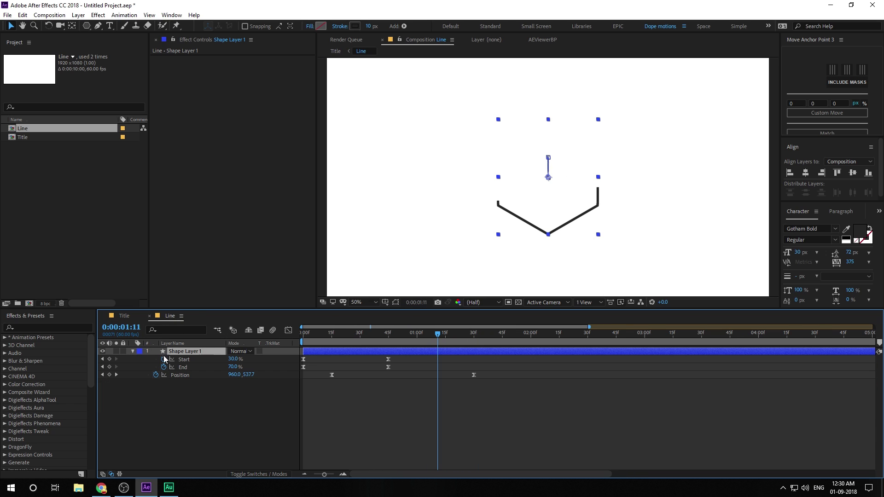
click(132, 351)
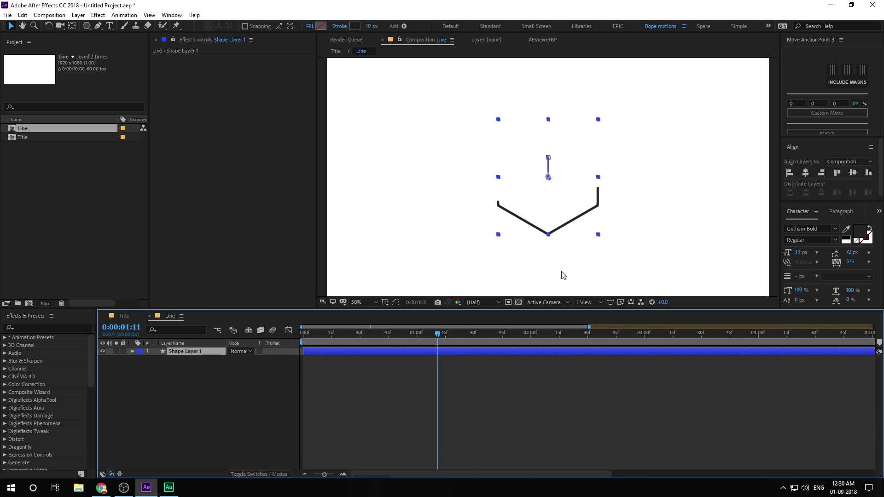
key(space)
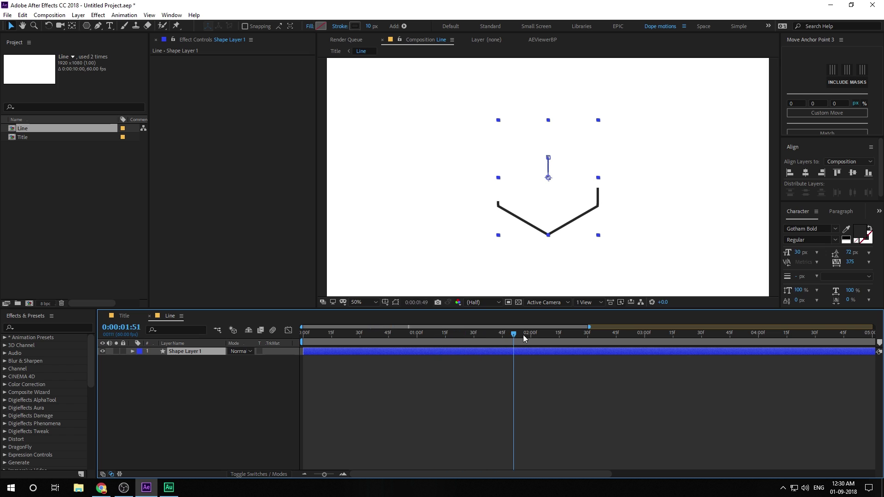
key(space)
key(apostrophe)
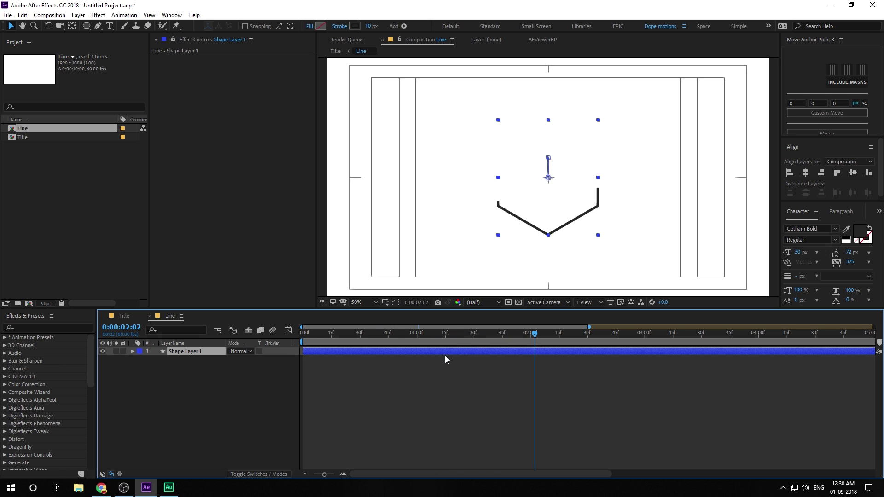
key(apostrophe)
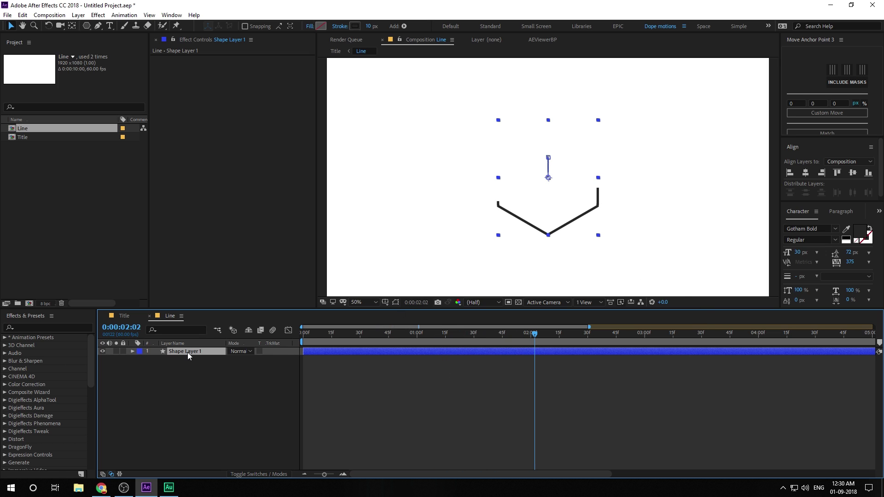
Paste the Line composition's Shape Layer 1 at the top of the Title composition and rename it Ref
click(125, 316)
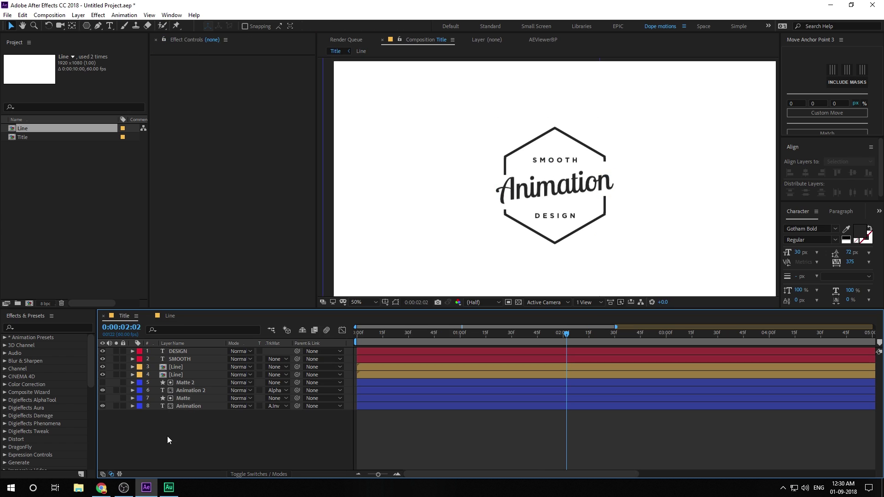
key(ctrl+v)
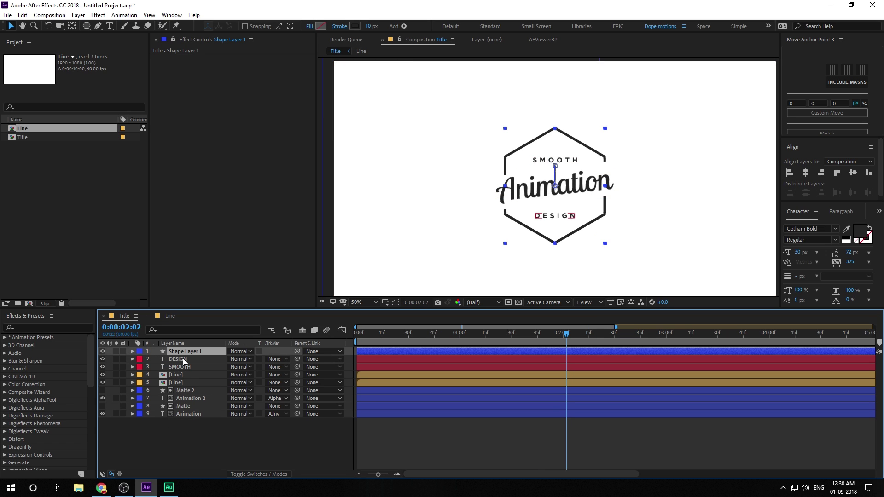
key(Return)
text(Ref)
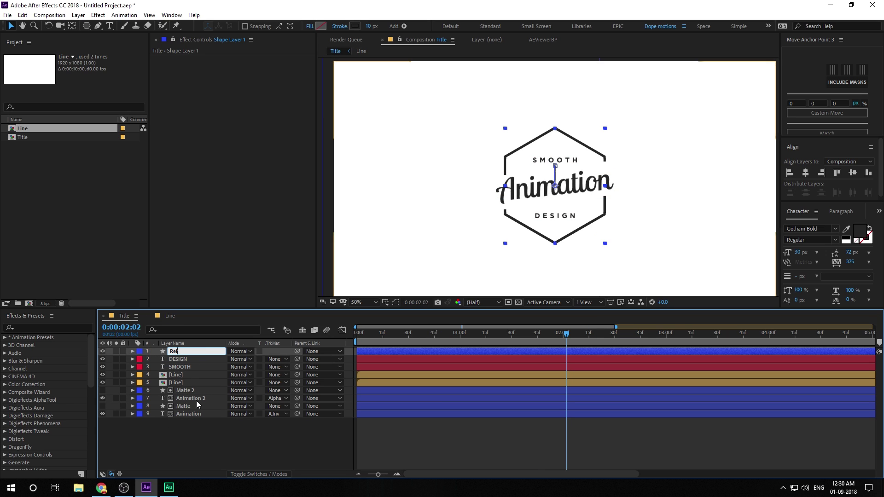
click(180, 424)
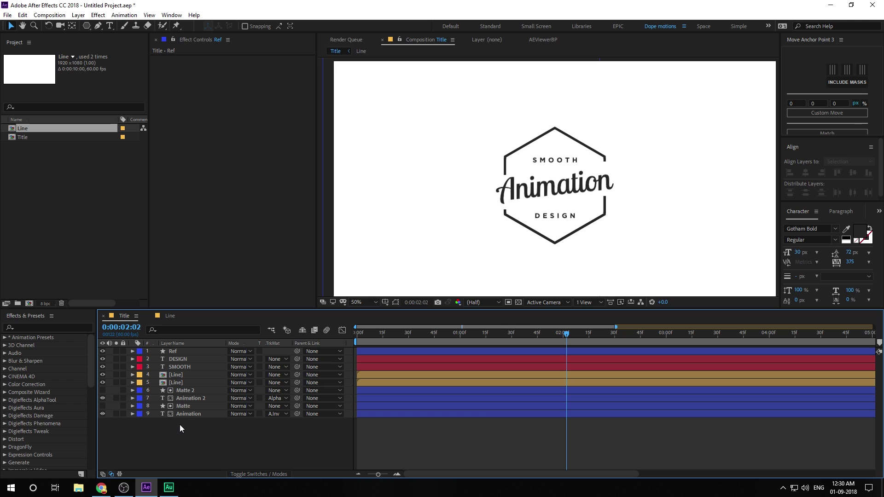
Change the Ref layer's stroke colour to bright red
click(177, 359)
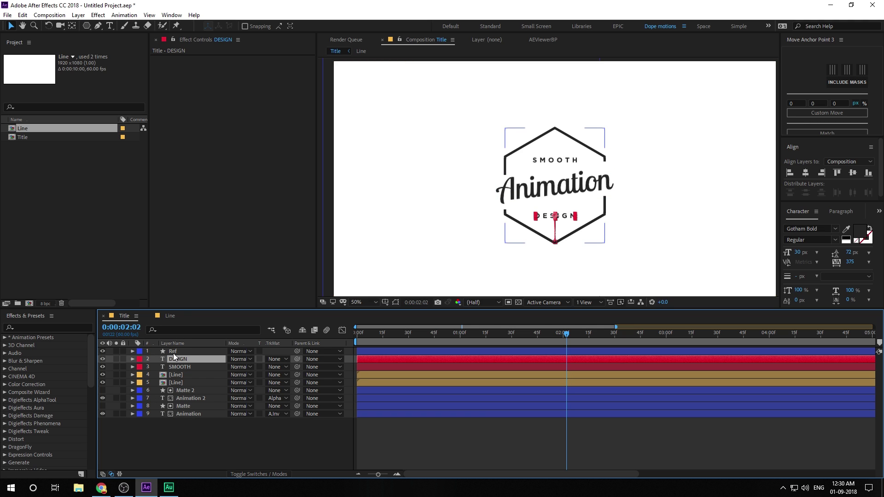
click(173, 351)
click(355, 26)
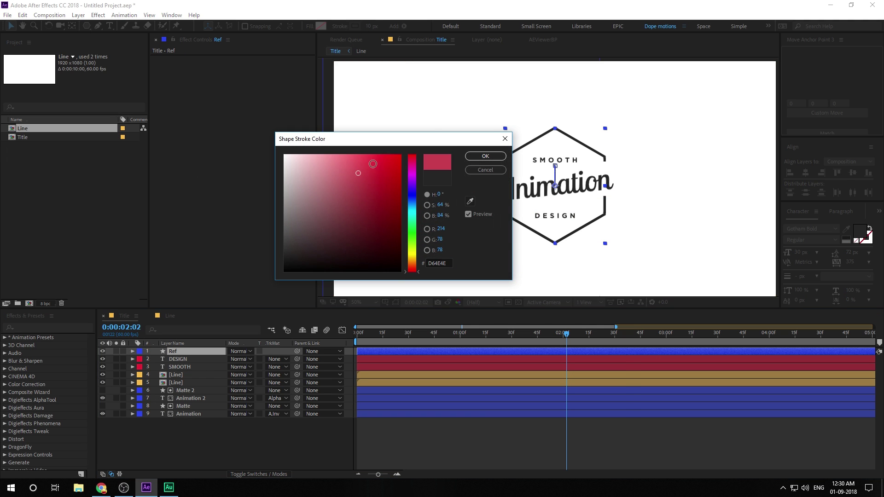
click(401, 156)
click(481, 156)
click(243, 423)
Expand the Ref layer's contents at about 0:00:00:23 and delete Trim Paths 1
drag(389, 334, 397, 334)
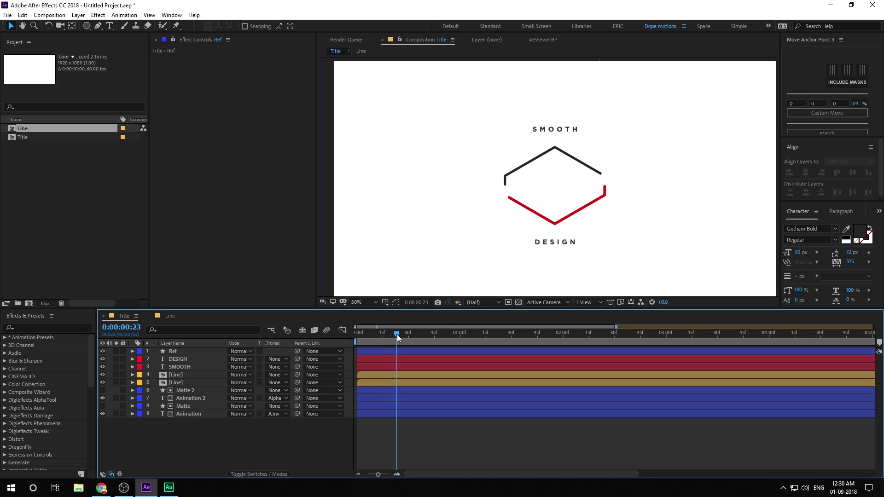
click(132, 352)
click(140, 360)
click(148, 368)
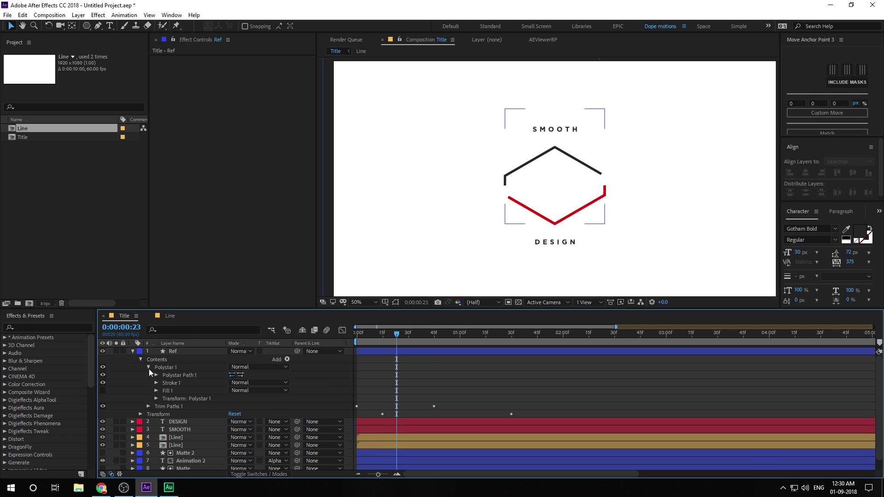
click(206, 405)
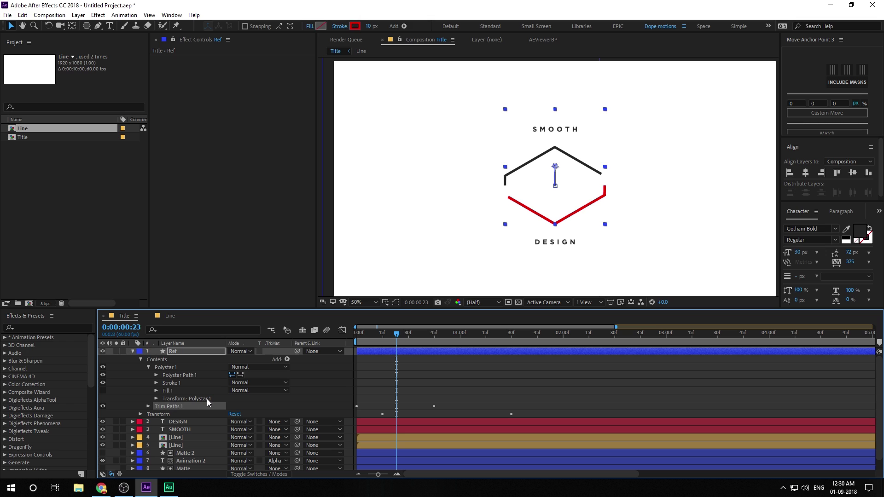
key(Delete)
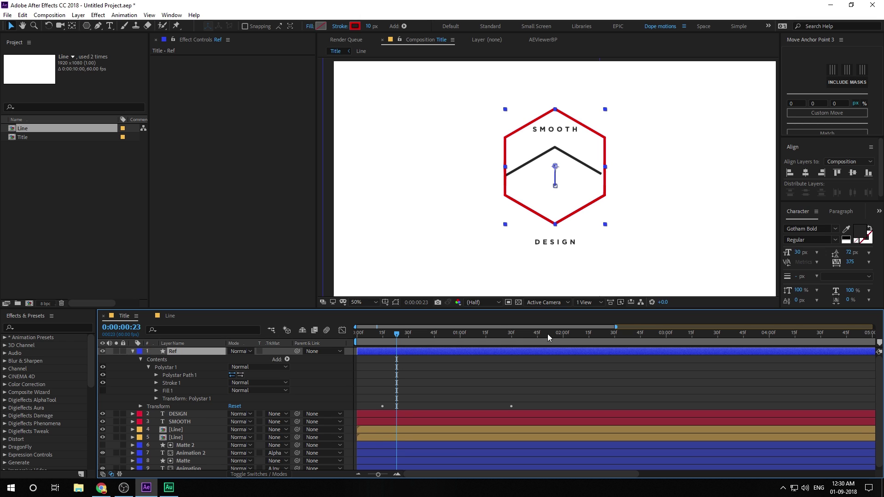
Set the Ref hexagon's stroke width to 0 px and give it a solid #333333 fill
mouse_move(413, 333)
mouse_down()
mouse_move(482, 341)
mouse_move(394, 342)
mouse_move(407, 341)
mouse_up()
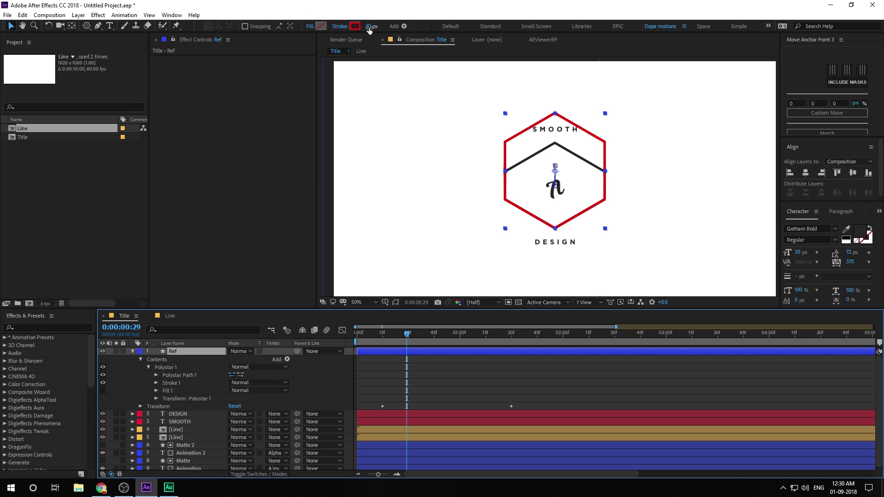
drag(366, 28, 335, 30)
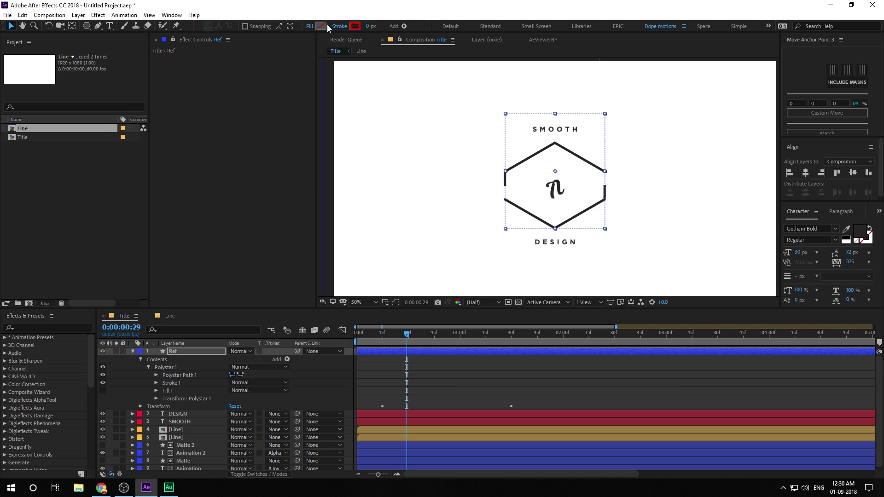
click(320, 26)
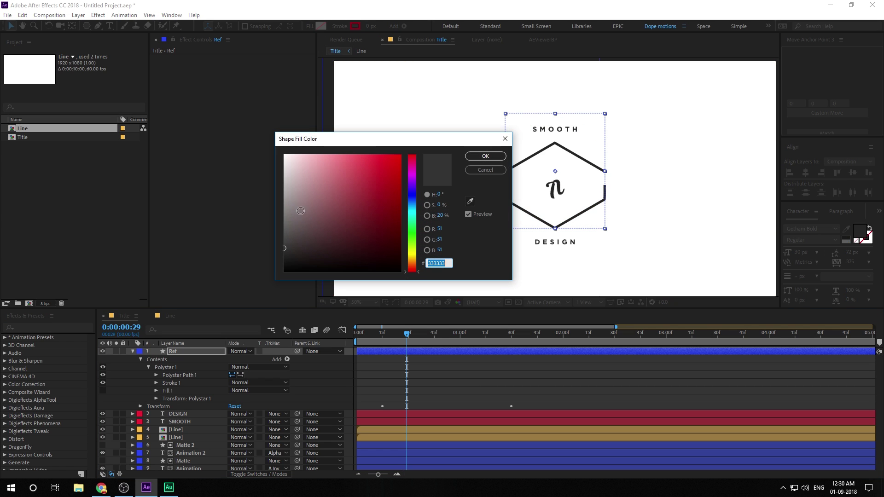
click(494, 158)
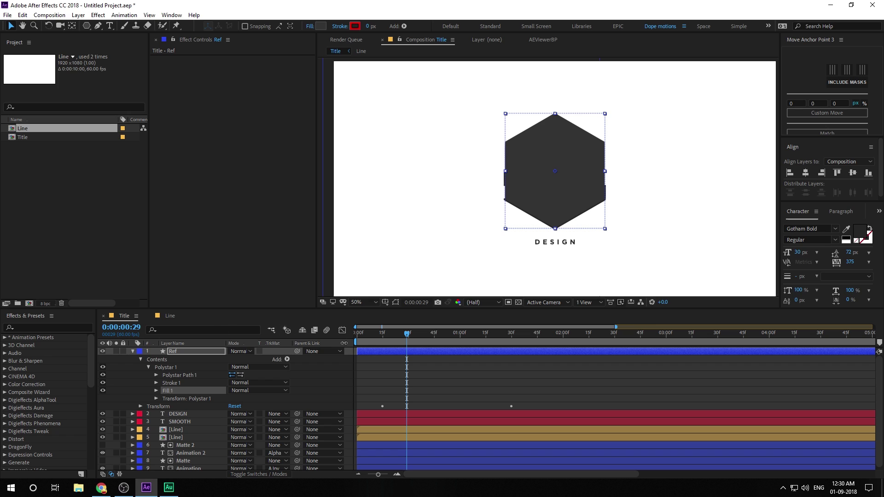
Set the DESIGN layer's track matte to Alpha Matte of Ref and check the text's reveal between about 0:00:00:43 and 0:00:01:19
drag(412, 336, 432, 338)
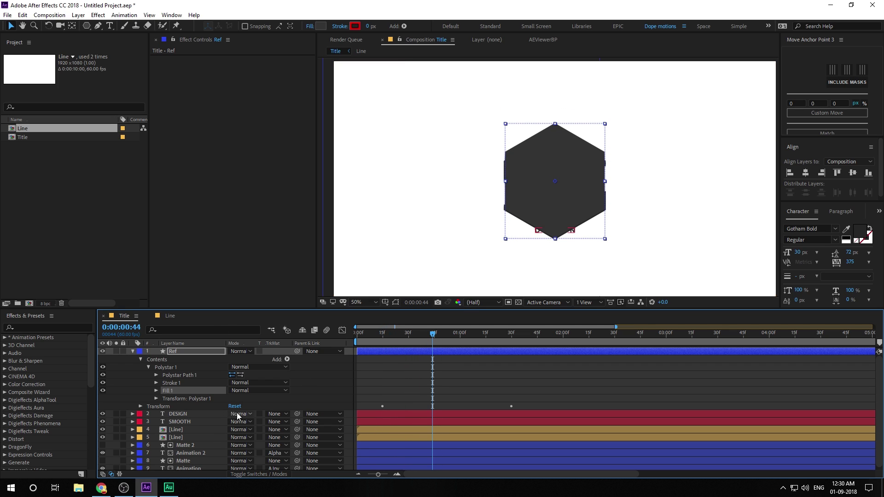
click(172, 414)
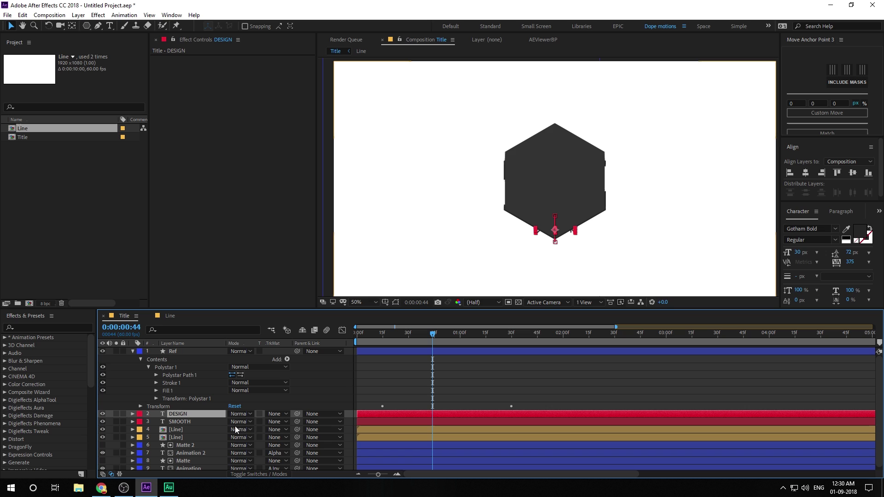
click(278, 414)
click(295, 437)
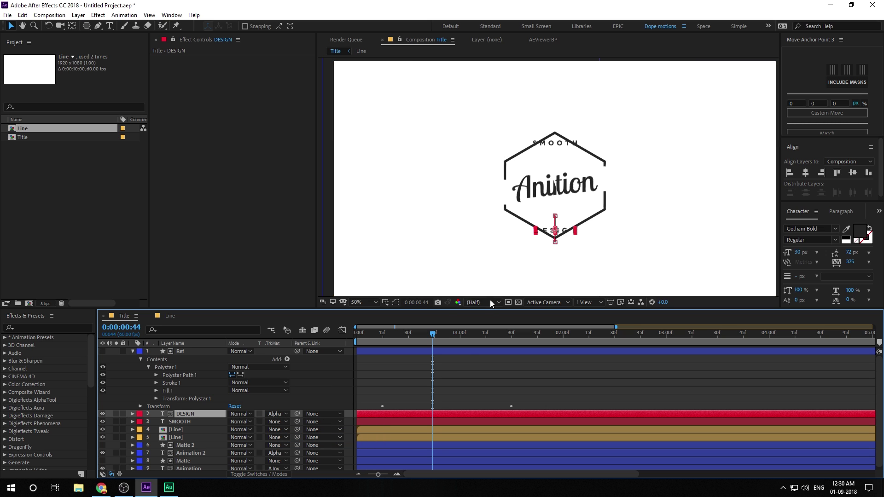
scroll(493, 187, up, 2)
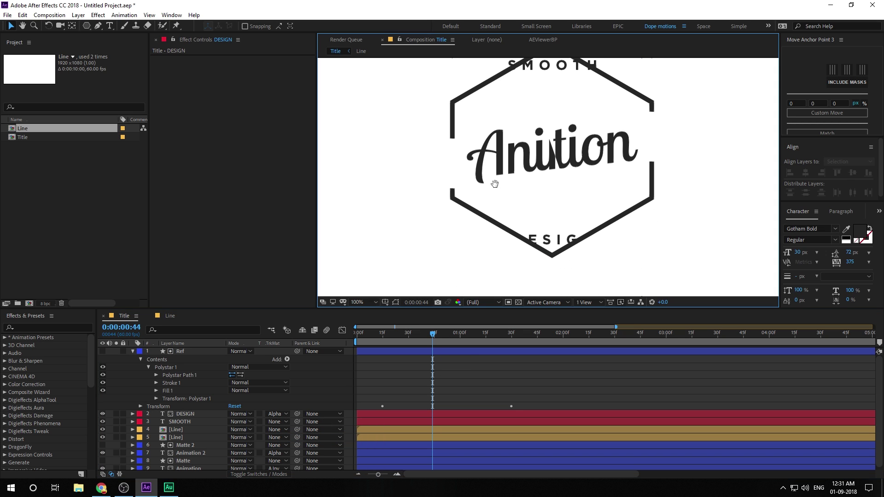
drag(431, 331, 493, 350)
scroll(527, 181, down, 2)
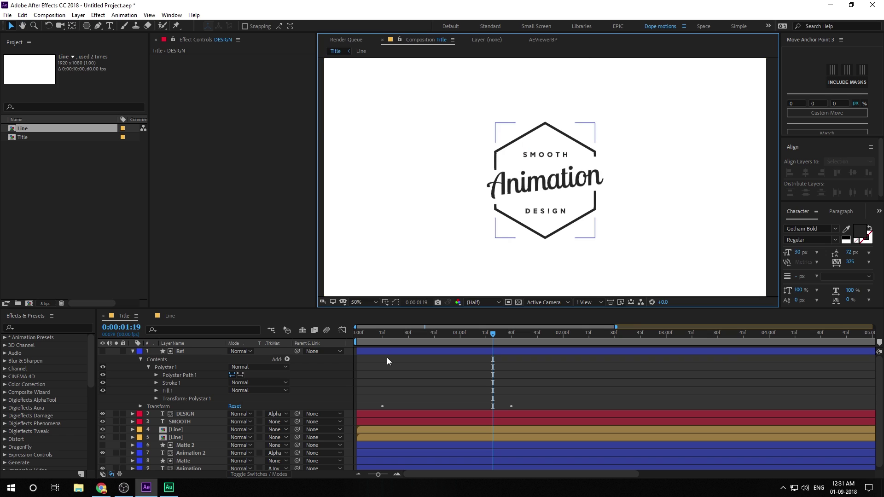
click(436, 332)
drag(438, 334, 431, 332)
Collapse the Ref layer's properties, turn its visibility back on, and duplicate it
click(163, 369)
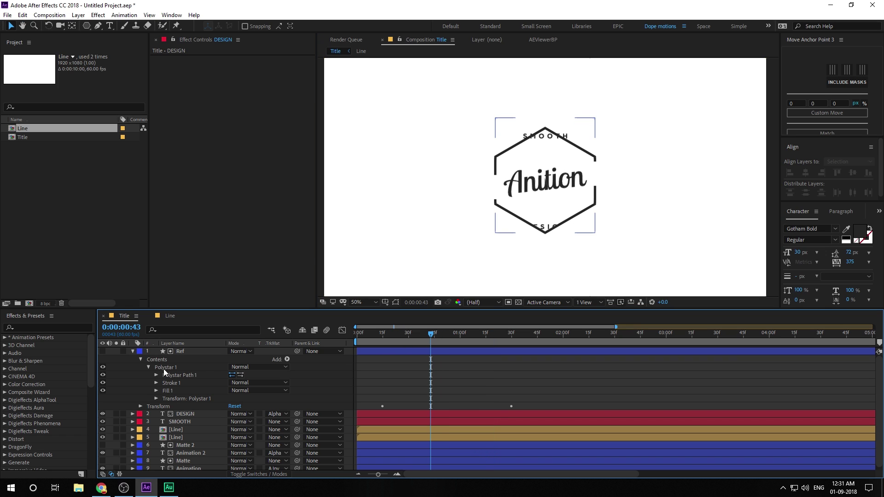
click(133, 351)
click(187, 351)
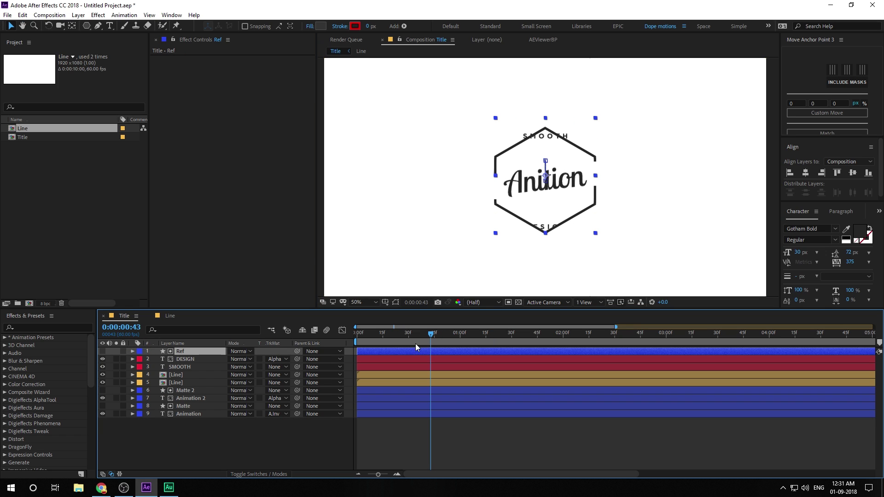
click(102, 352)
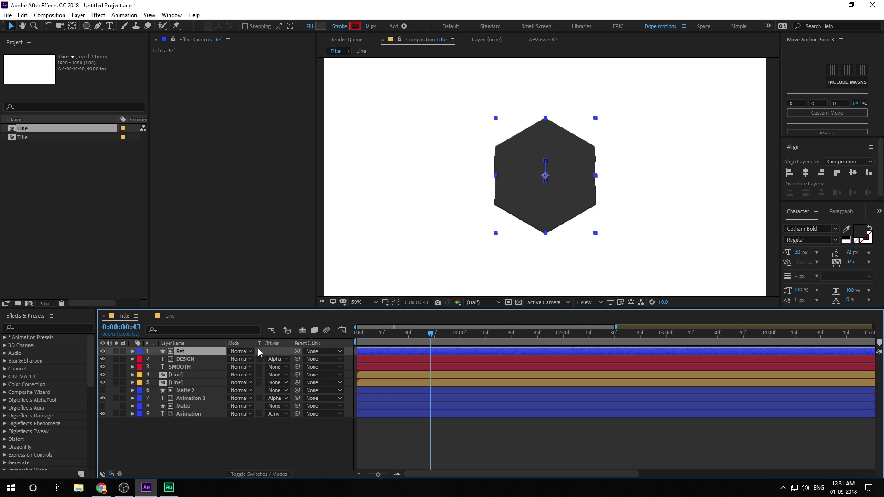
key(ctrl+d)
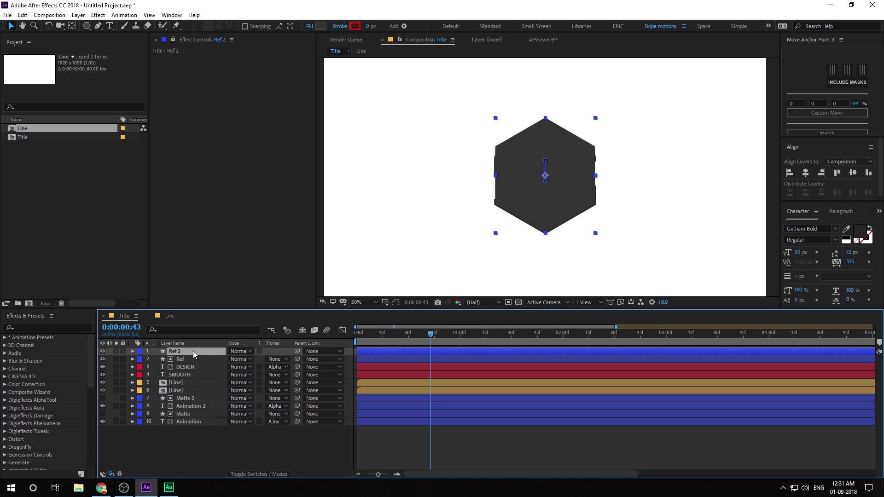
Pre-compose the duplicated Ref 2 layer into a new composition named Ref, moving all attributes into it
key(ctrl+shift+c)
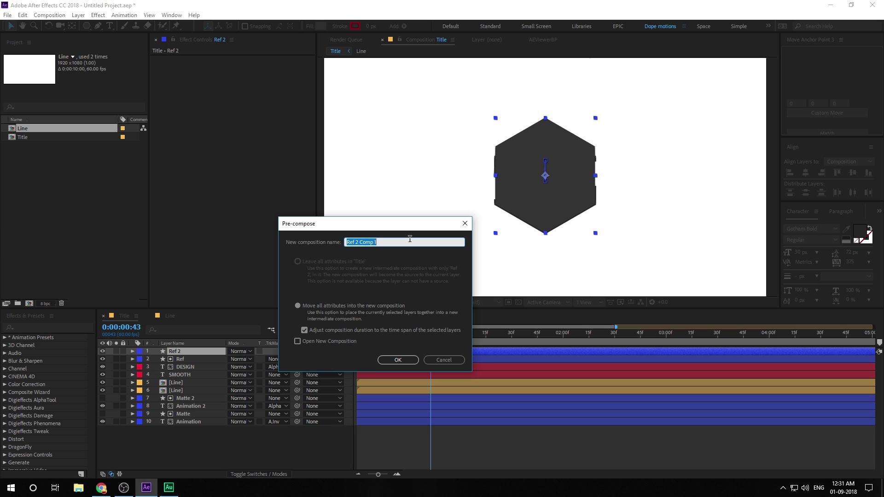
text(Ref)
click(396, 359)
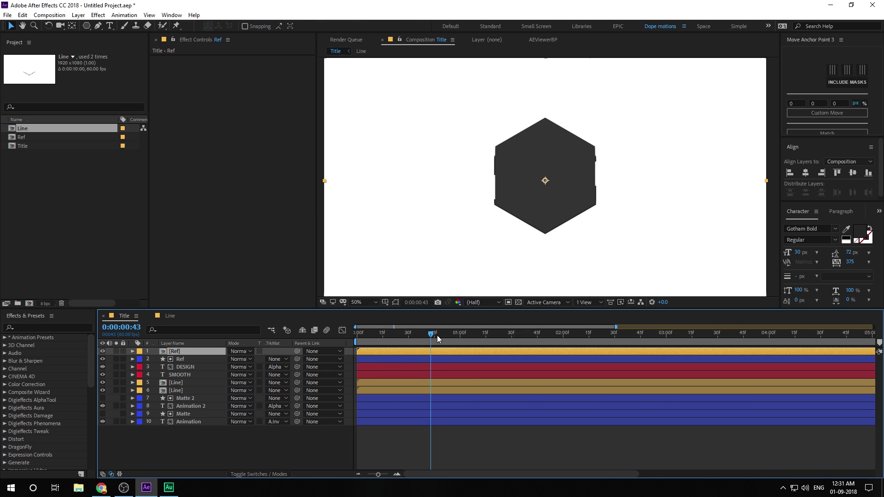
Set the pre-composed [Ref] layer's Rotation to 180° in the Title composition
drag(437, 335, 520, 335)
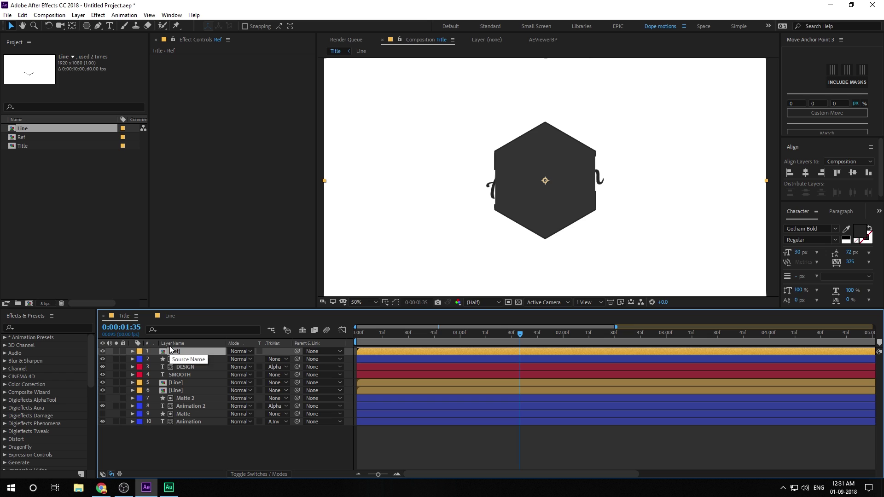
drag(502, 339, 374, 340)
key(r)
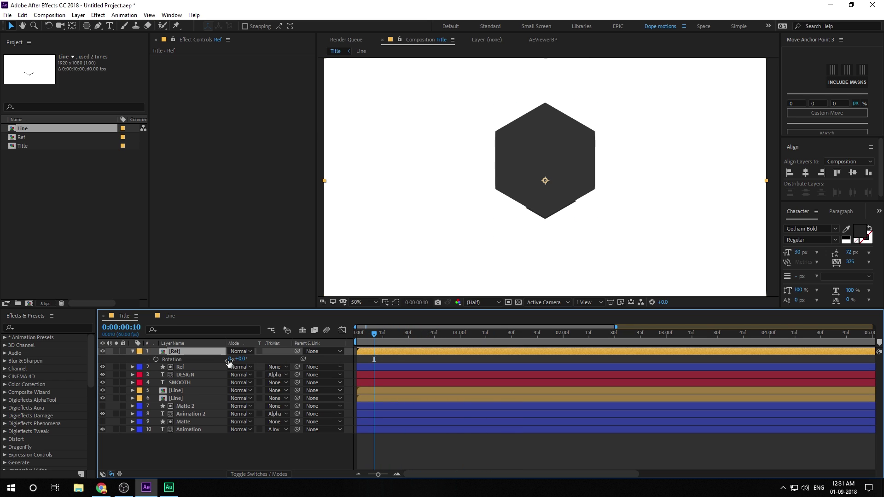
click(240, 359)
key(Return)
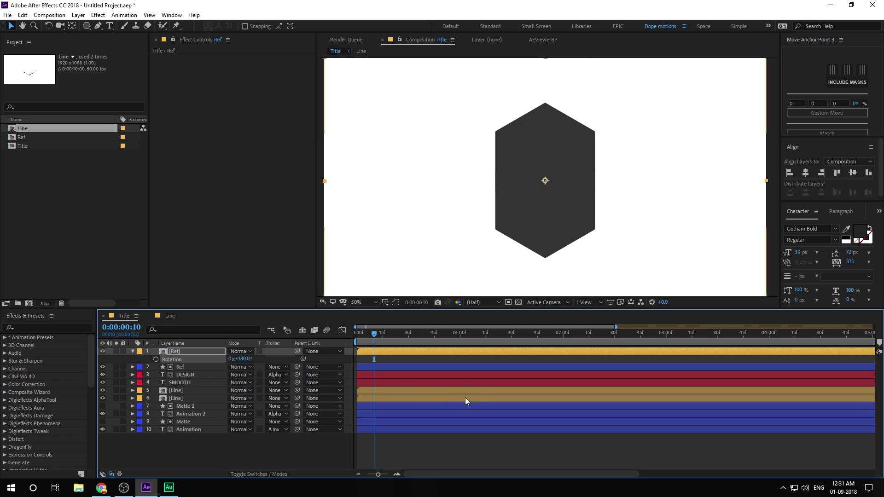
Hide both Ref layers and place SMOOTH directly beneath the rotated [Ref] layer, using that layer as its Alpha Matte
click(102, 351)
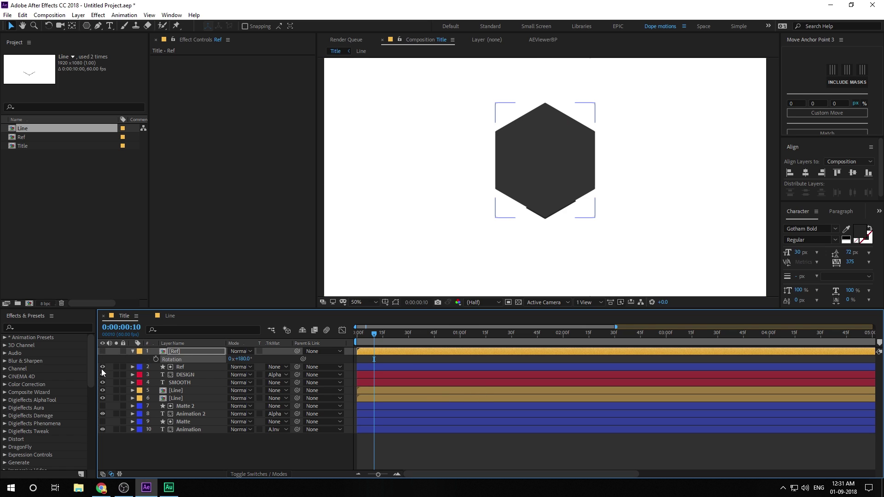
click(102, 367)
drag(184, 382, 183, 365)
click(278, 367)
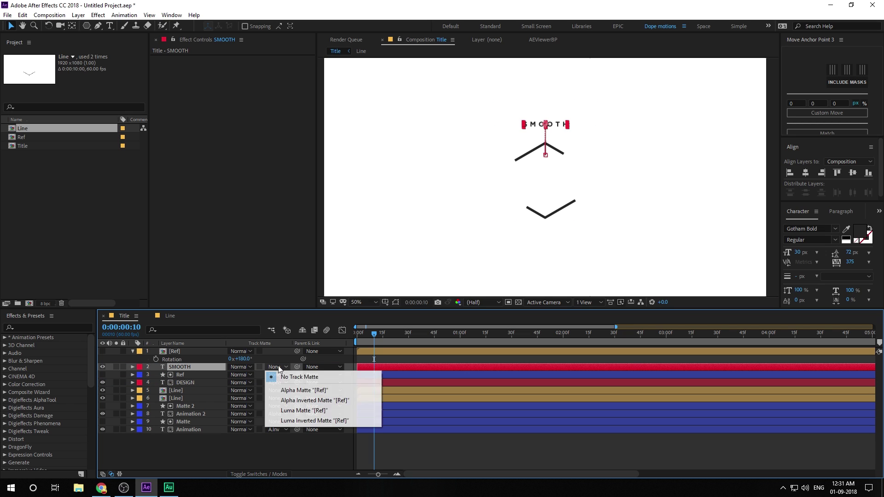
click(283, 392)
Preview the Title animation from the start and examine the matted SMOOTH and DESIGN texts around 0:00:00:41
drag(377, 334, 513, 341)
key(Home)
key(space)
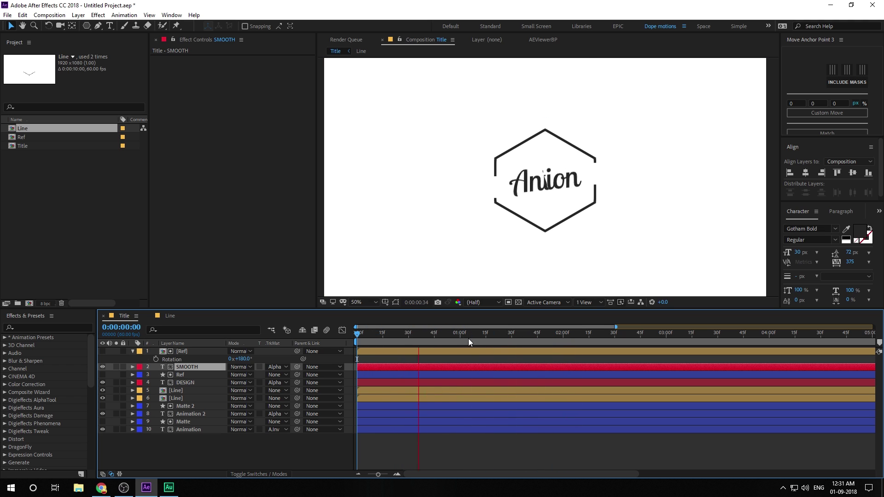
mouse_move(412, 333)
mouse_down()
mouse_move(520, 333)
mouse_move(405, 339)
mouse_move(428, 340)
mouse_up()
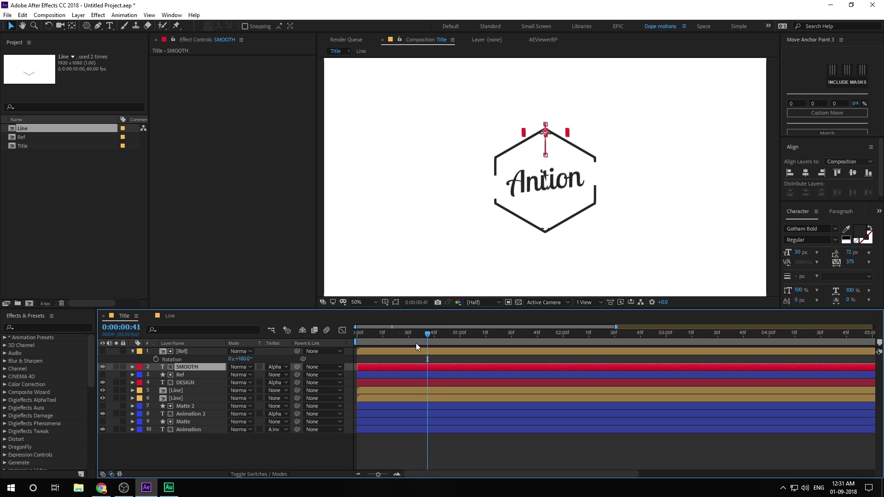
click(192, 438)
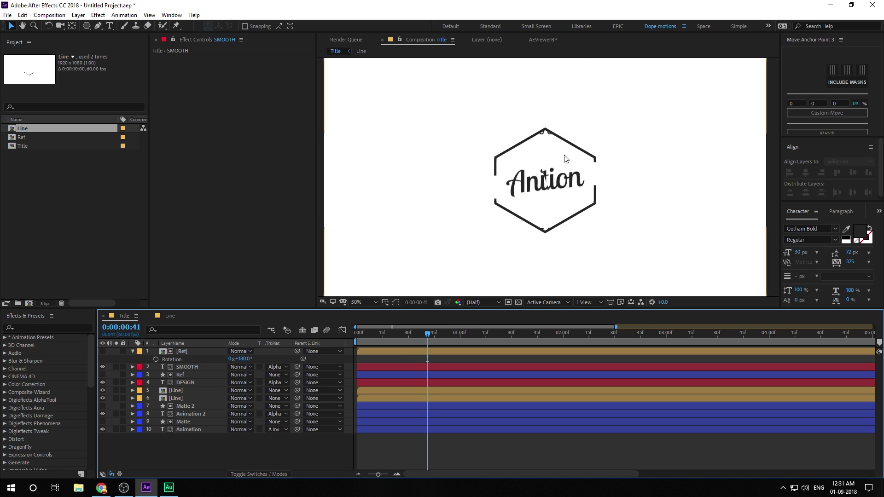
Set the Pen tool's stroke width to 8 px and sample its stroke color from the dark Animation text
click(98, 26)
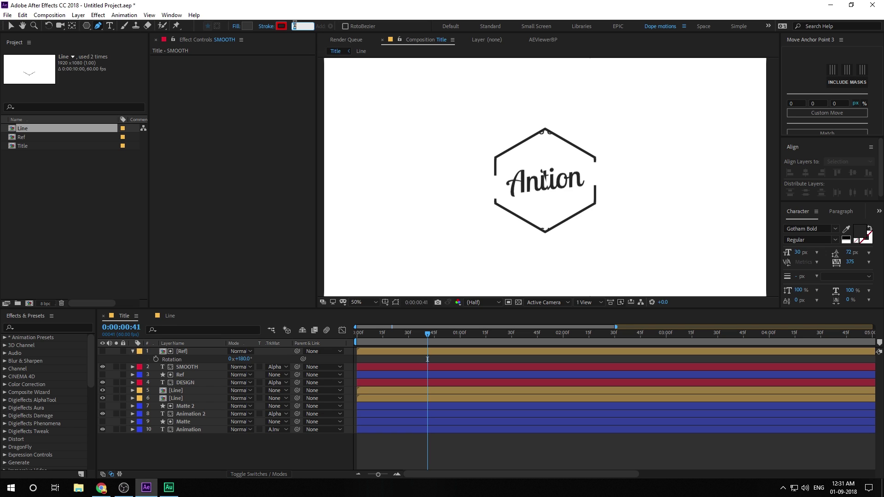
text(8)
key(Return)
click(283, 27)
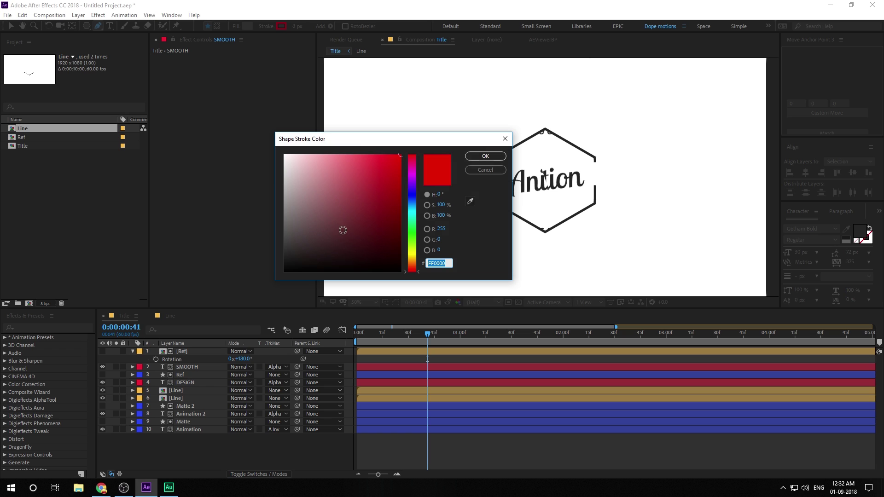
click(470, 201)
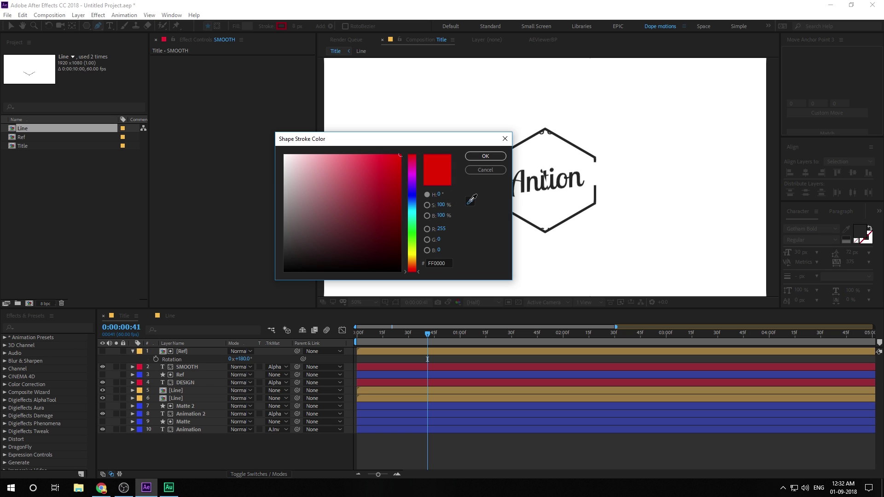
click(540, 184)
click(472, 155)
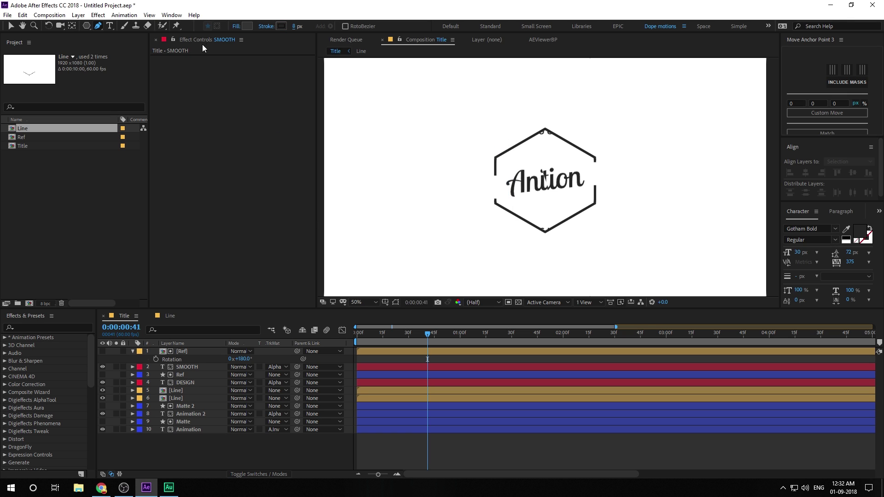
Set the fill for new shapes to None
click(234, 26)
click(488, 126)
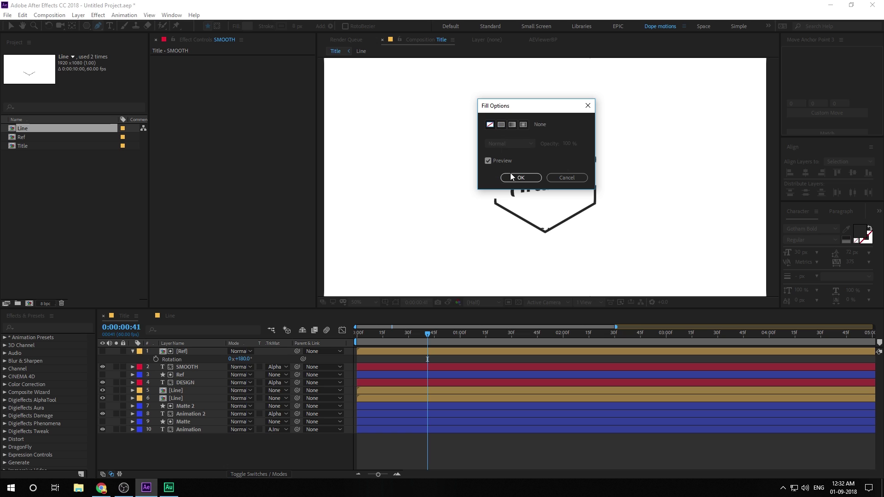
click(511, 174)
Display the title/action safe guides and draw a straight horizontal line to the right of the hexagon at mid-height
key(apostrophe)
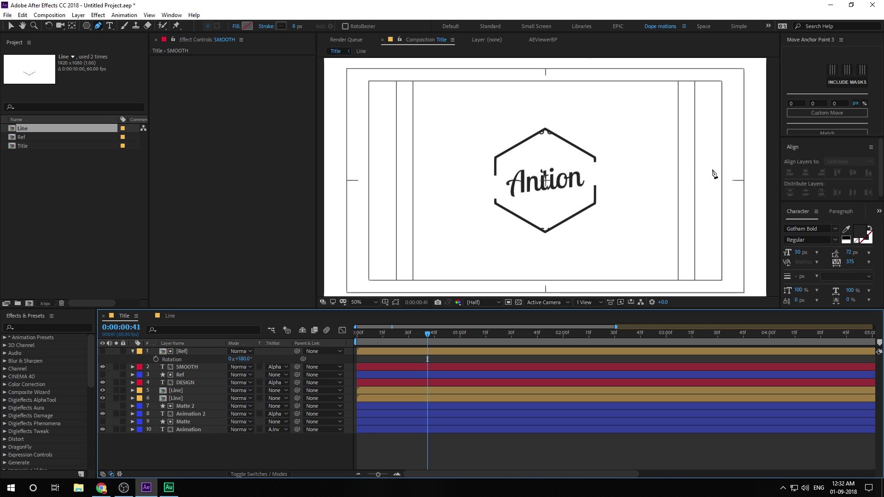
drag(635, 197, 477, 187)
scroll(560, 190, up, 2)
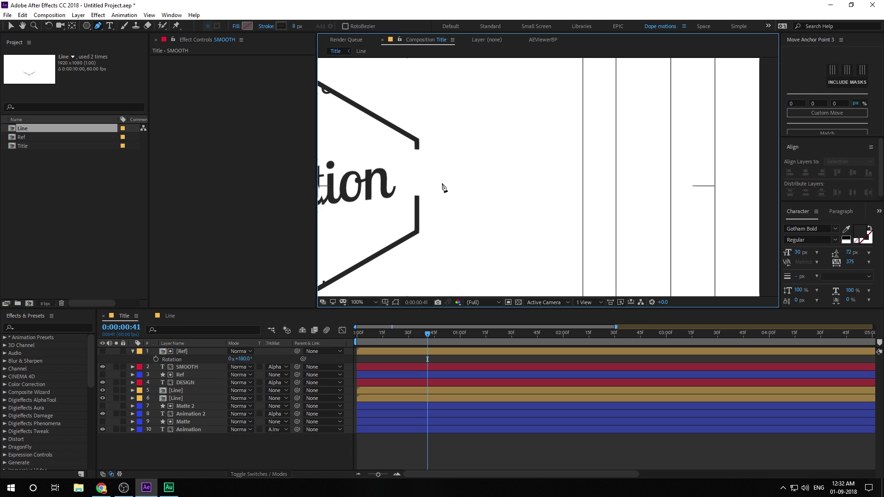
click(637, 199)
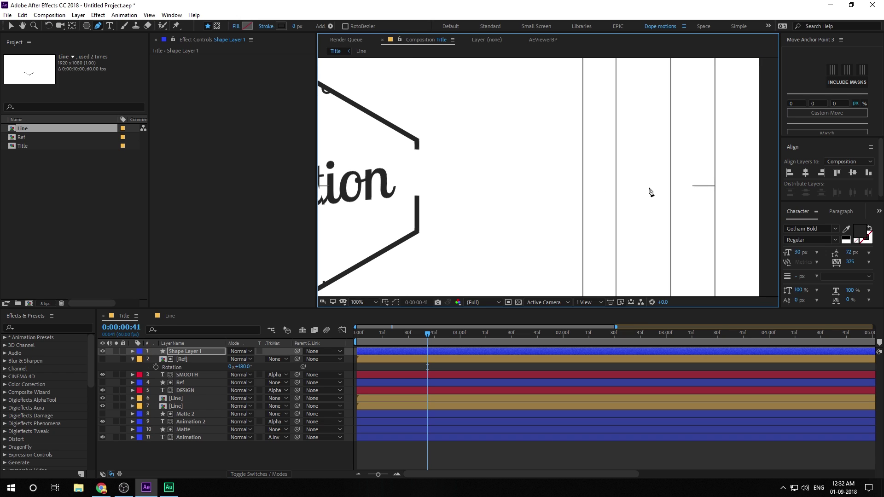
click(649, 186)
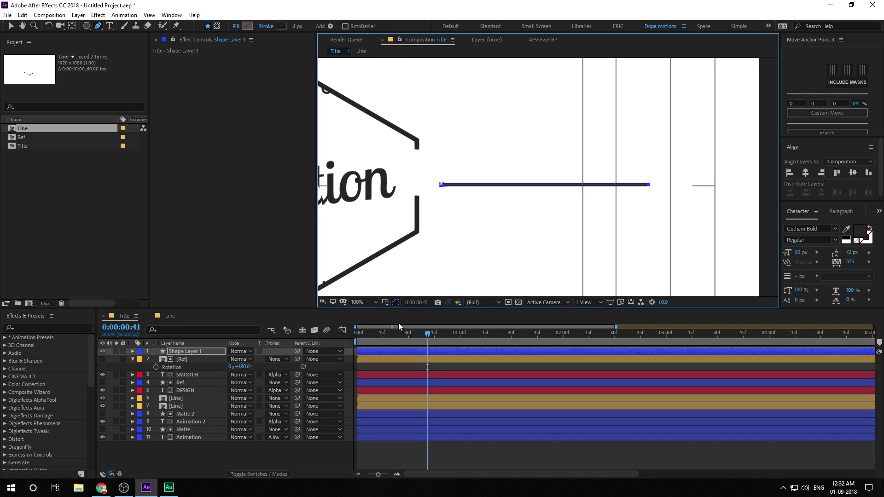
Add Trim Paths to Shape Layer 1 and keyframe its End at 0% at 0:00:00:39
click(133, 352)
click(289, 359)
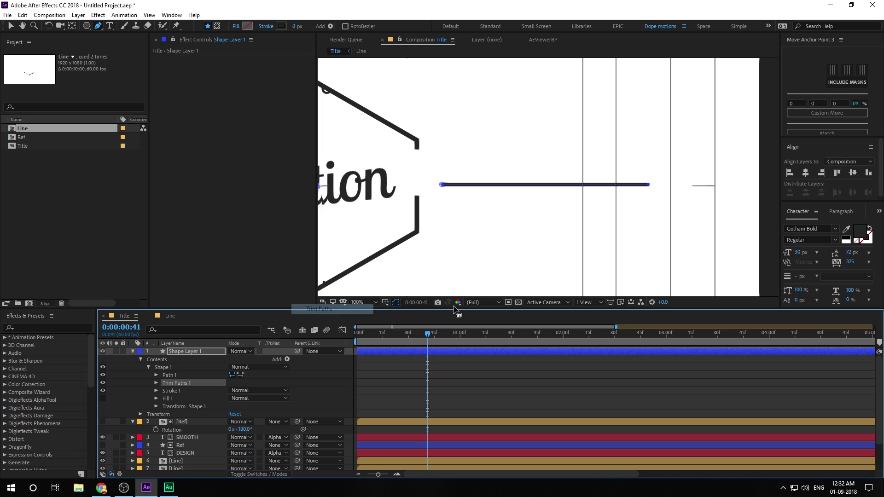
click(156, 383)
drag(234, 398, 190, 406)
mouse_move(415, 338)
mouse_down()
mouse_move(387, 335)
mouse_move(423, 333)
mouse_up()
click(172, 399)
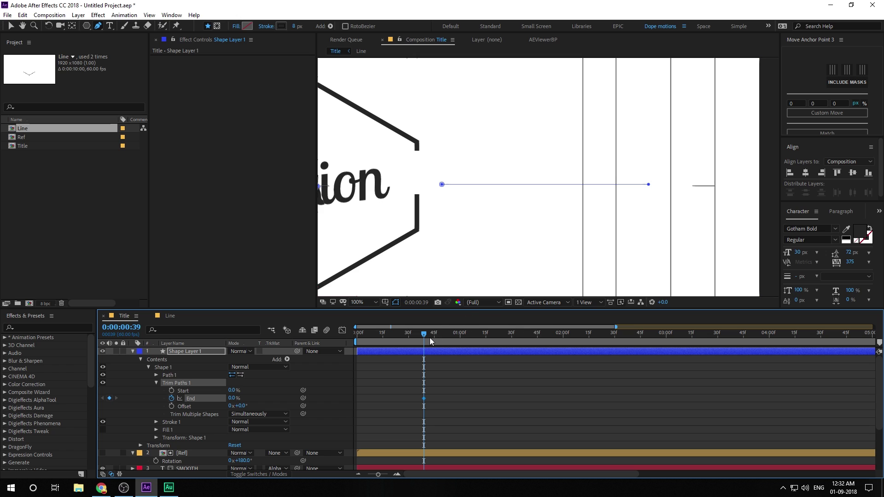
Keyframe the Trim Paths End of Shape Layer 1 at 100% at 0:00:01:23
drag(428, 338, 501, 341)
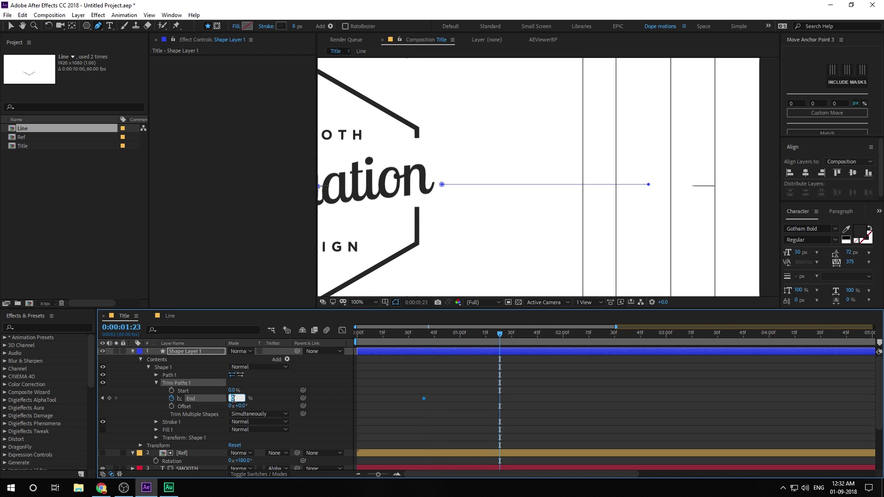
text(100)
key(Return)
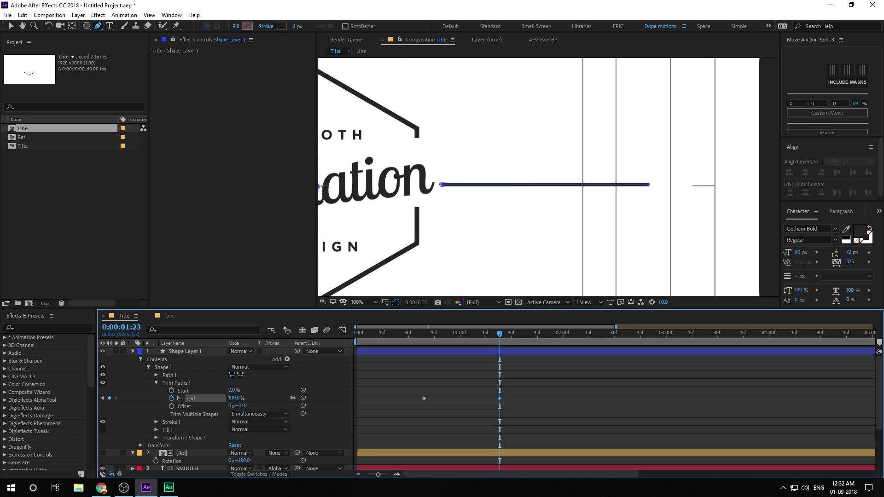
click(406, 363)
Shorten the horizontal line by pulling its outer end in to the nearest safe guide and moving its inner end away from the Animation text
scroll(537, 224, down, 2)
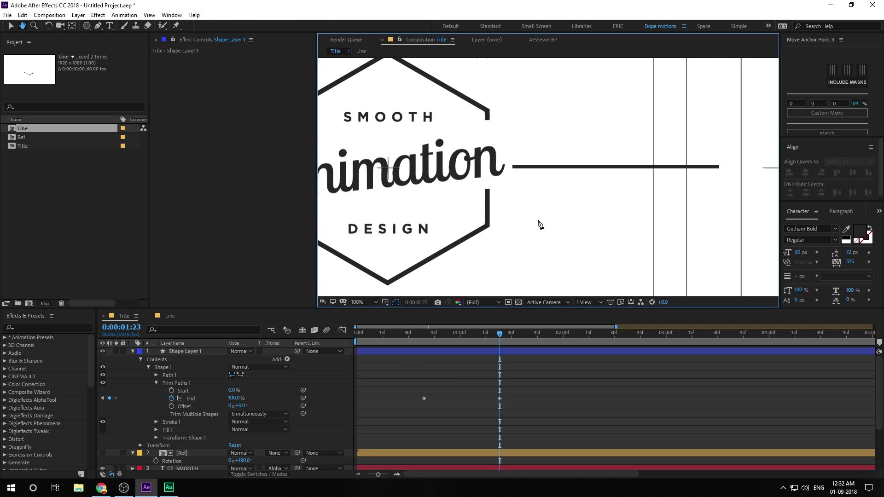
key(period)
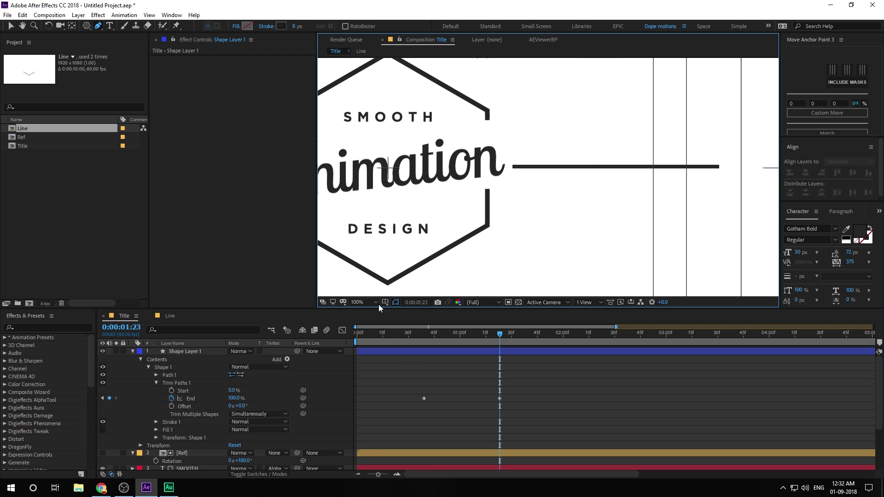
click(172, 351)
drag(720, 167, 666, 168)
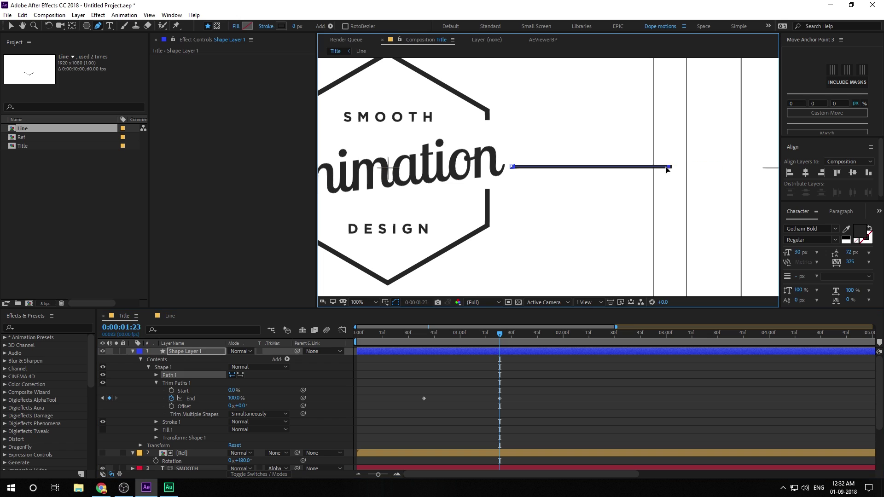
click(402, 377)
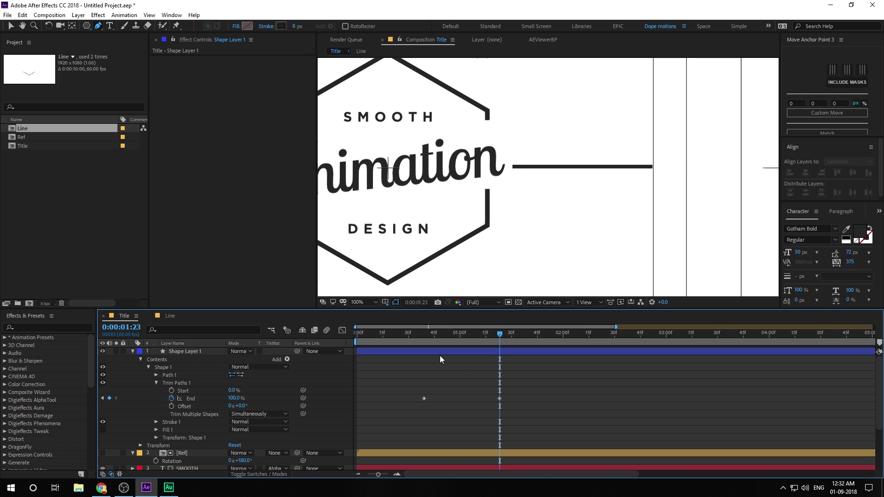
click(399, 352)
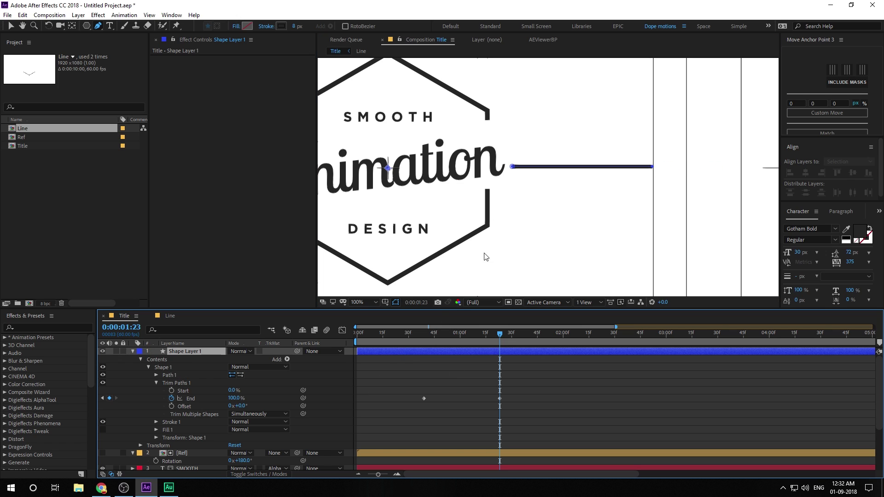
drag(513, 168, 522, 168)
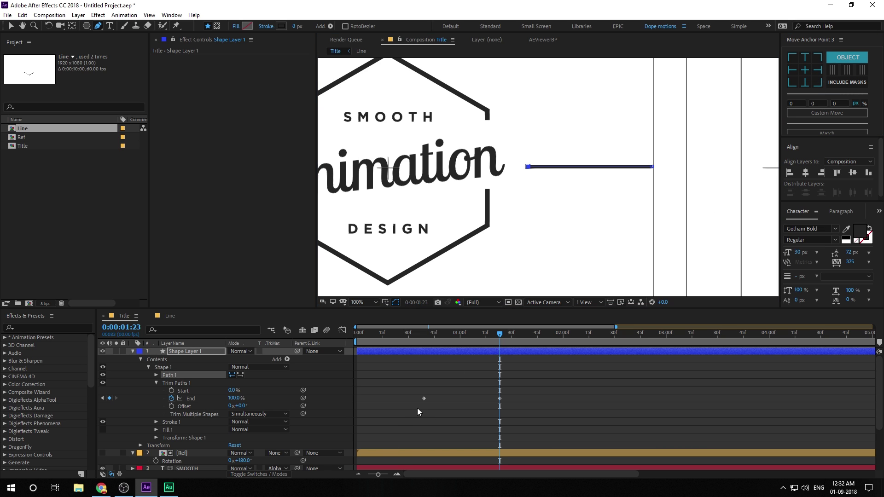
click(417, 408)
Apply Easy Ease to both End keyframes and shape their speed graph into an early peak with a long slowdown
drag(429, 331, 508, 339)
drag(405, 378, 518, 418)
key(F9)
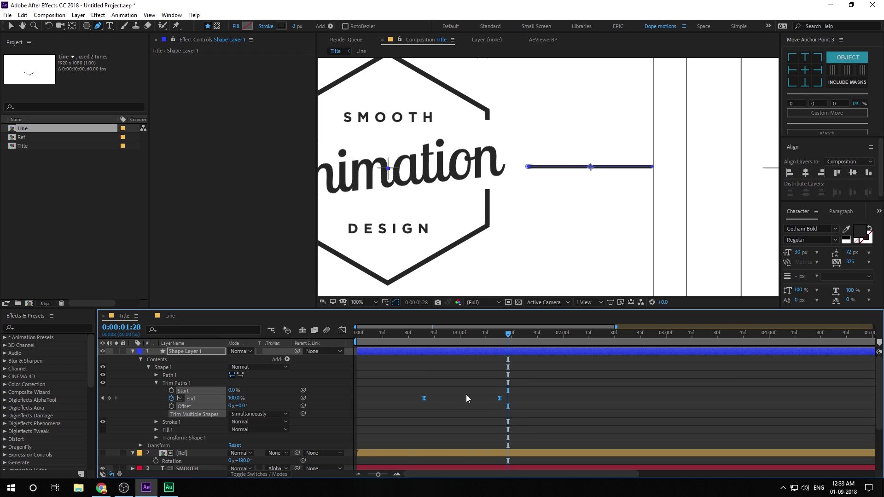
click(342, 330)
drag(542, 423, 462, 449)
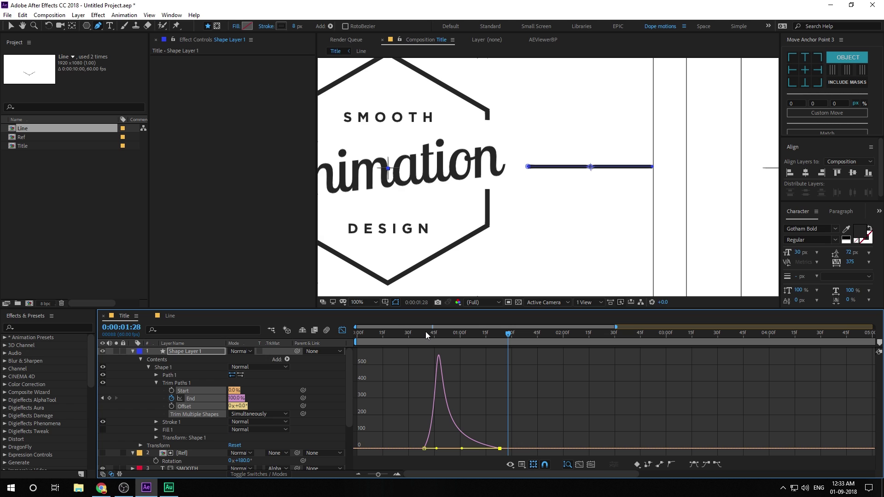
Preview the line animation and shorten the first End keyframe's outgoing influence for an even earlier speed peak
mouse_move(425, 335)
mouse_down()
mouse_move(474, 335)
mouse_move(418, 338)
mouse_up()
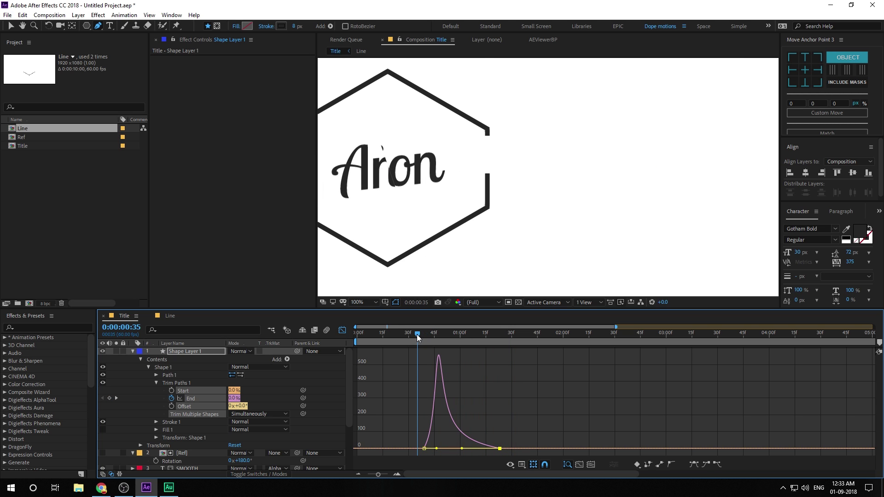
key(space)
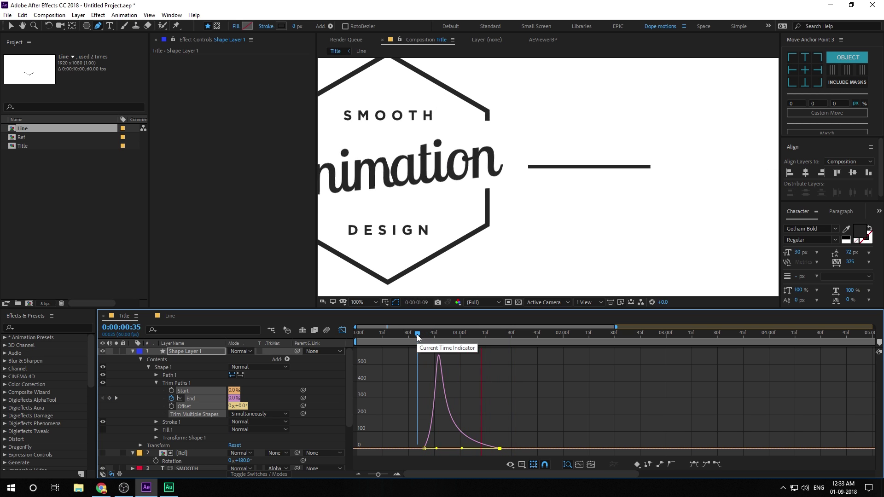
key(space)
drag(436, 448, 429, 449)
key(space)
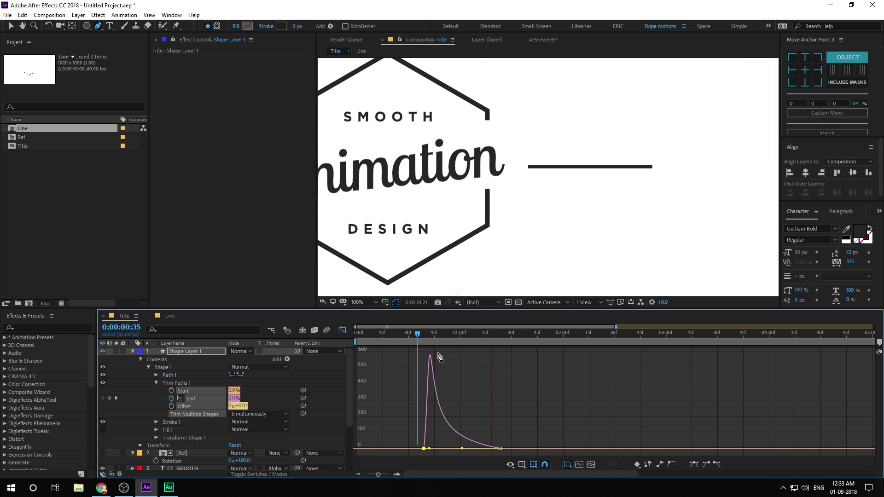
click(384, 335)
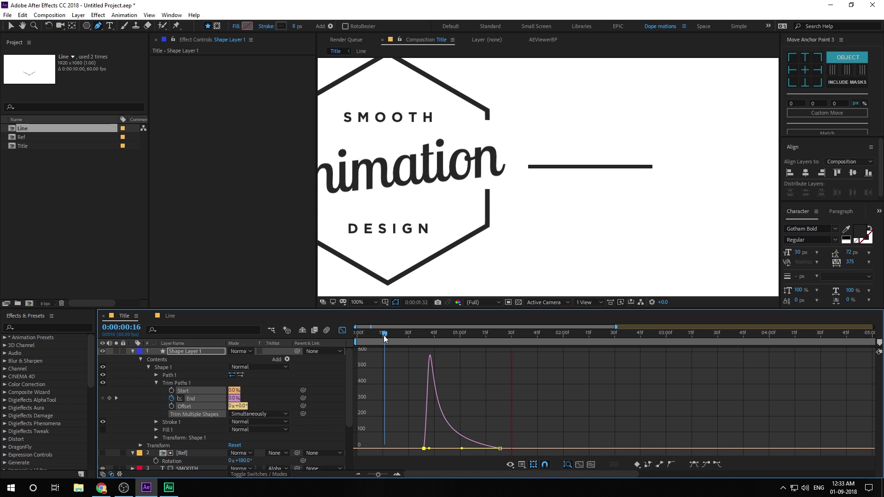
Keyframe the Trim Paths Start from 0% at 0:00:00:55 to 100% at 0:00:01:39
drag(385, 338, 449, 336)
click(342, 331)
click(427, 356)
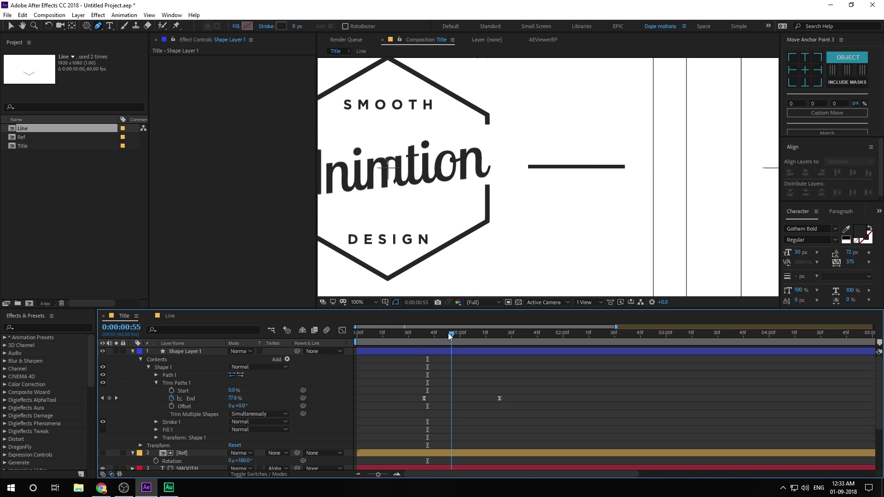
click(172, 391)
drag(495, 332, 527, 336)
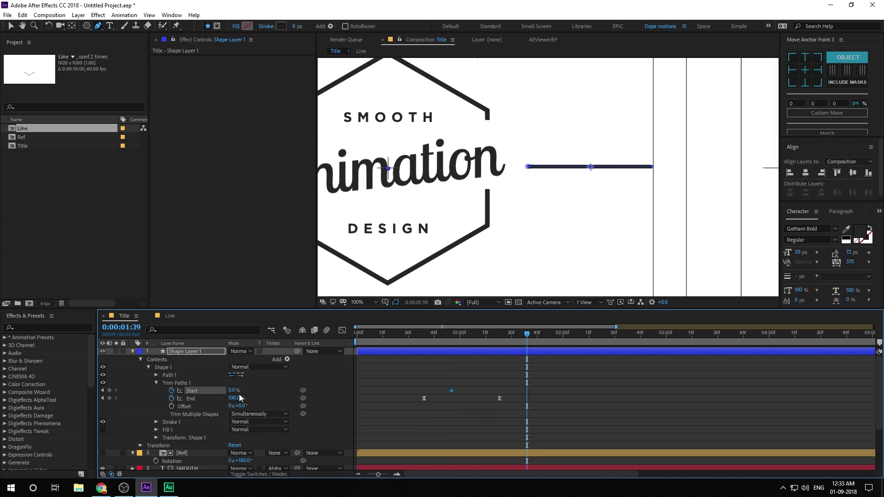
drag(247, 391, 303, 391)
Apply Easy Ease to all Start and End keyframes, shape both speed curves to peak early, and preview the line
drag(410, 376, 544, 416)
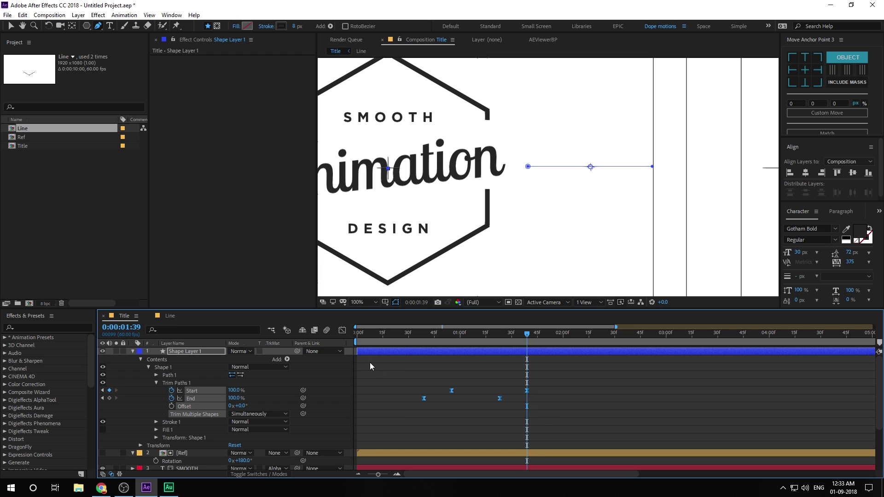
click(343, 331)
drag(554, 423, 435, 359)
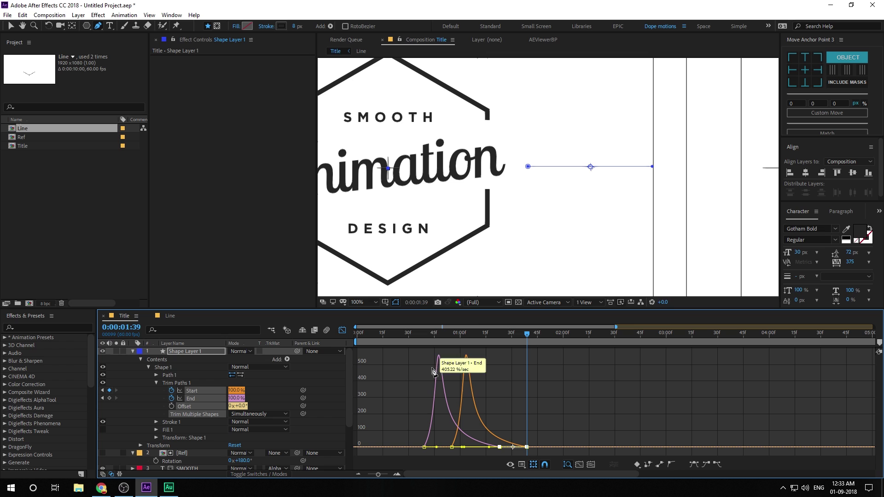
click(424, 333)
key(space)
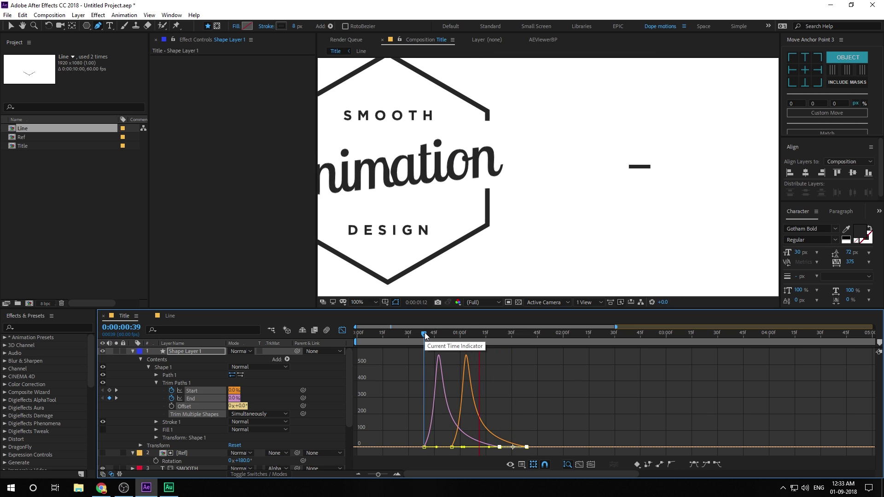
key(space)
Move the first Start and End keyframes about 11 frames earlier and preview the Title animation from the beginning
click(340, 332)
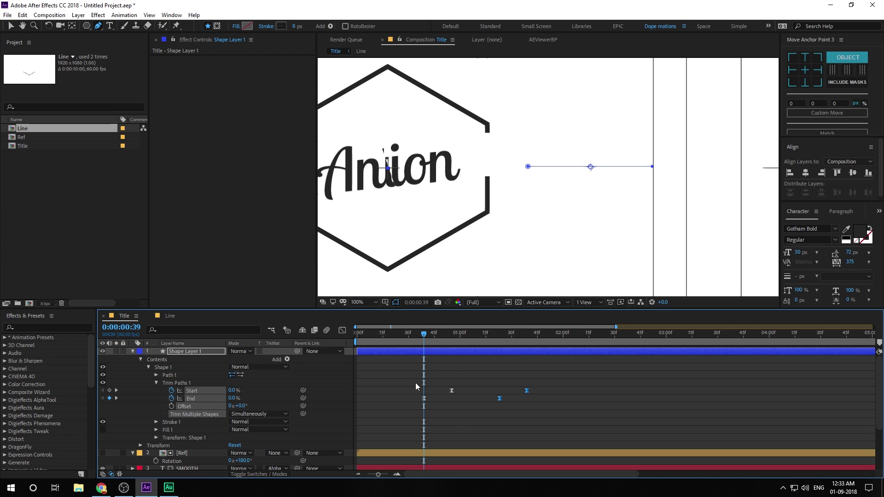
mouse_move(406, 375)
mouse_down()
mouse_move(454, 398)
mouse_move(435, 390)
mouse_up()
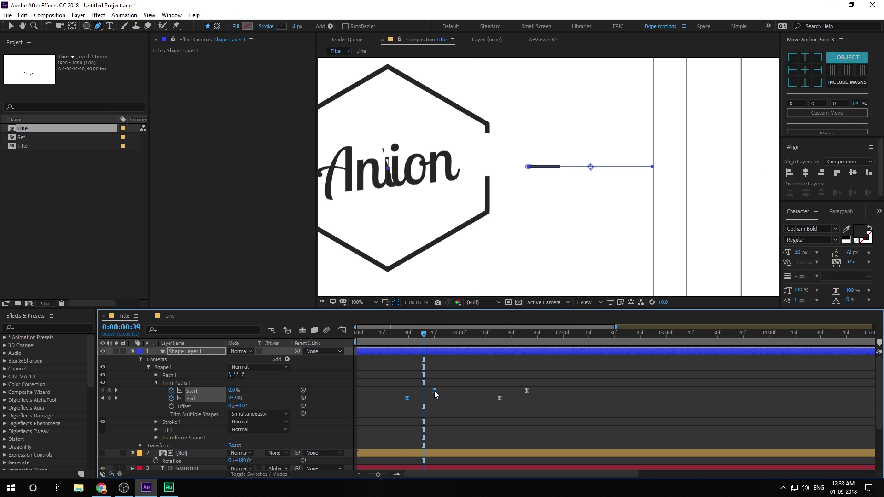
drag(400, 335, 358, 333)
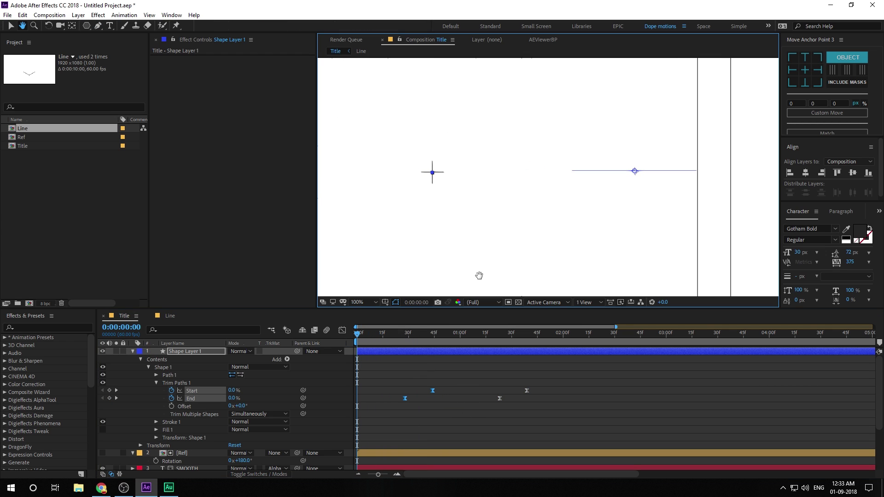
key(space)
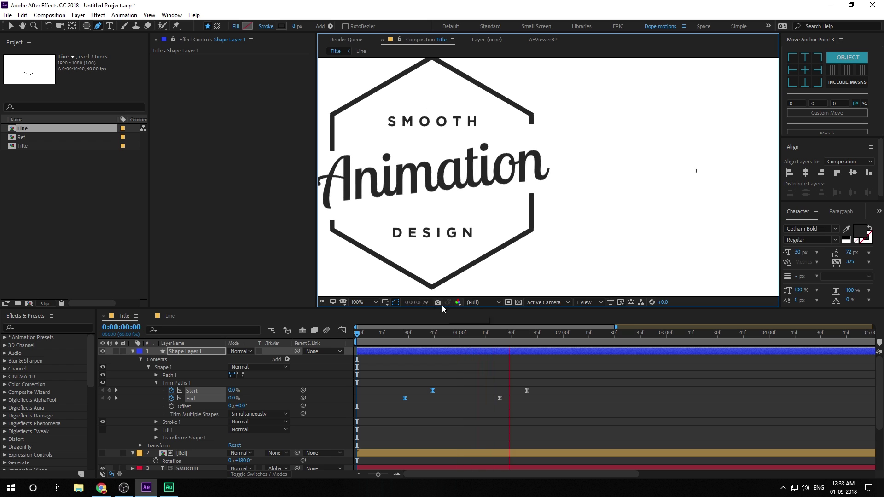
click(400, 340)
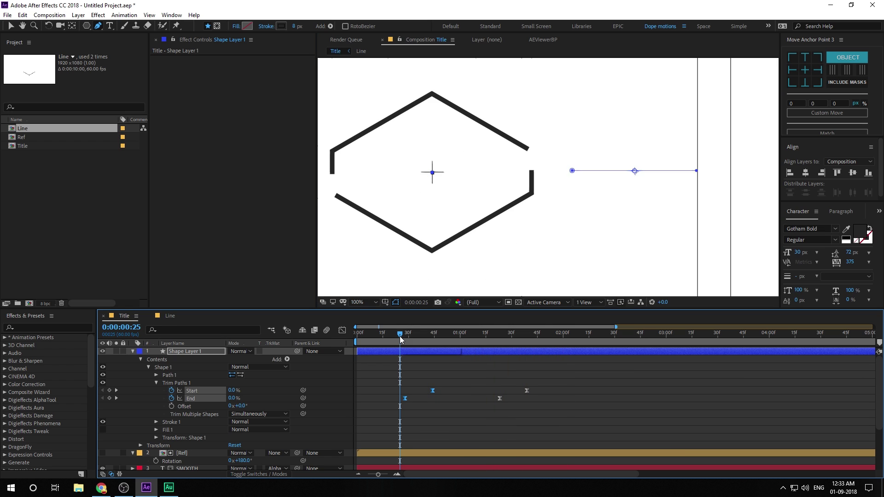
Move the first End keyframe to 0:00:00:18 and the Start keyframes later, to about 0:00:00:47 and 0:00:01:52, and preview the line
key(space)
drag(446, 382, 545, 382)
click(435, 395)
click(388, 334)
key(space)
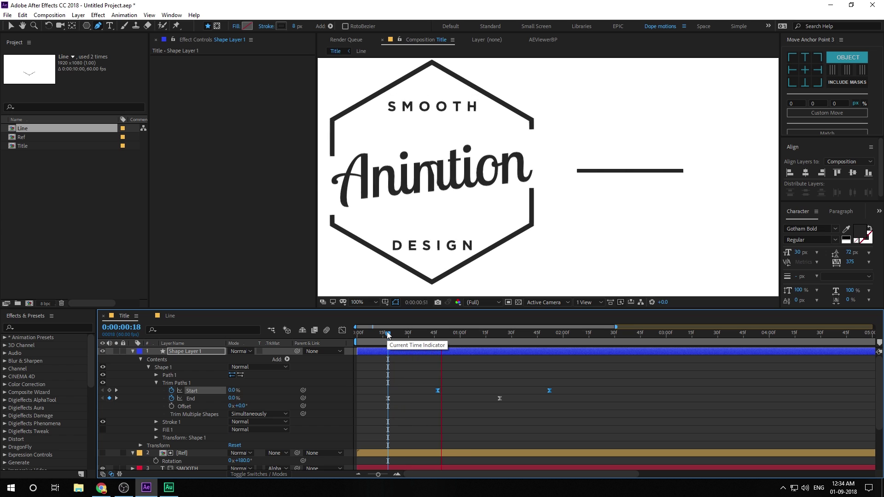
key(space)
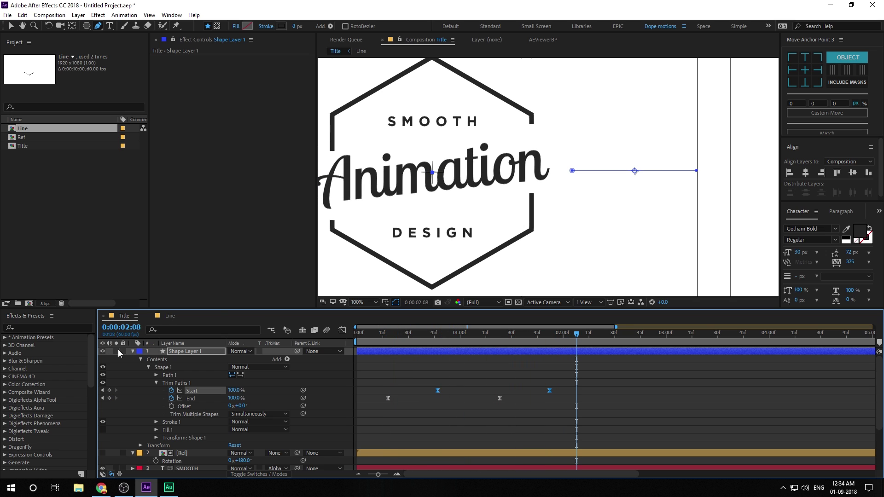
Collapse Shape Layer 1's properties and scrub the whole title animation to 0:00:01:14
click(133, 352)
click(133, 360)
key(F2)
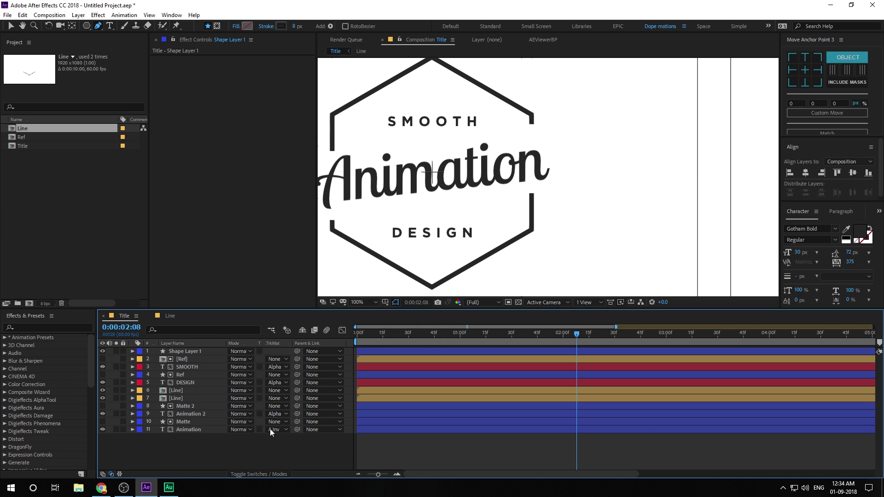
scroll(476, 258, down, 1)
drag(476, 258, 513, 265)
drag(368, 332, 483, 347)
Duplicate Shape Layer 1 and set the copy's Rotation to 180°
click(417, 359)
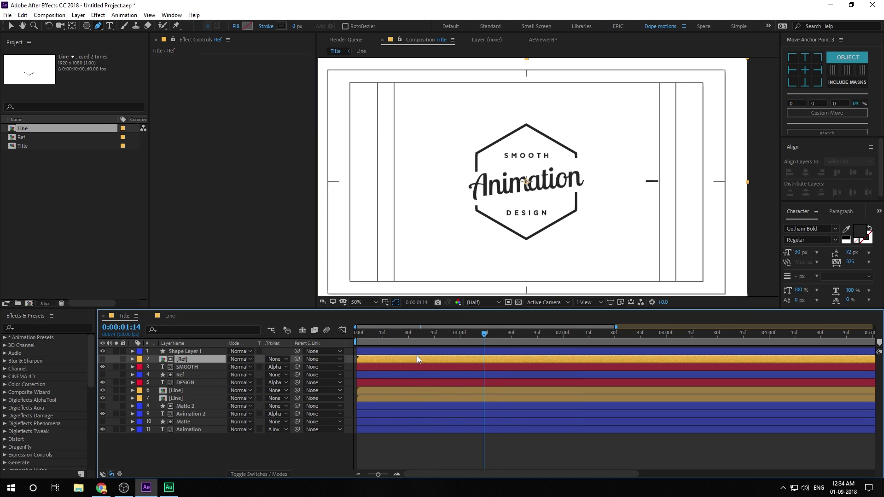
click(411, 353)
key(ctrl+d)
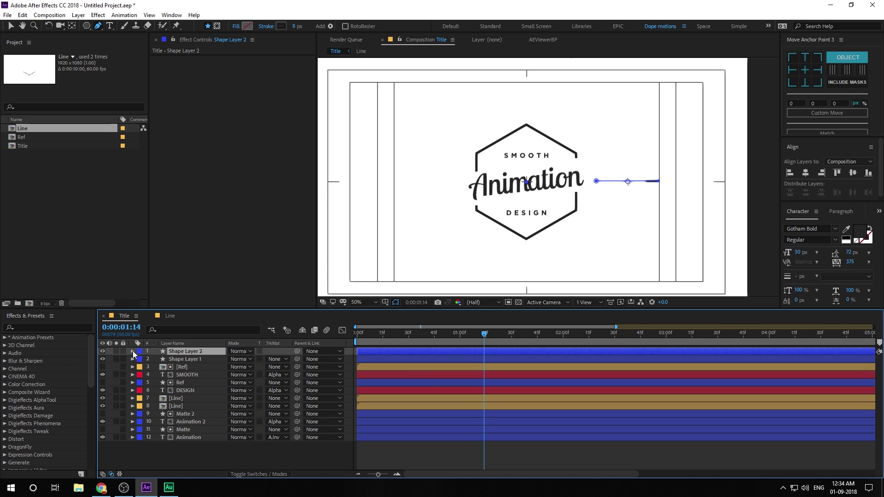
key(r)
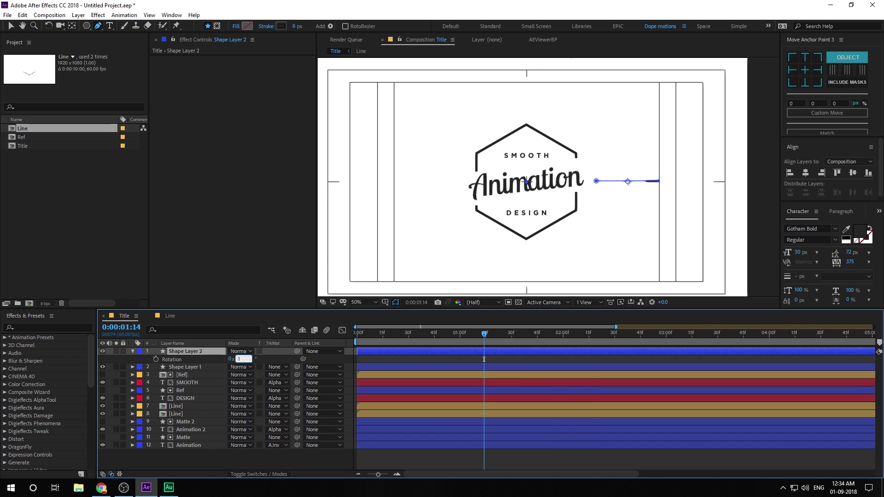
click(209, 457)
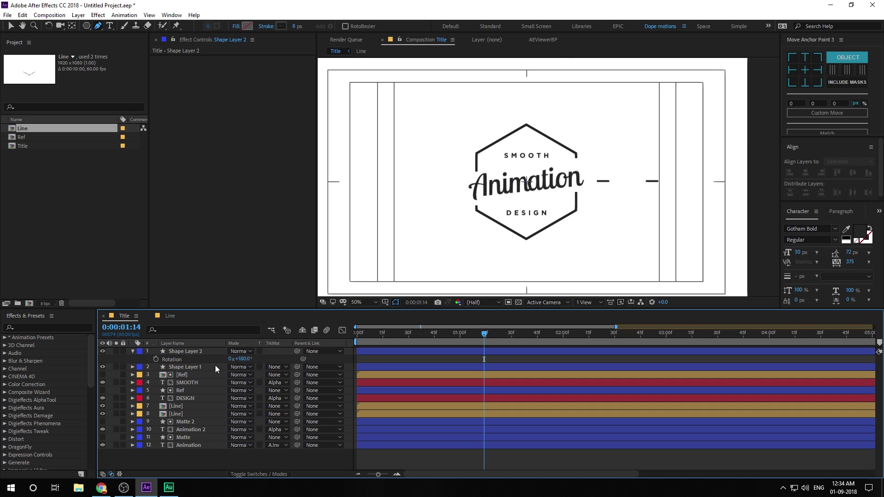
Move the rotated line copy to the opposite side of the hexagon, mirroring the original line, and hide the title/action safe guides
click(186, 352)
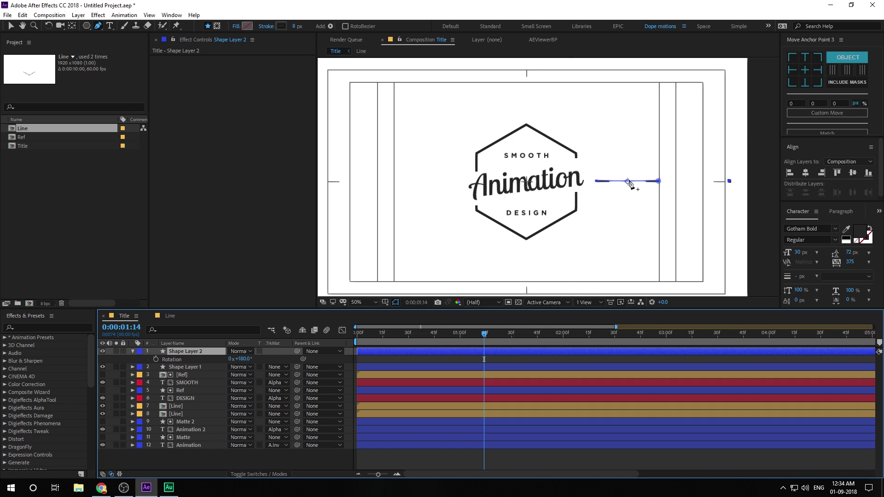
key(v)
drag(627, 183, 531, 184)
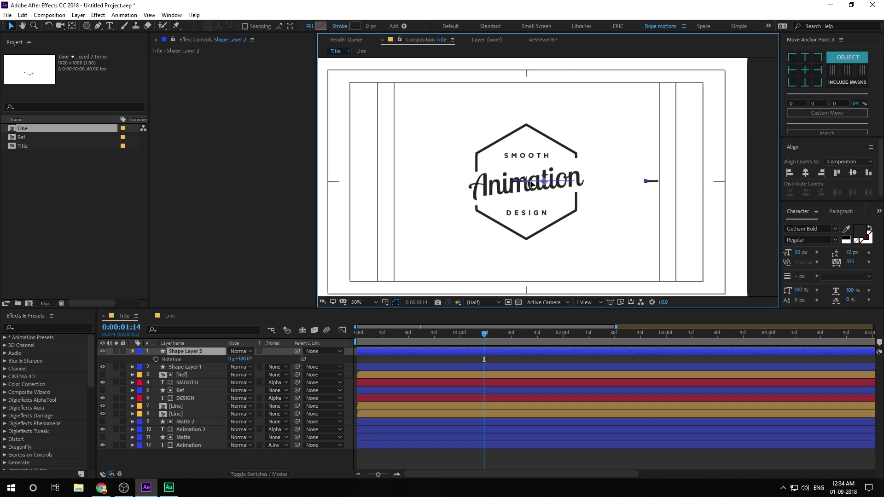
drag(437, 184, 427, 185)
click(272, 457)
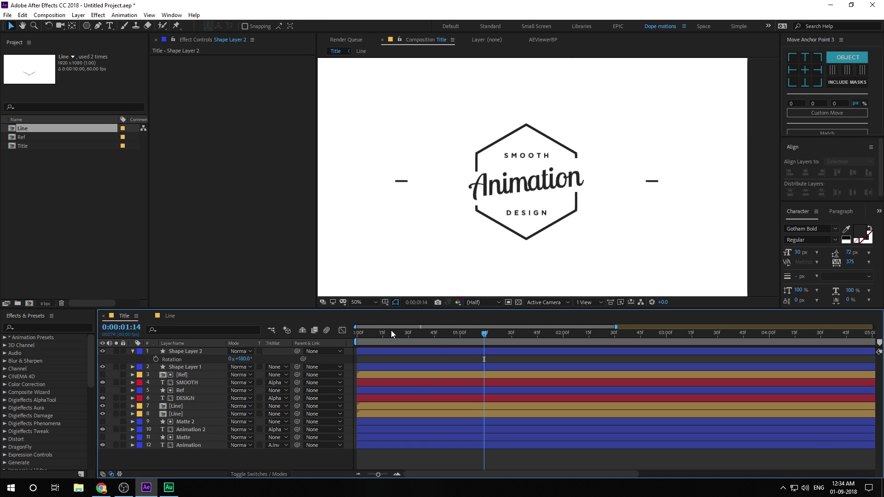
At 0:00:01:07, nudge the Matte 2 layer slightly to the right to narrow the diagonal seam through "Animation"
drag(376, 334, 541, 353)
scroll(539, 175, up, 4)
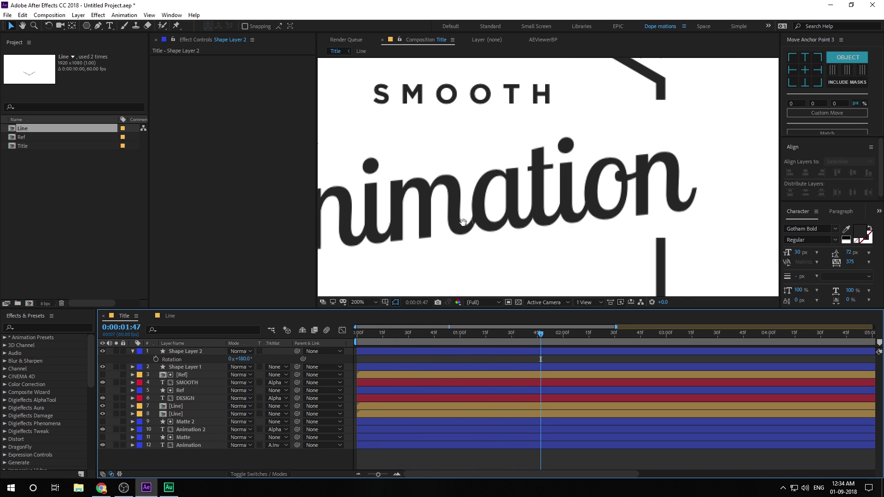
drag(462, 221, 572, 223)
mouse_move(483, 332)
mouse_down()
mouse_move(457, 335)
mouse_move(486, 327)
mouse_move(472, 328)
mouse_up()
scroll(599, 174, up, 2)
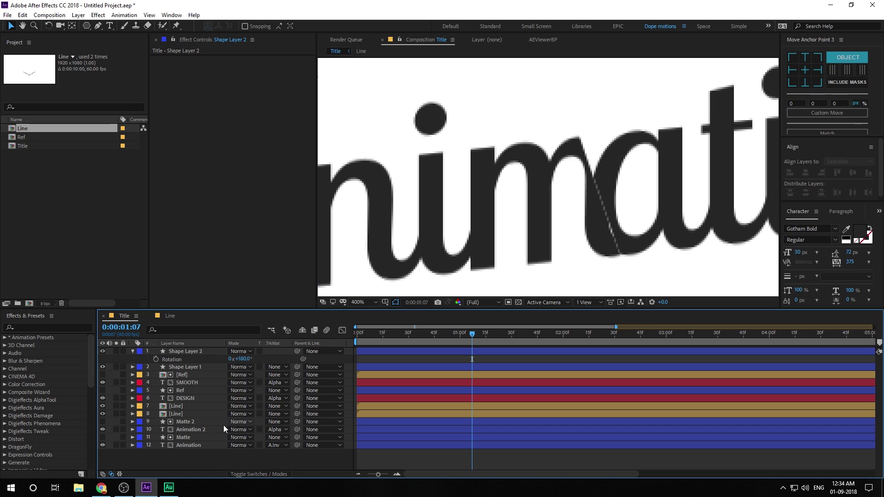
click(184, 422)
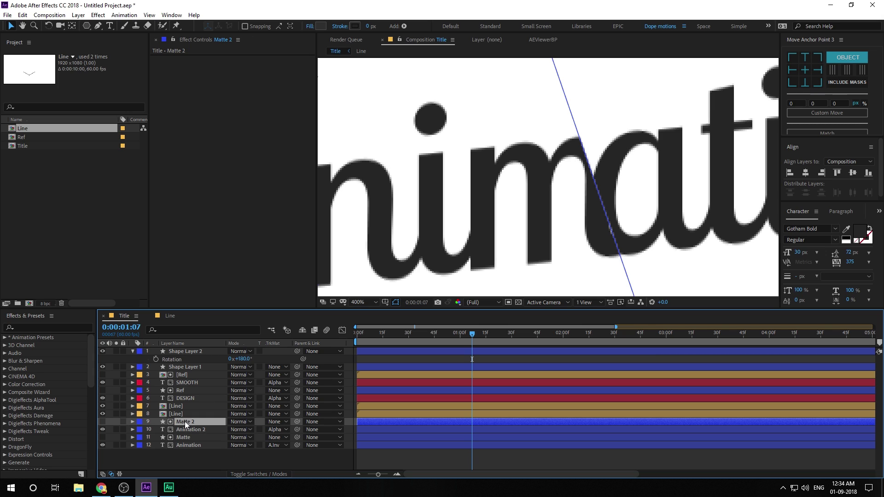
key(Return)
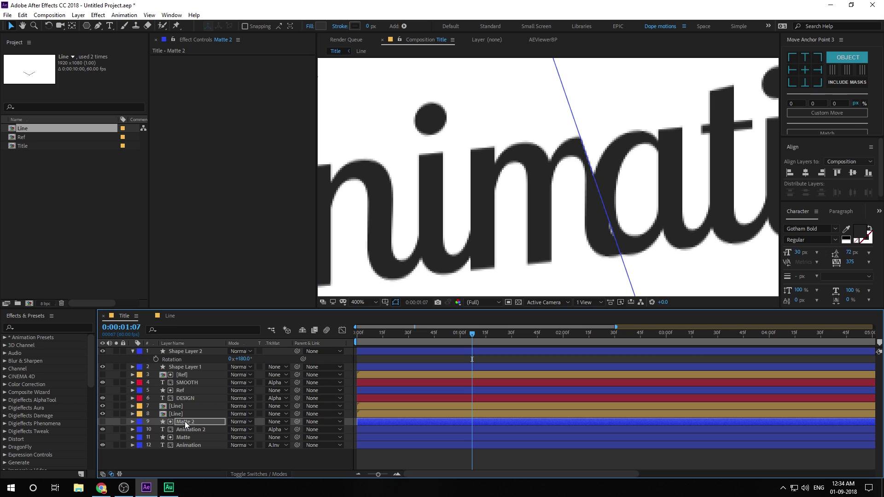
click(187, 459)
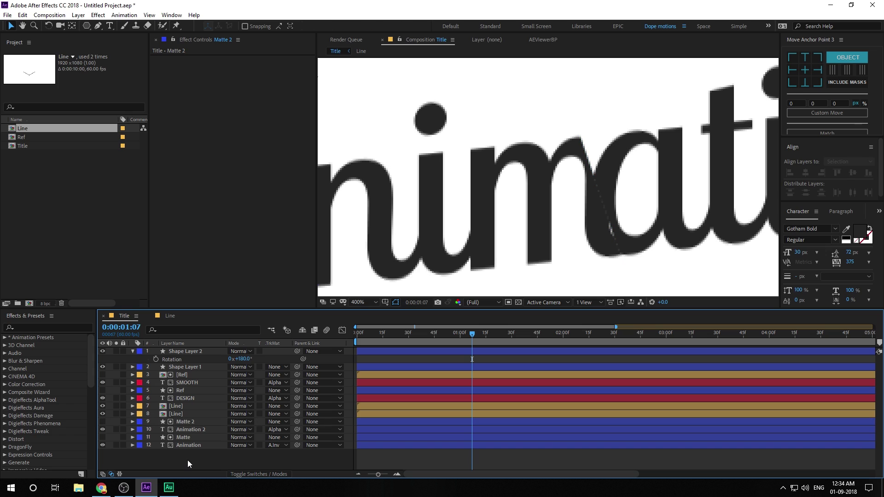
Nudge the Matte layer slightly to the left to close the remaining seam in "Animation"
click(182, 439)
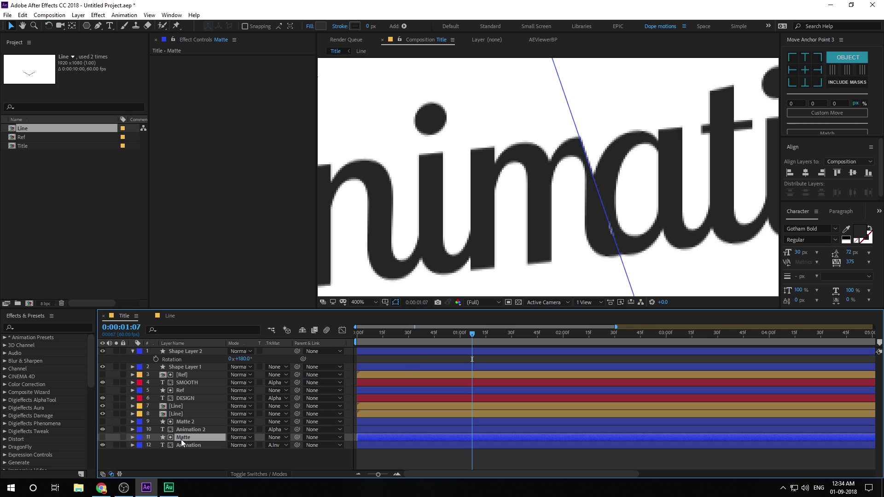
key(Return)
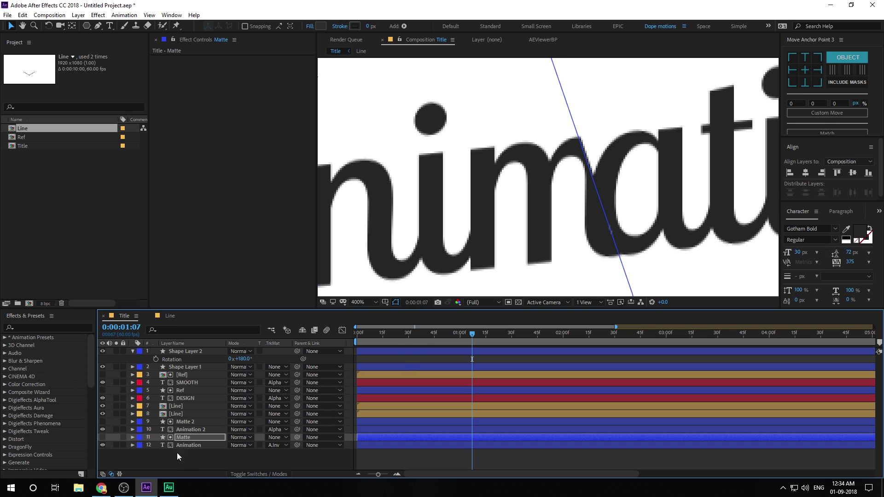
click(173, 457)
Preview the complete Title animation from the beginning with both side lines, and scrub through it
scroll(502, 277, down, 4)
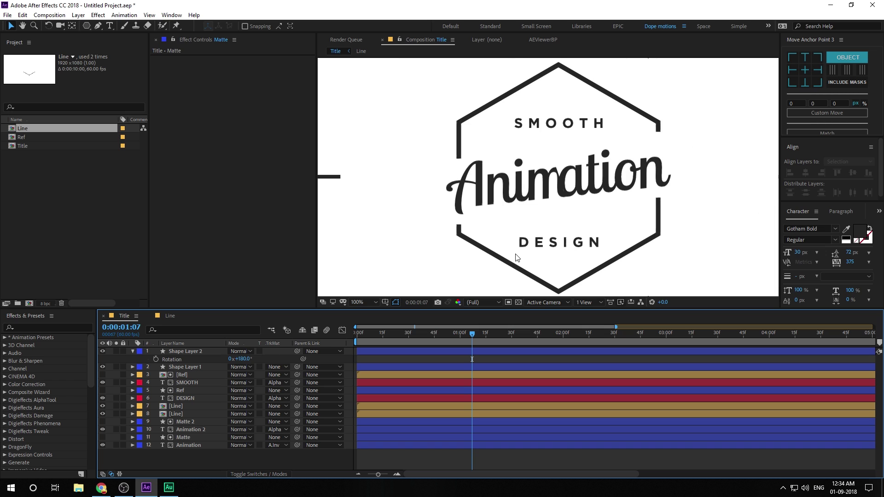
drag(460, 339, 551, 339)
scroll(525, 232, down, 2)
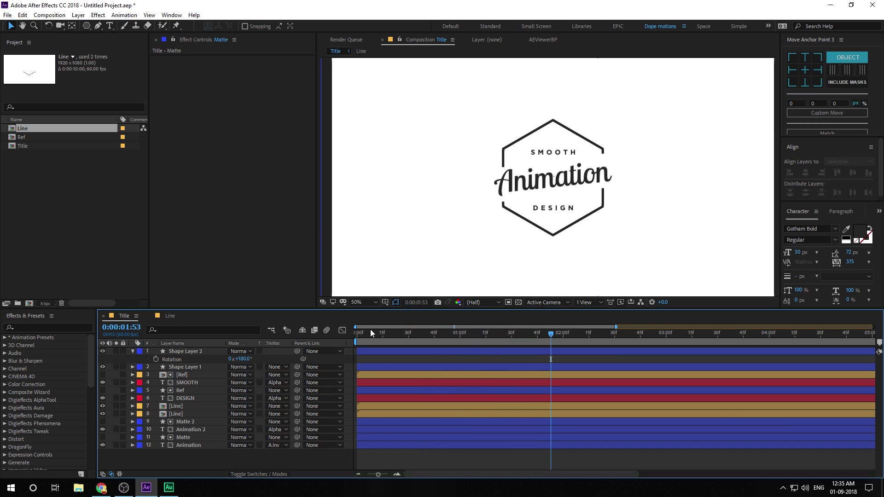
key(Home)
key(space)
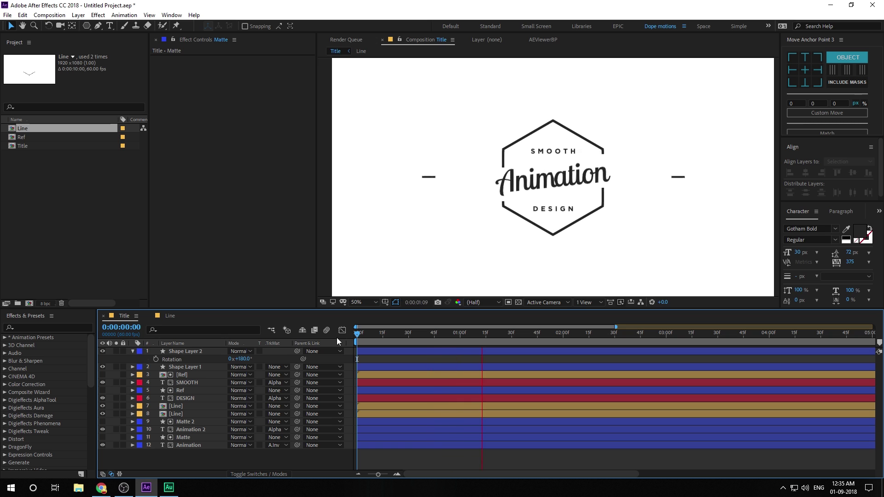
drag(381, 338, 593, 333)
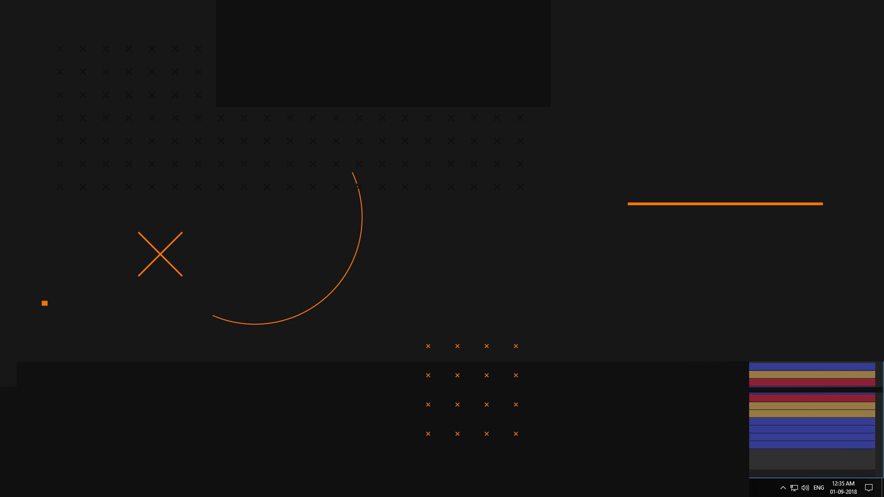